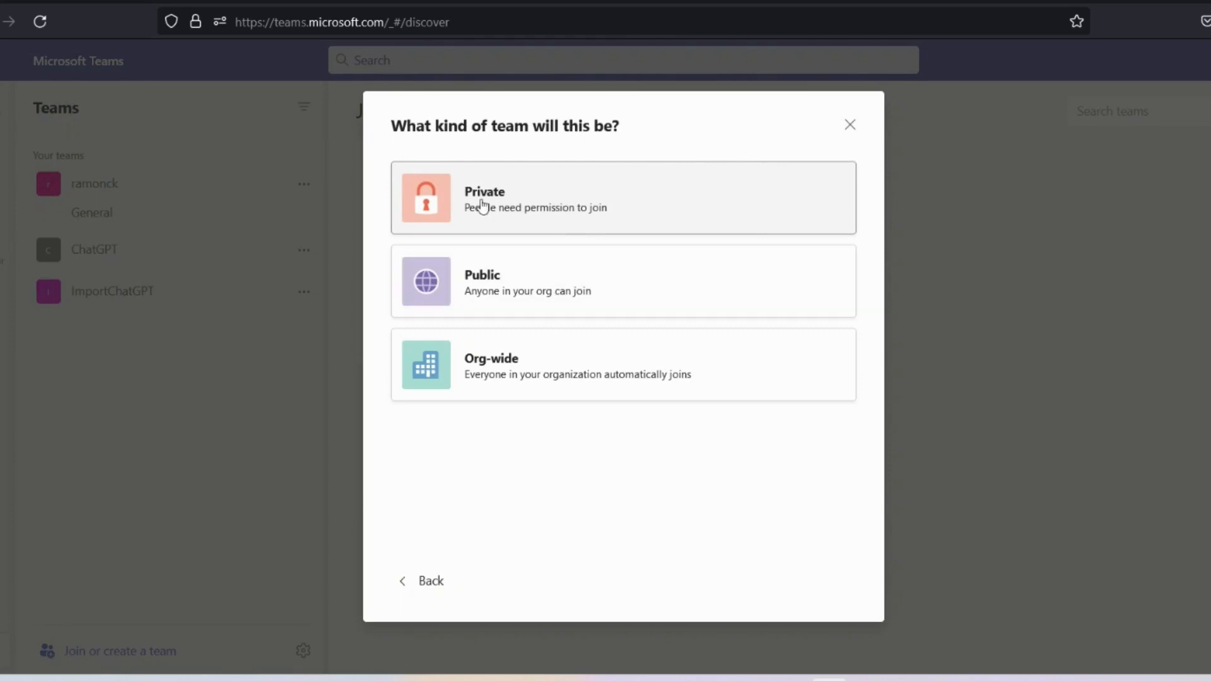
Step: Create a private team named Project Management Global and skip adding members
left_click(517, 211)
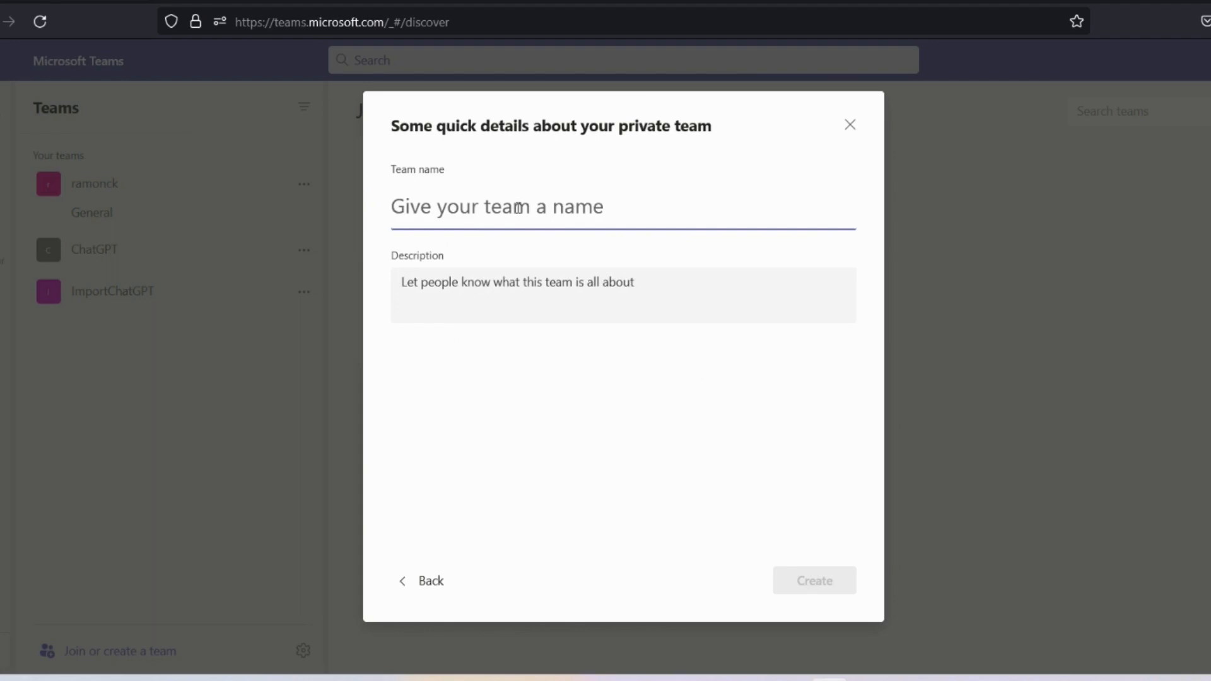
type("Project")
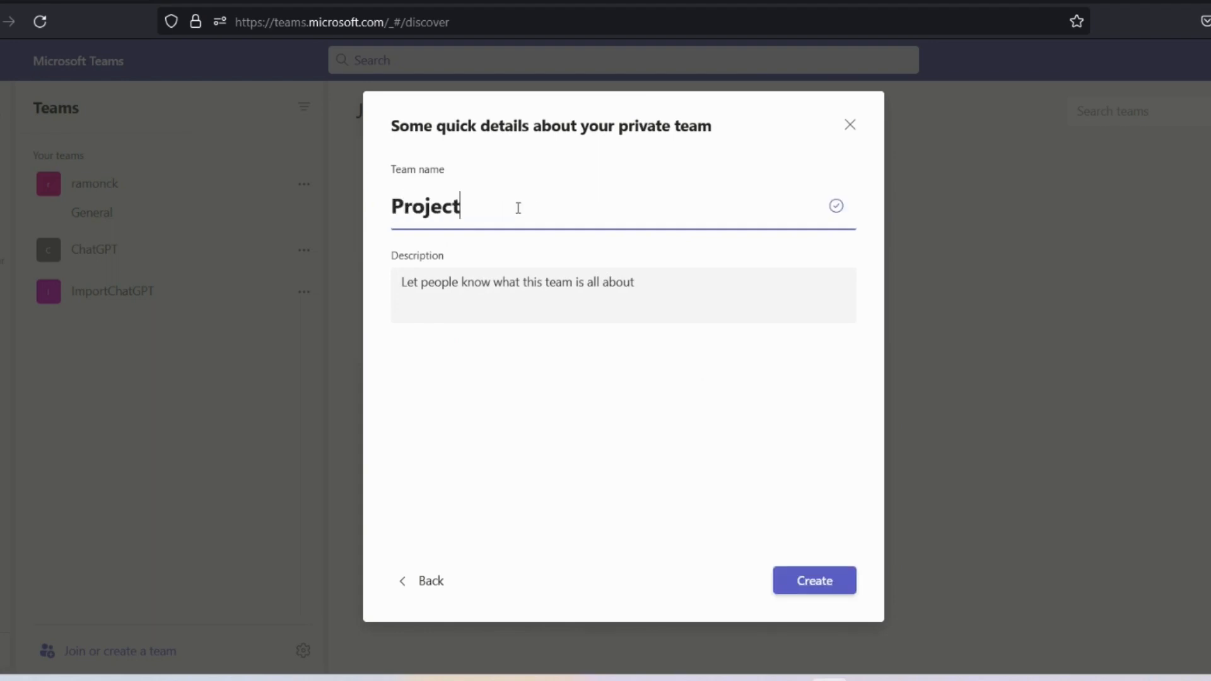
type(" Management")
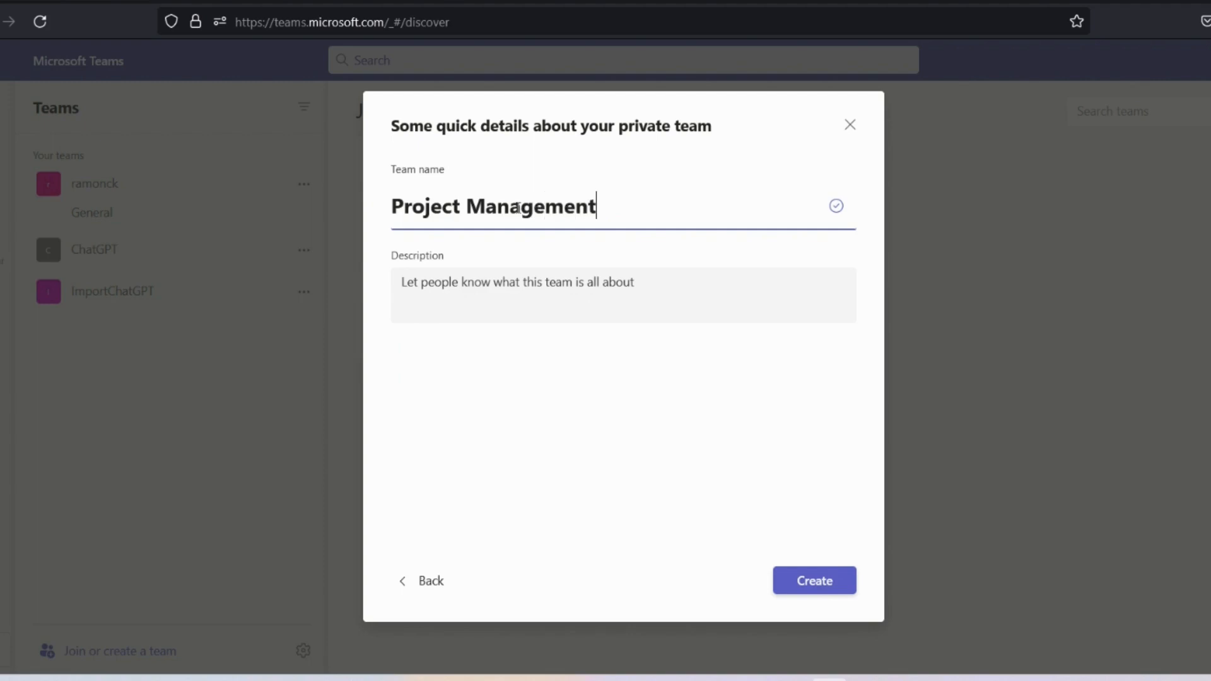
type(" Global")
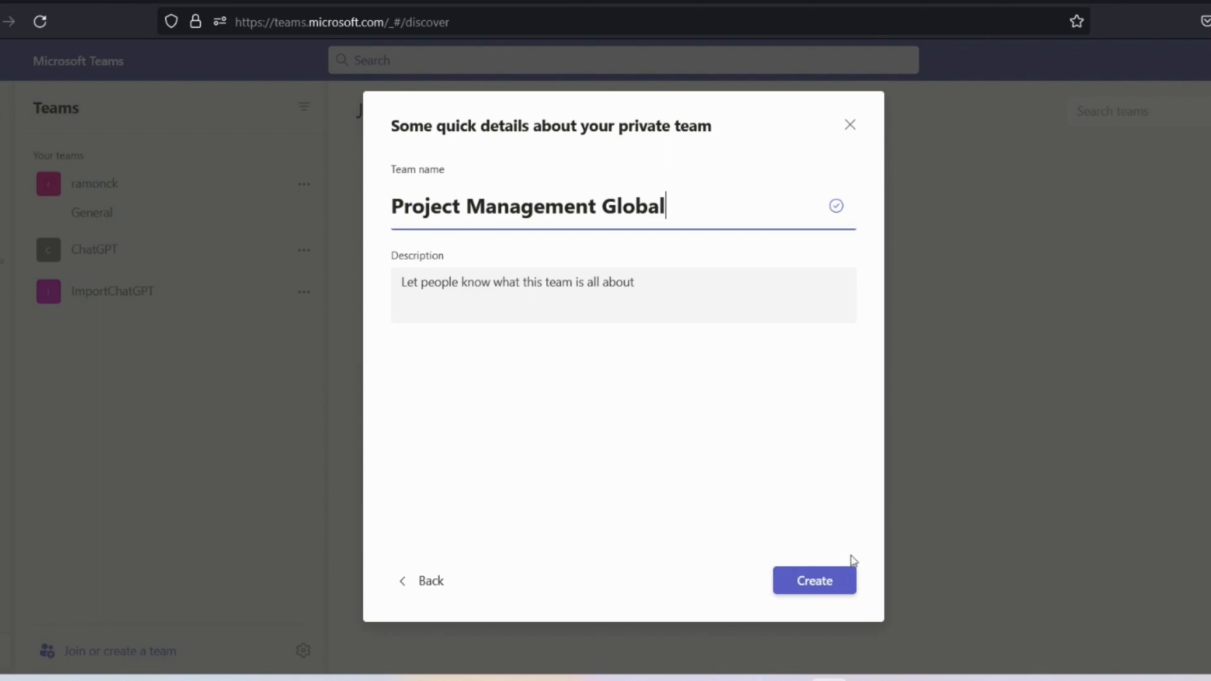
left_click(812, 592)
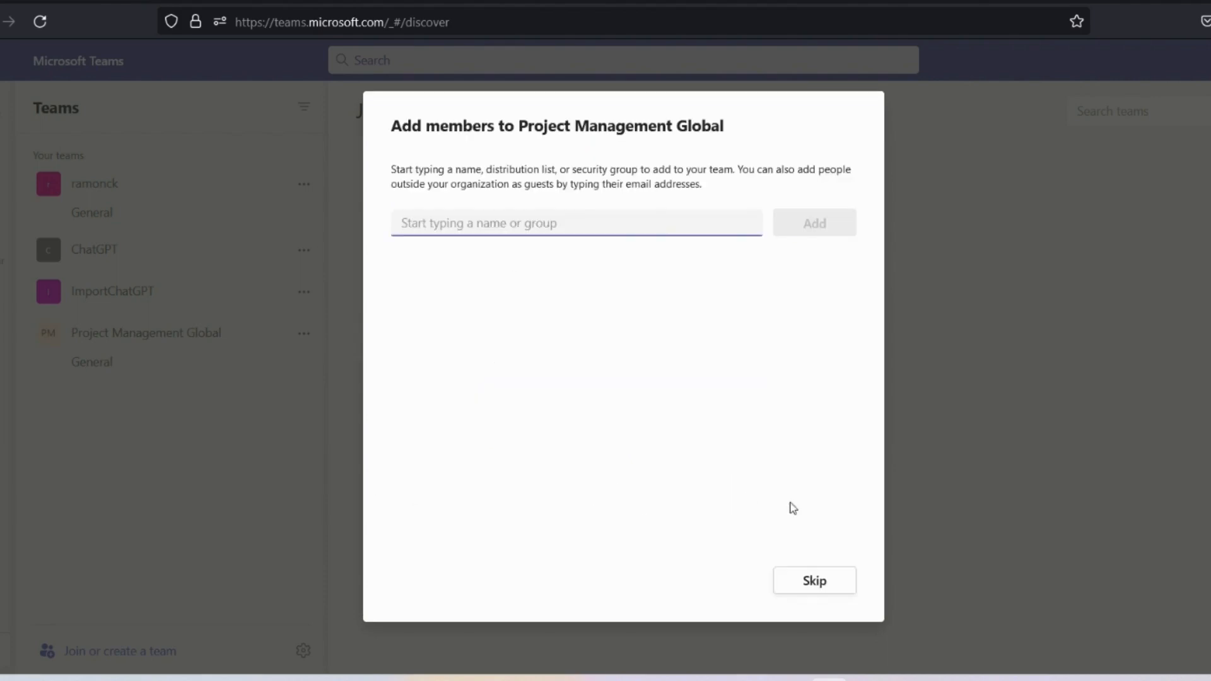
left_click(826, 571)
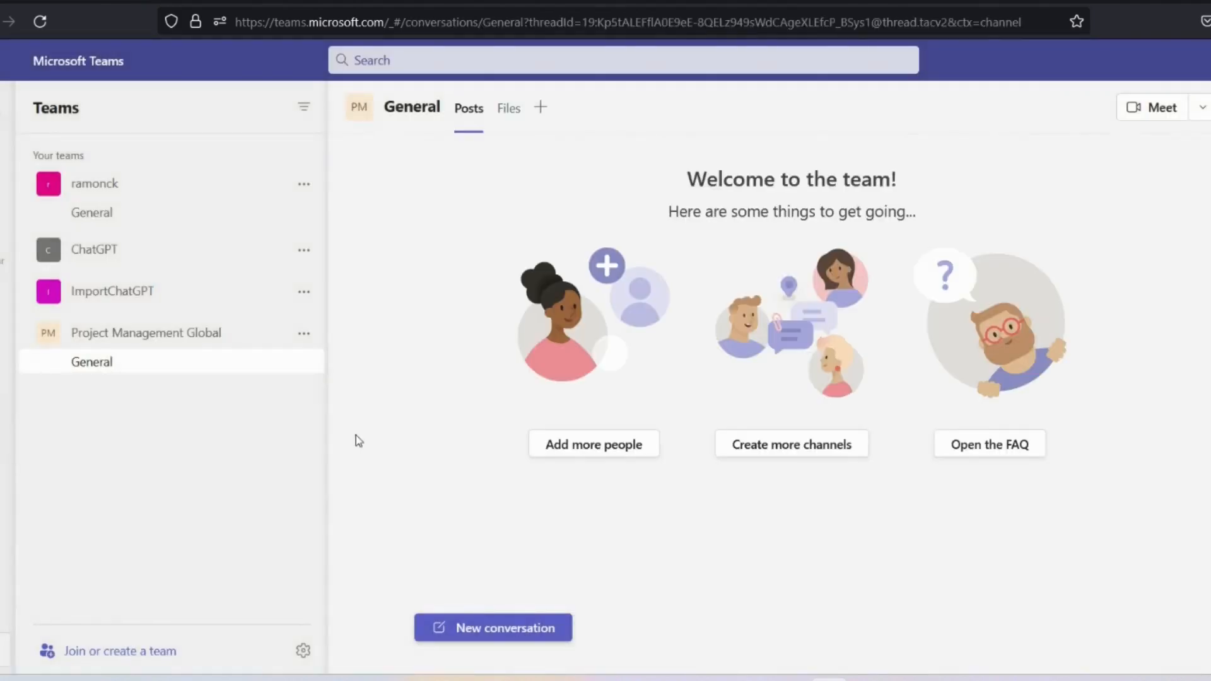
Step: Add a private channel named USA to the Project Management Global team, skipping the addition of members
left_click(306, 344)
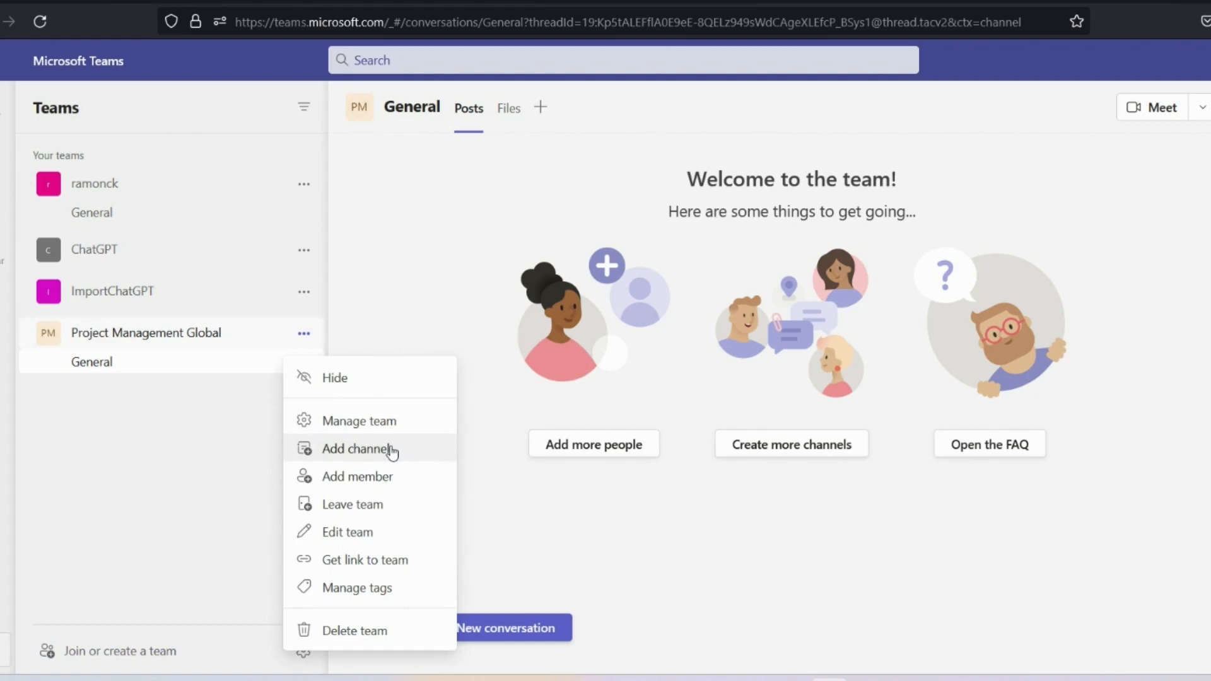
left_click(391, 449)
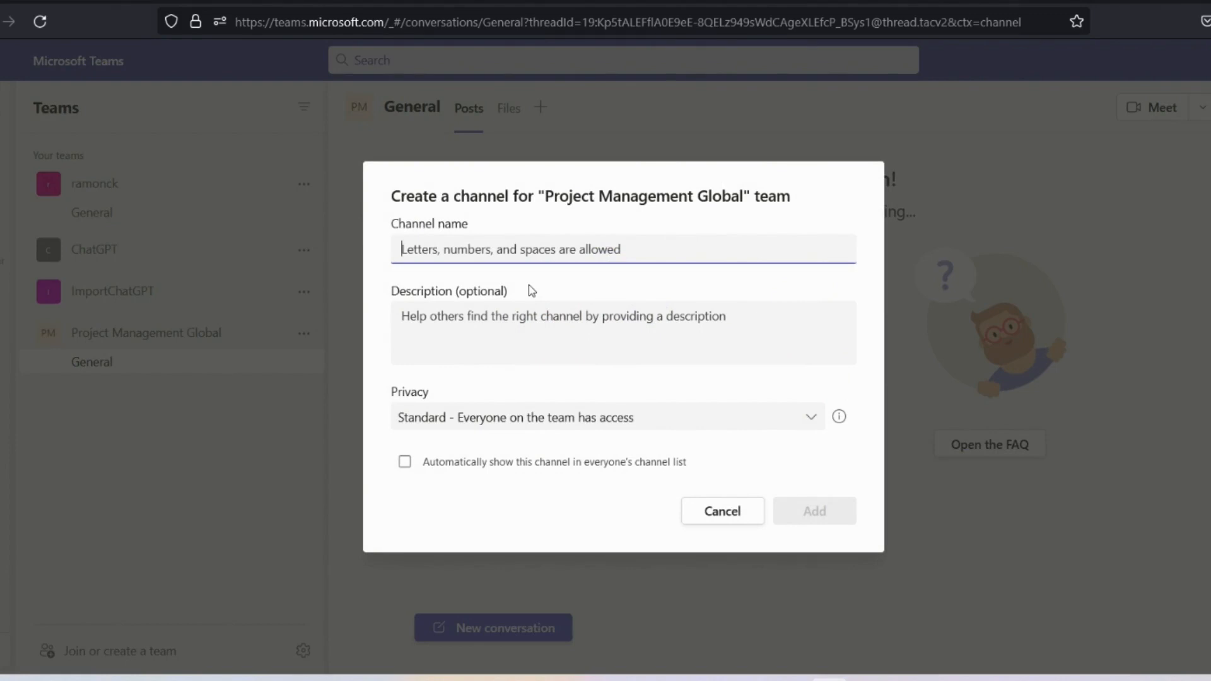
type("USA")
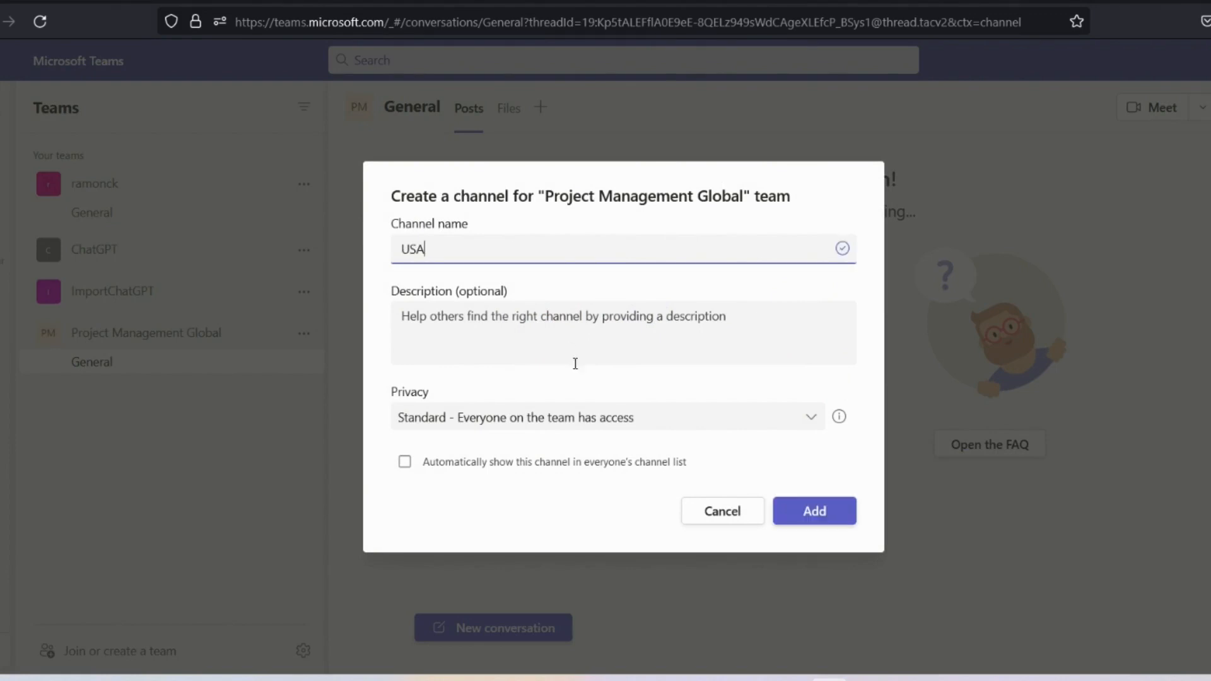
left_click(540, 428)
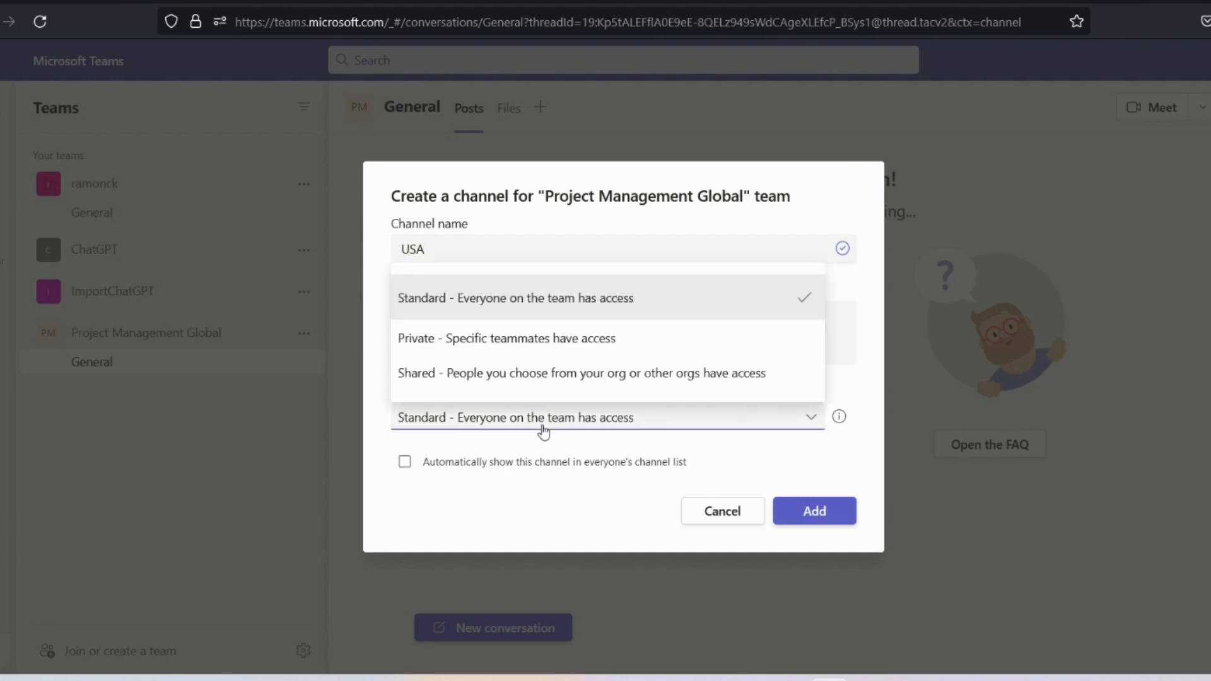
left_click(468, 346)
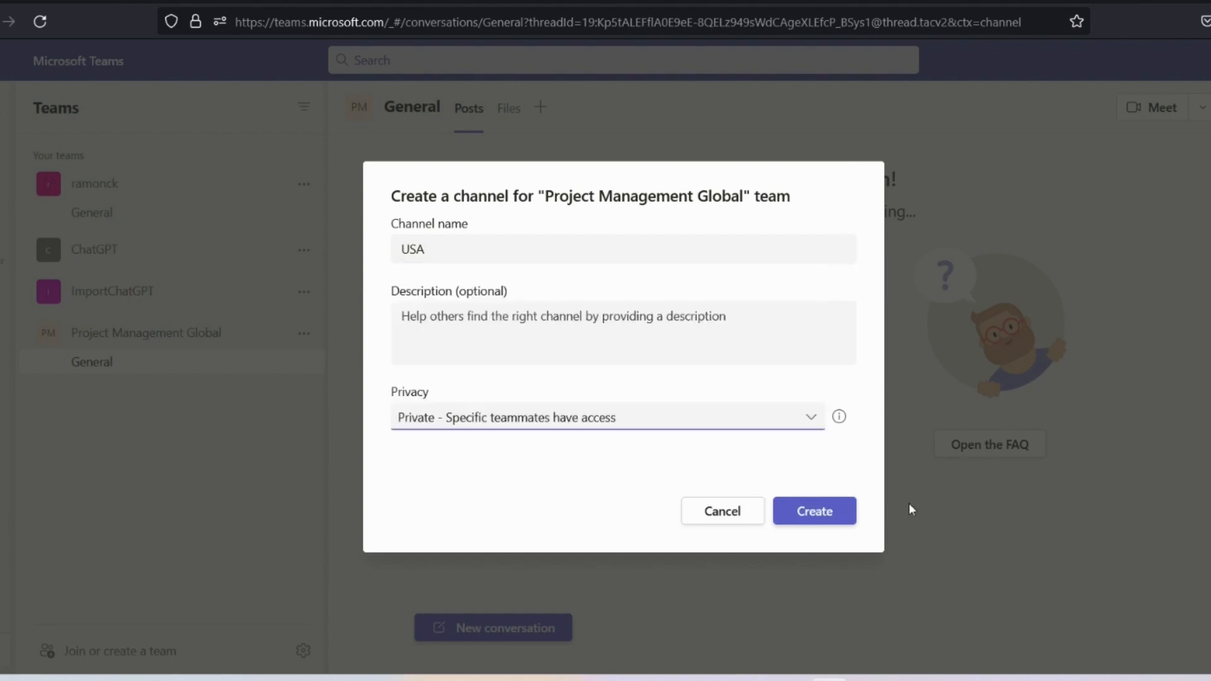
left_click(809, 516)
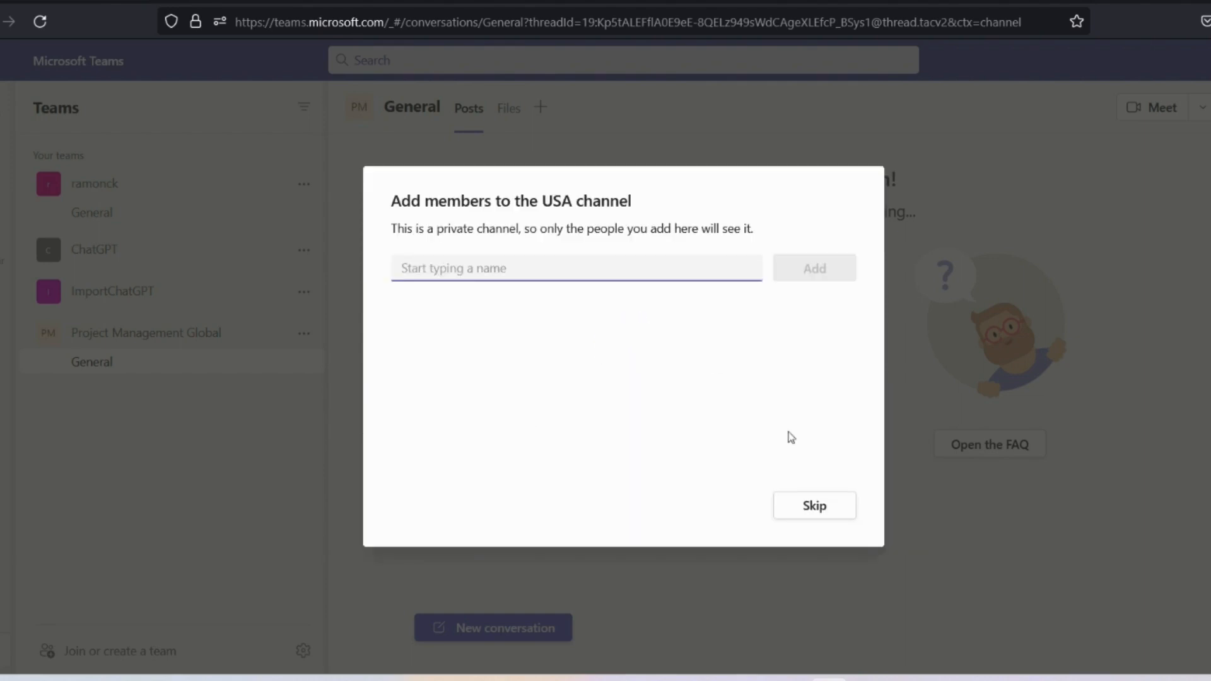
left_click(825, 512)
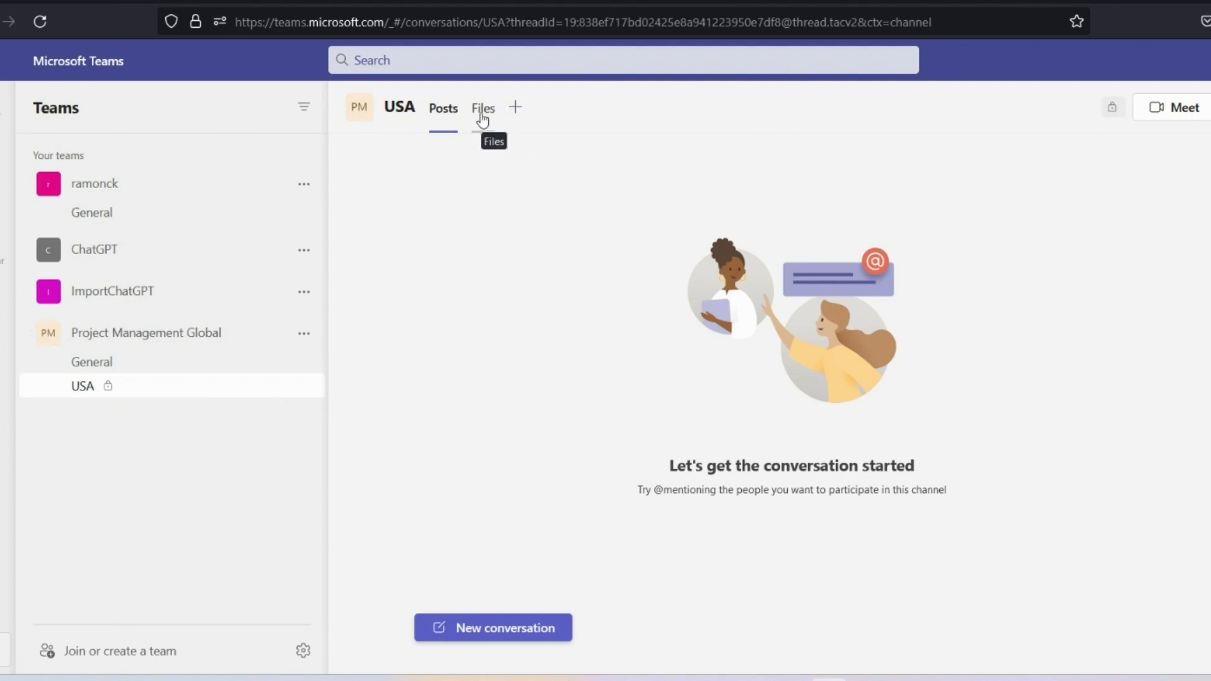
Step: Open the USA channel's files in SharePoint and go to the site contents
left_click(482, 115)
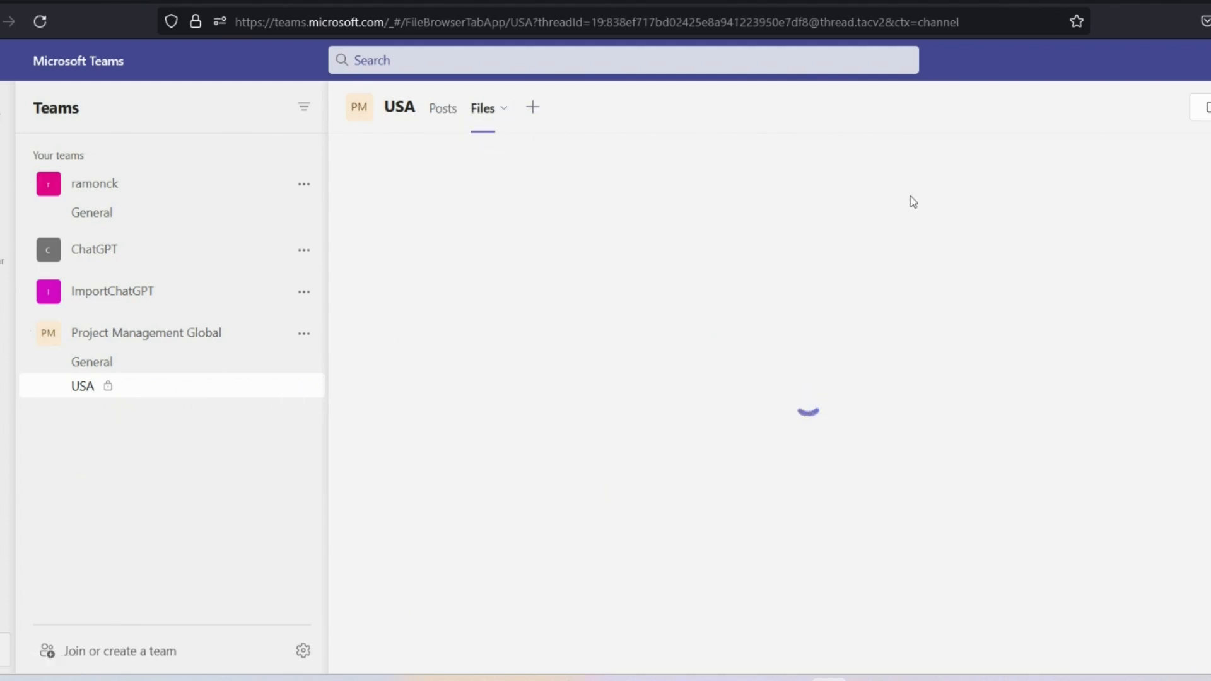
left_click(1020, 154)
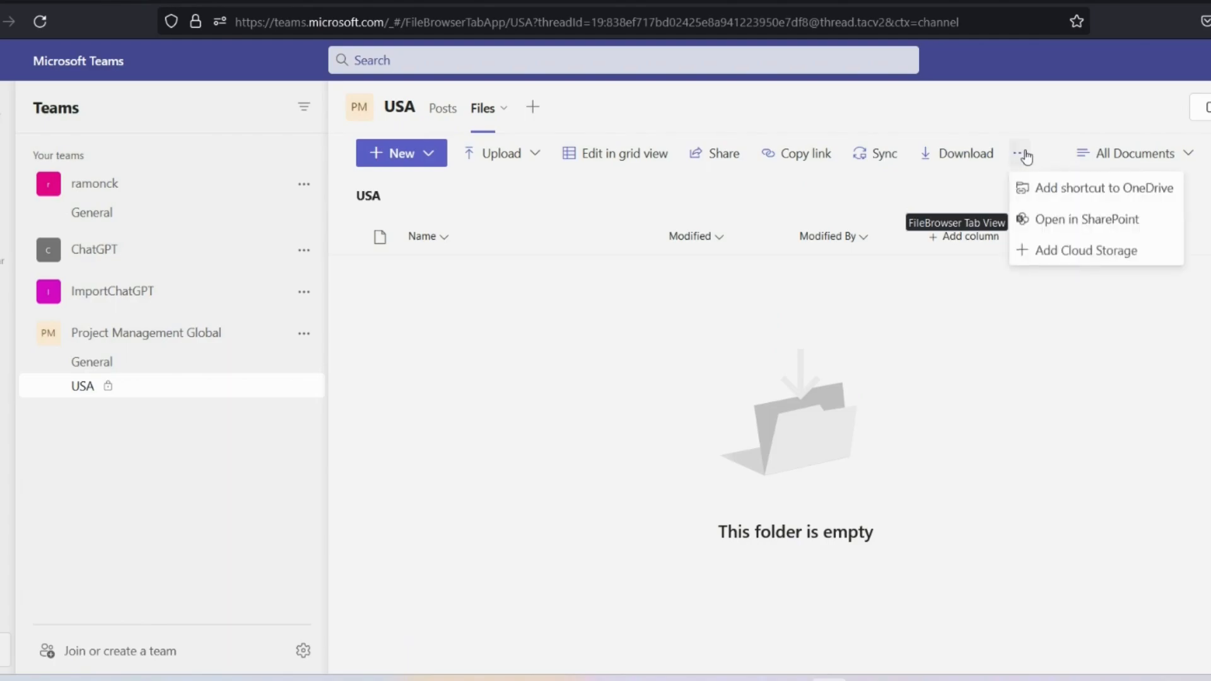
left_click(1088, 222)
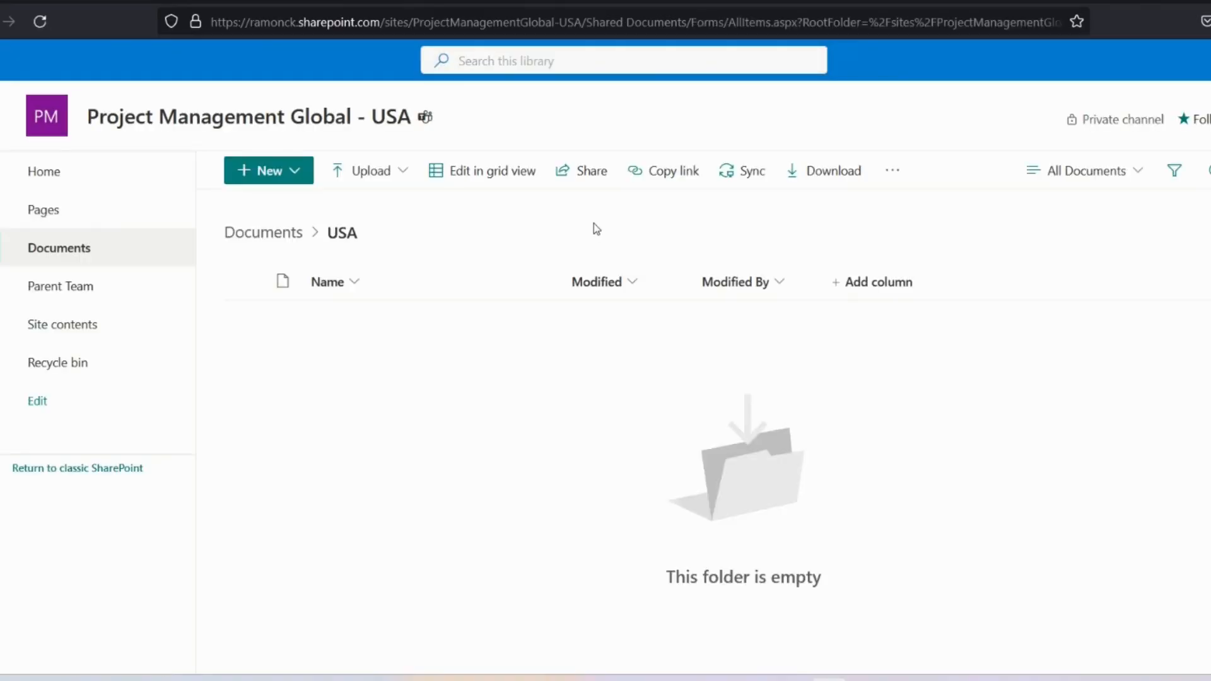
left_click(84, 331)
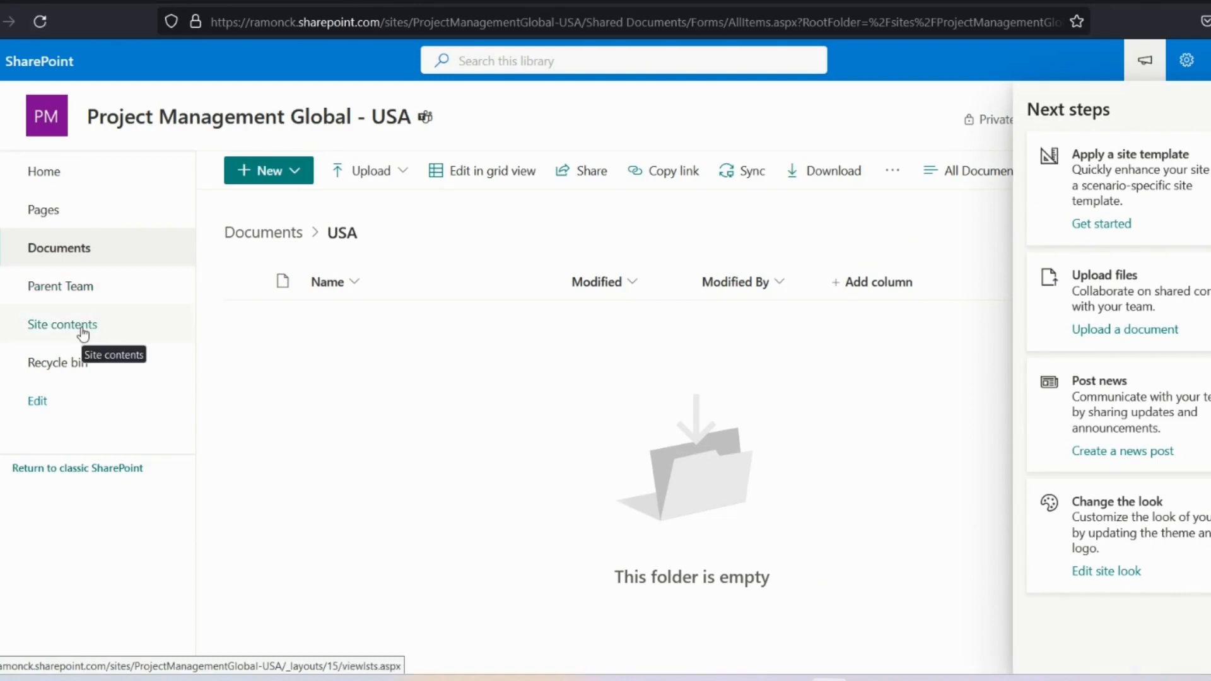
left_click_drag(583, 21, 417, 31)
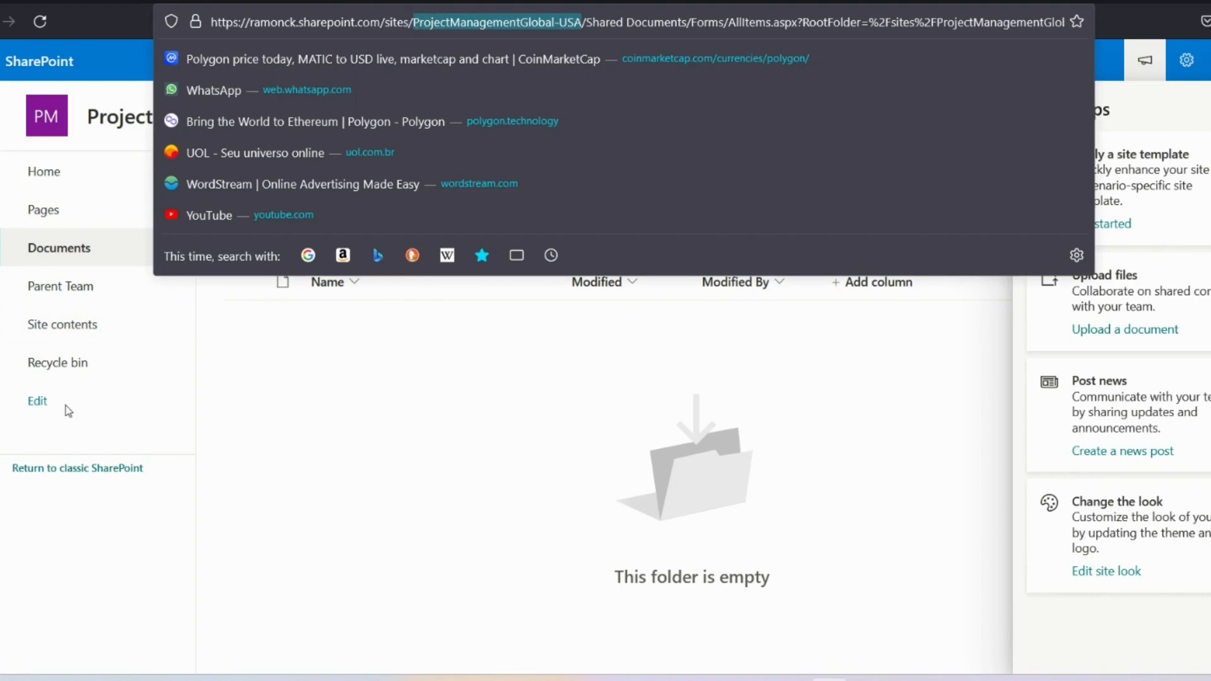
left_click(73, 325)
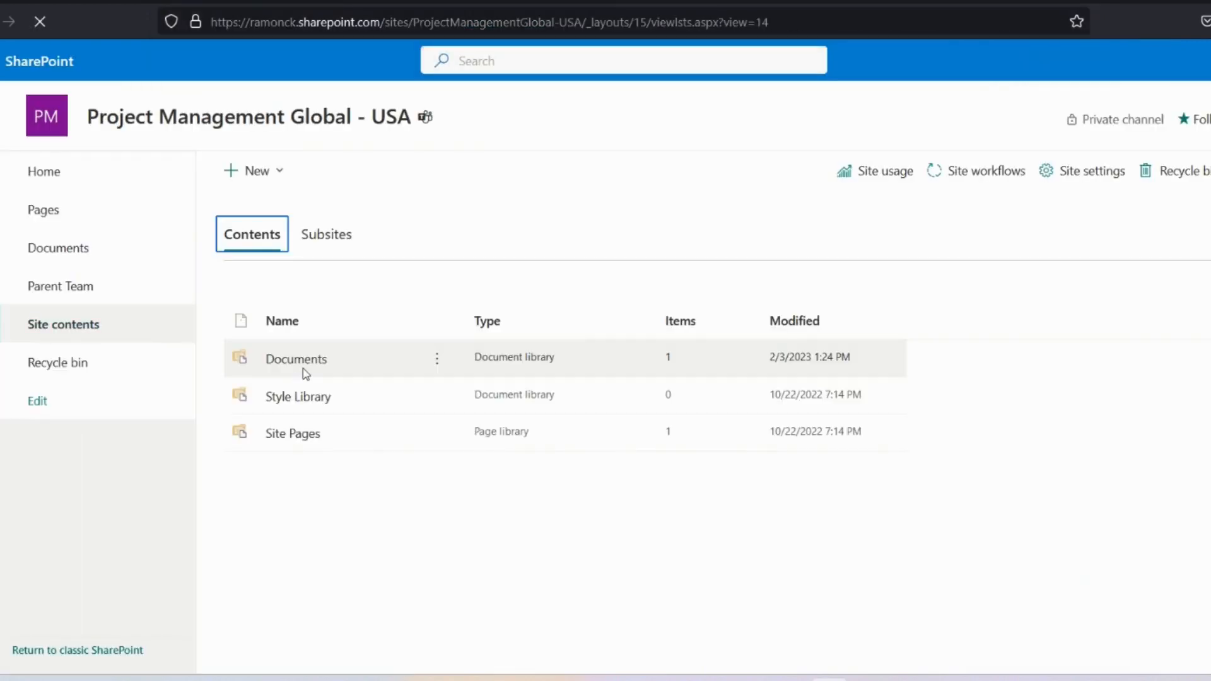
Step: Create a blank list named USA that is not shown in the site navigation
left_click(268, 180)
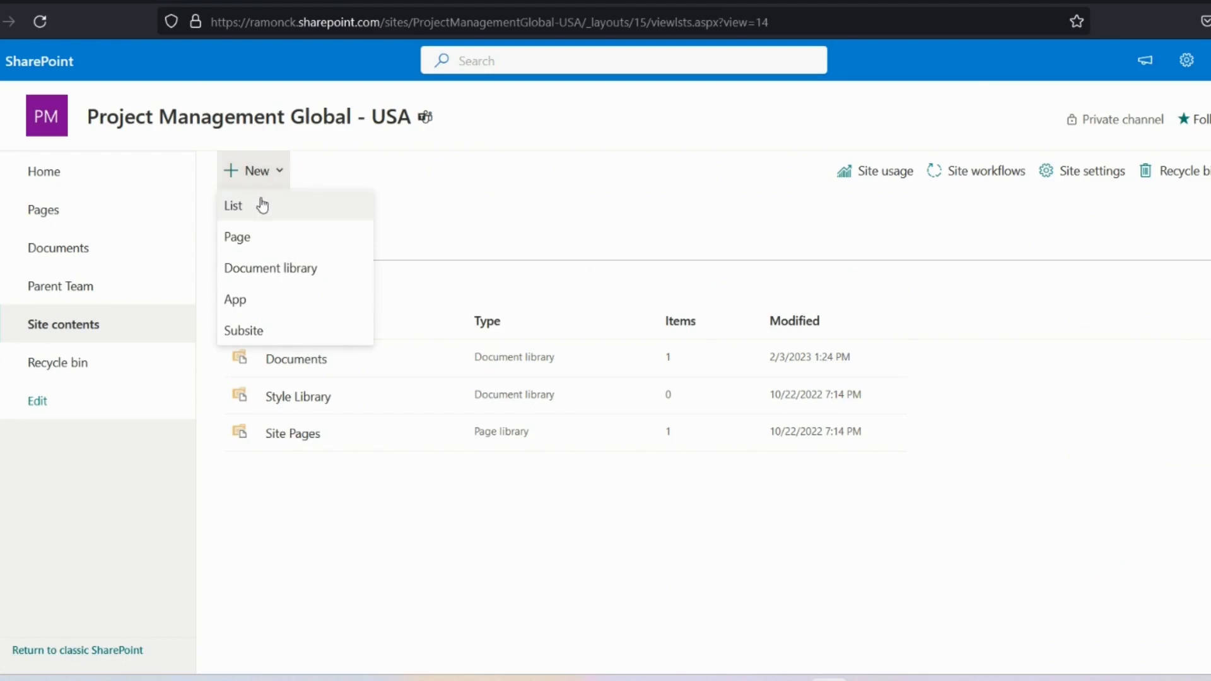
left_click(260, 206)
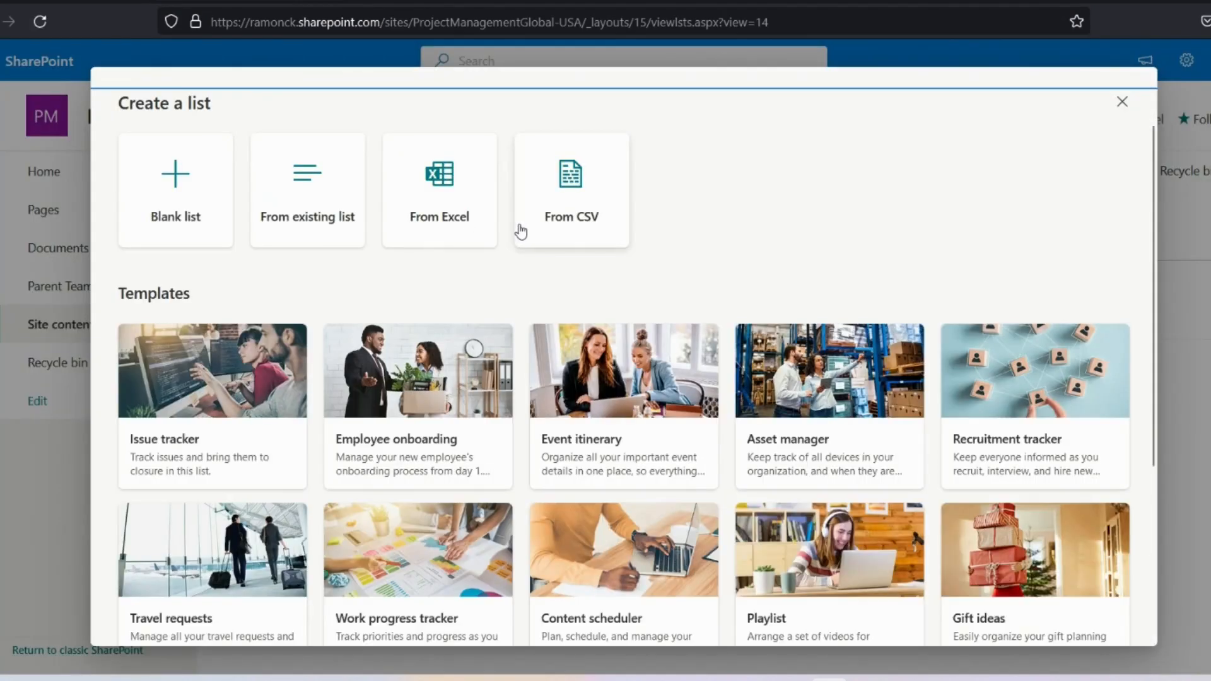
left_click(225, 226)
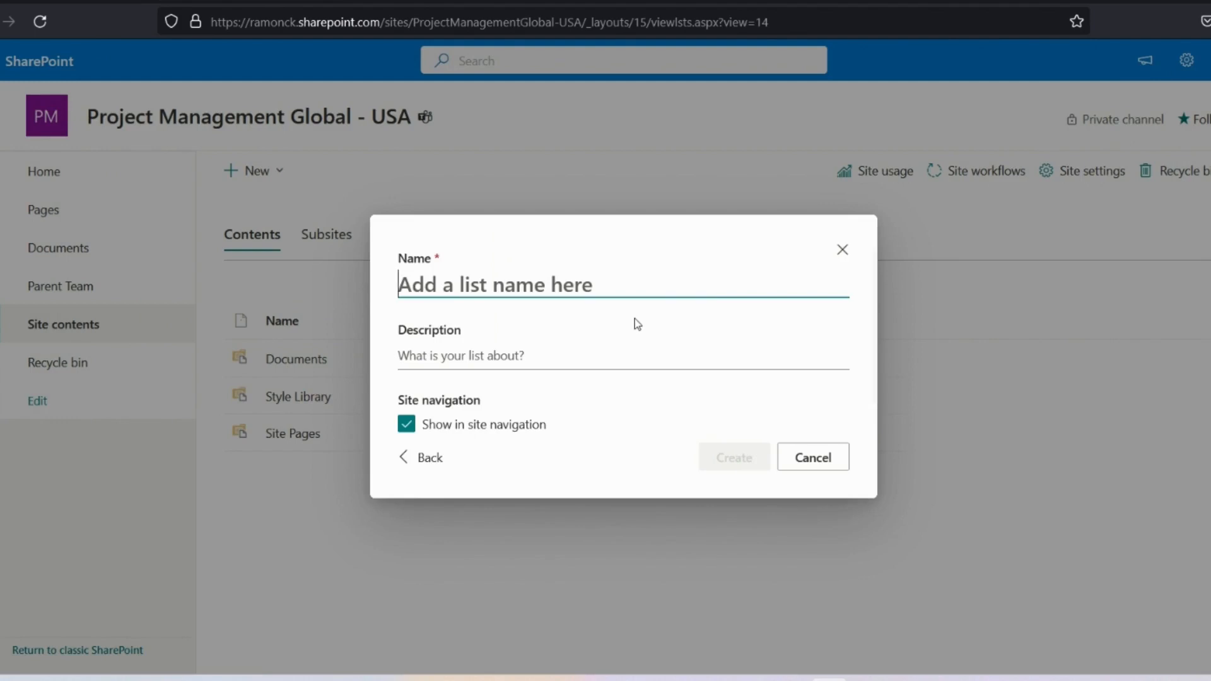
type("USA")
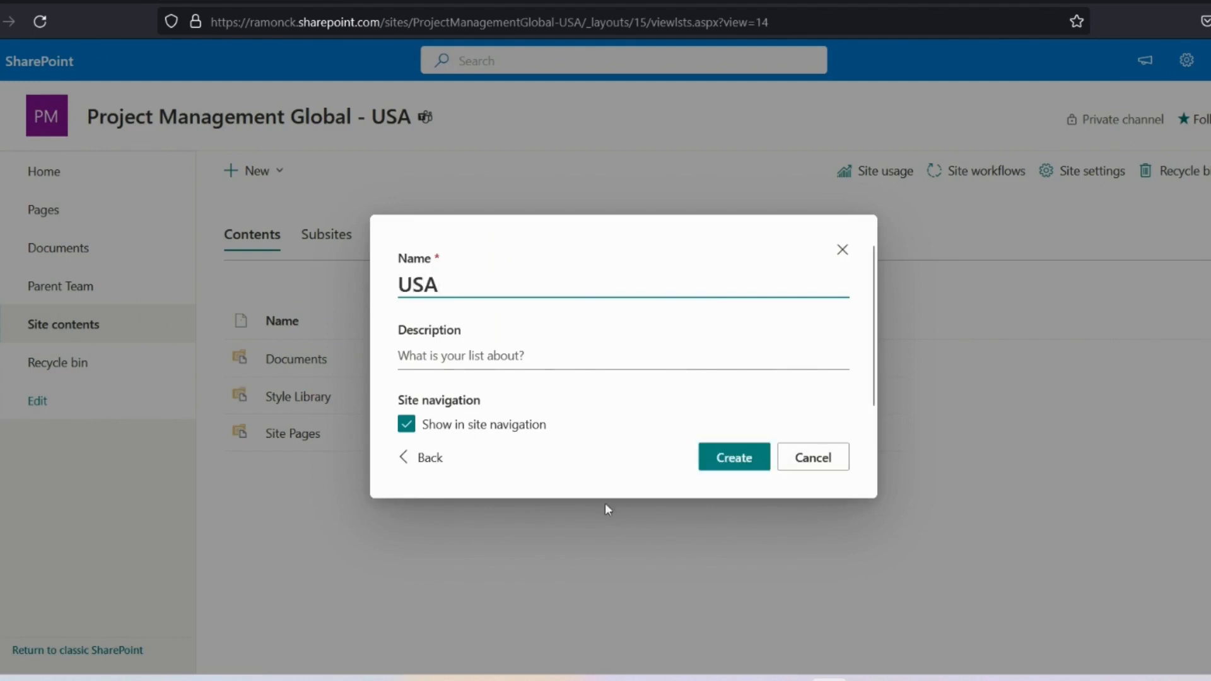
left_click(417, 424)
left_click(760, 462)
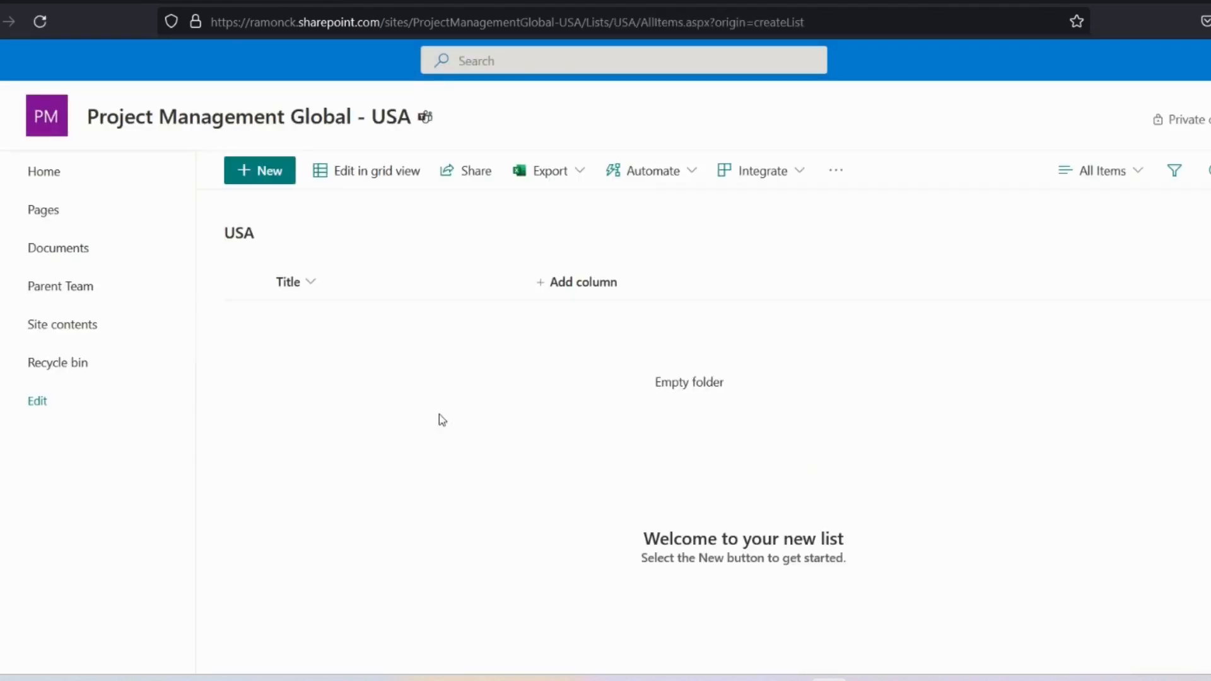
Step: Start a new Choice column in the USA list and name it Status, as listed in the pm notes in Notepad
mouse_move(867, 679)
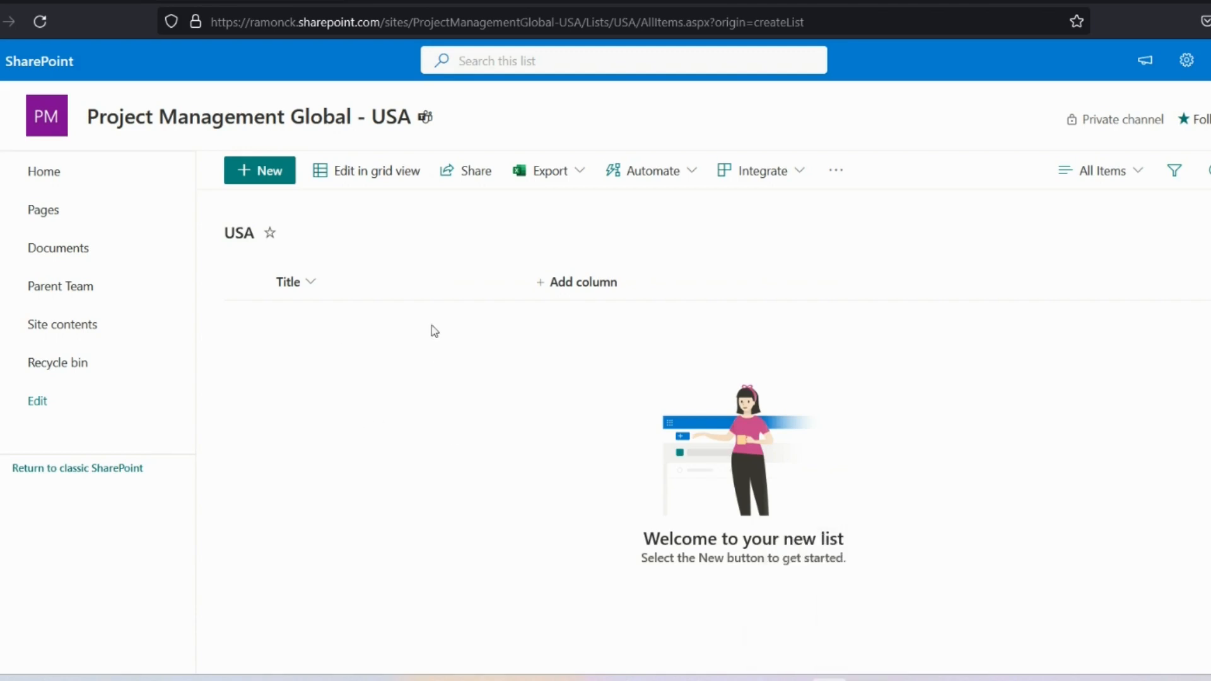
left_click(867, 679)
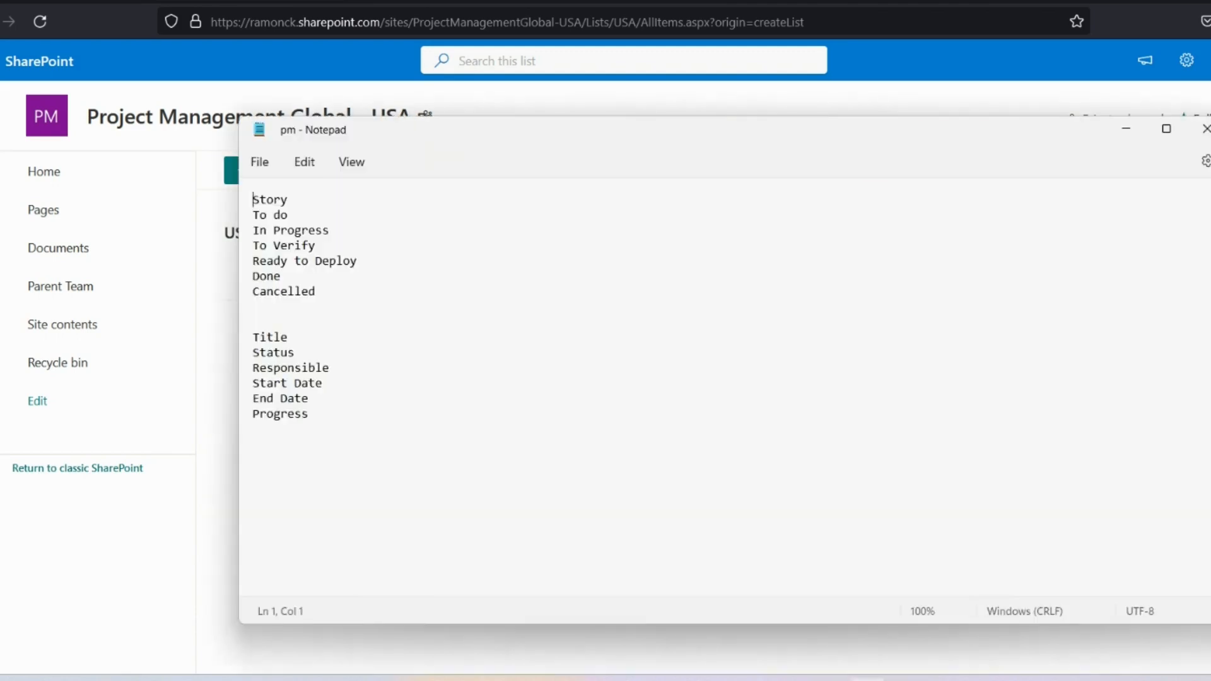
left_click_drag(313, 355, 123, 360)
left_click(829, 680)
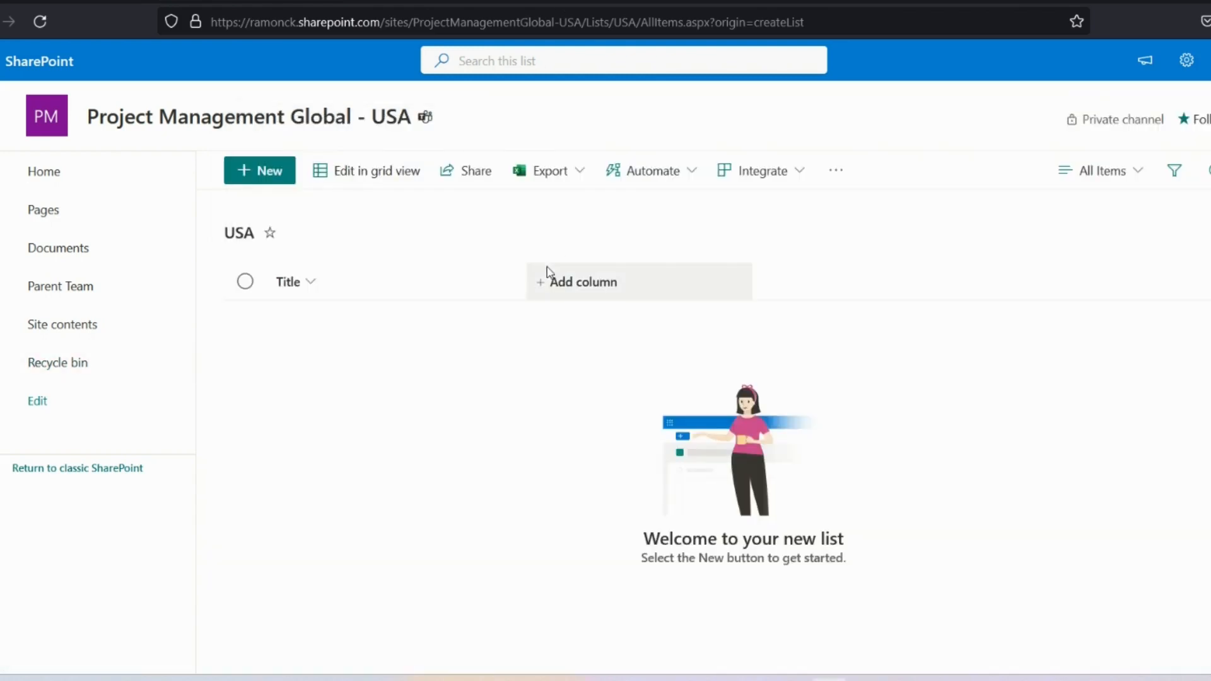
left_click(546, 293)
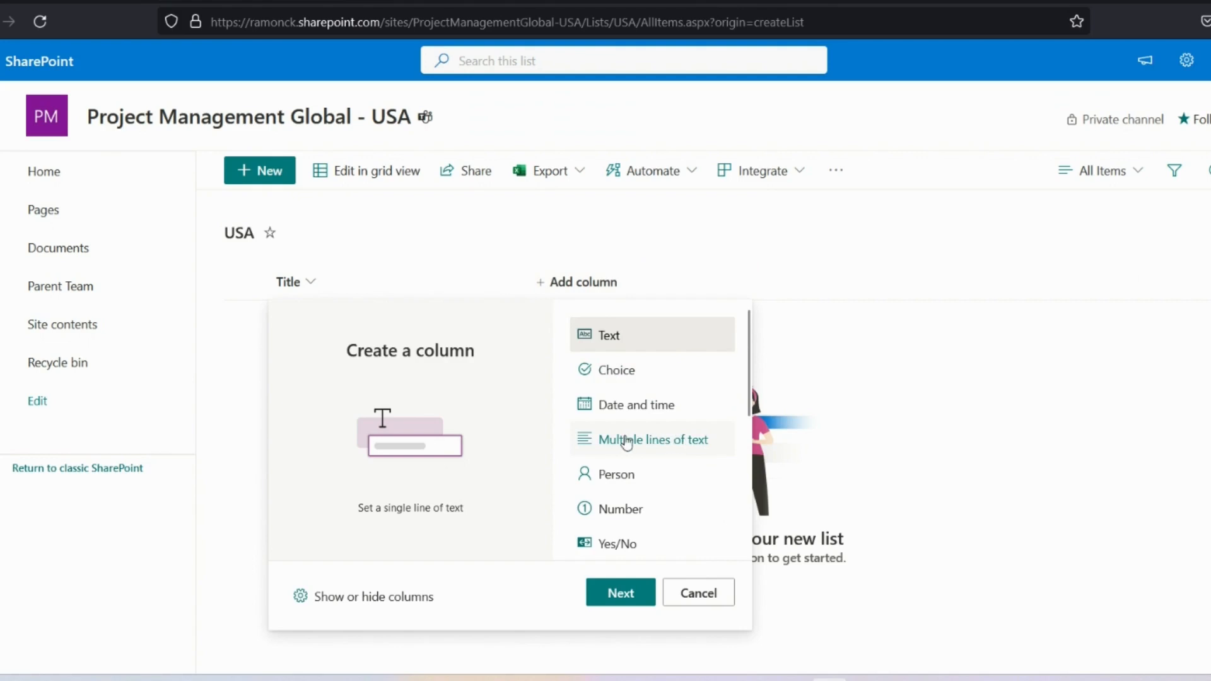
left_click(616, 370)
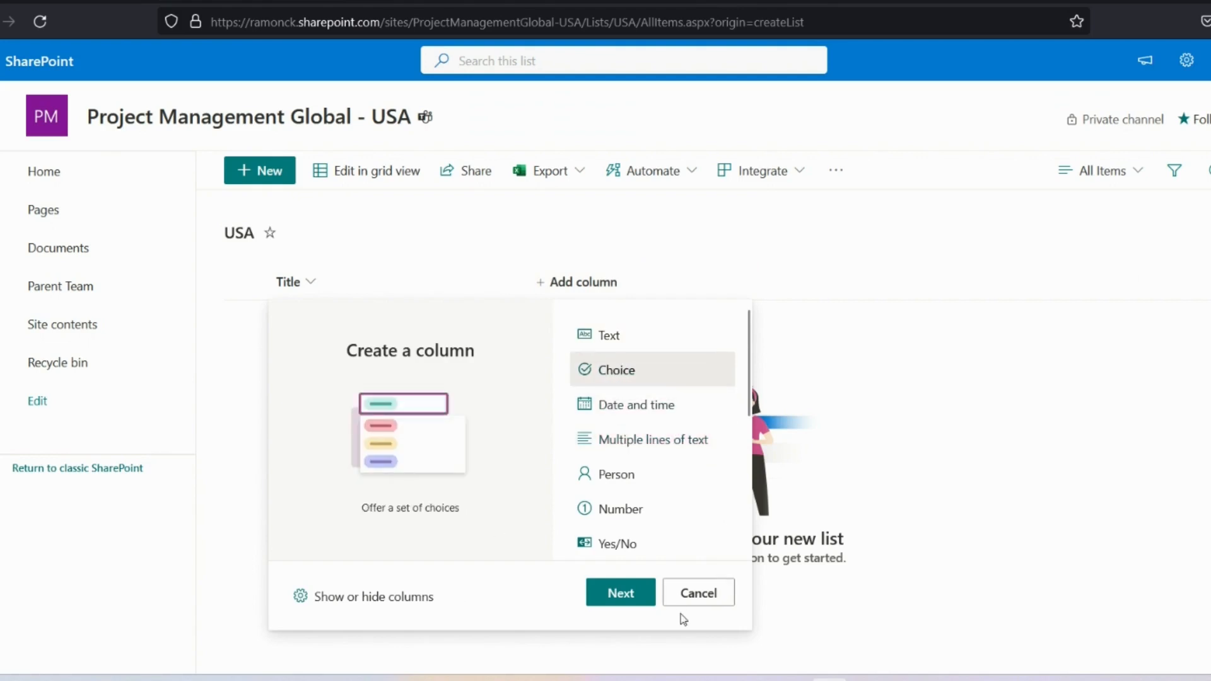
left_click(628, 593)
type("Status")
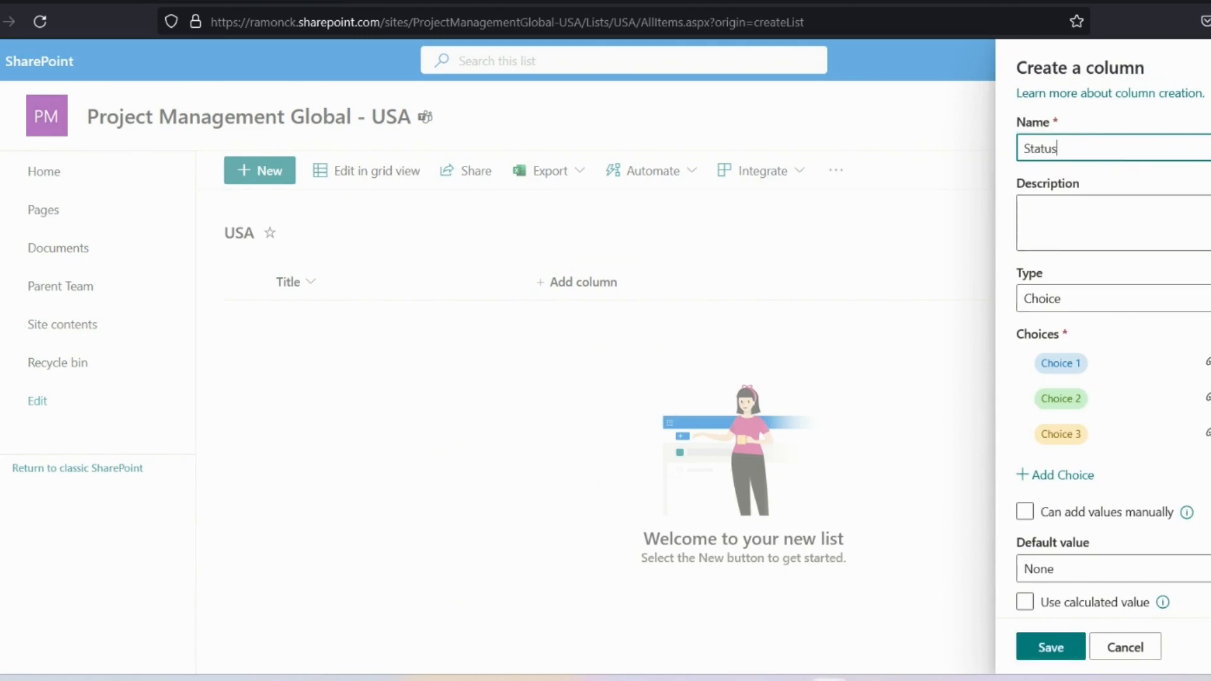
Step: Copy the statuses from Story through Cancelled in the pm Notepad file and paste them over Choice 1 in the Status column
left_click(868, 680)
left_click_drag(318, 292, 219, 151)
key("ctrl+c")
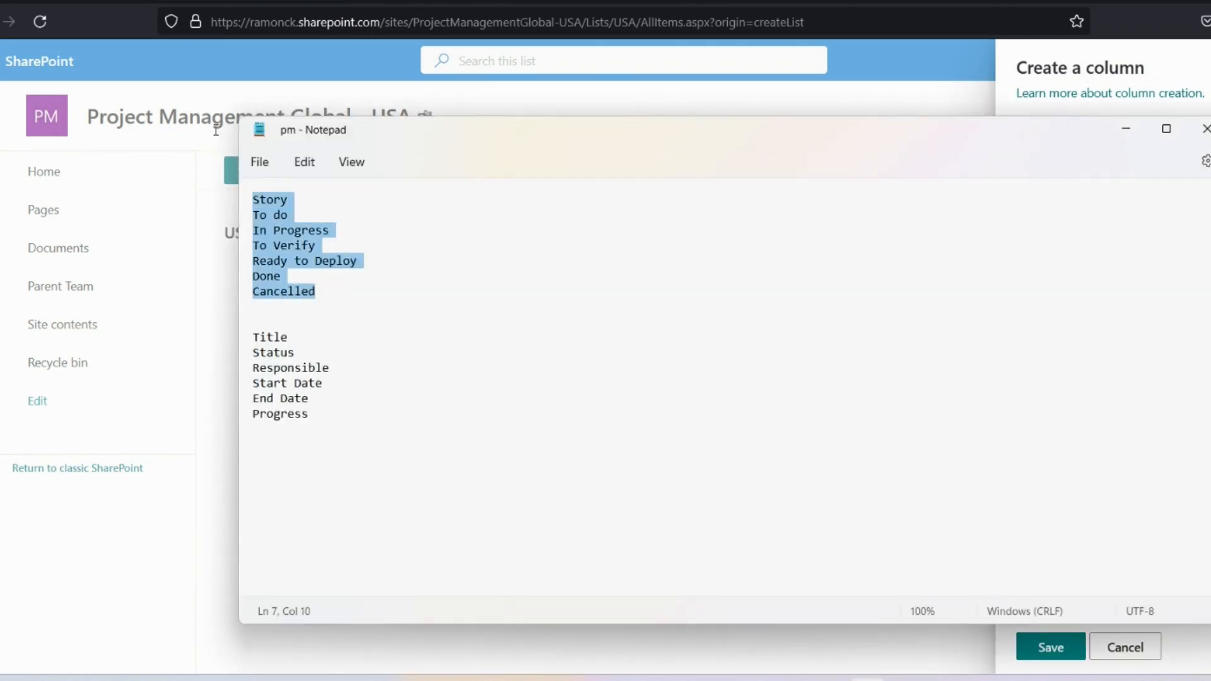
left_click(1017, 3)
left_click(1098, 364)
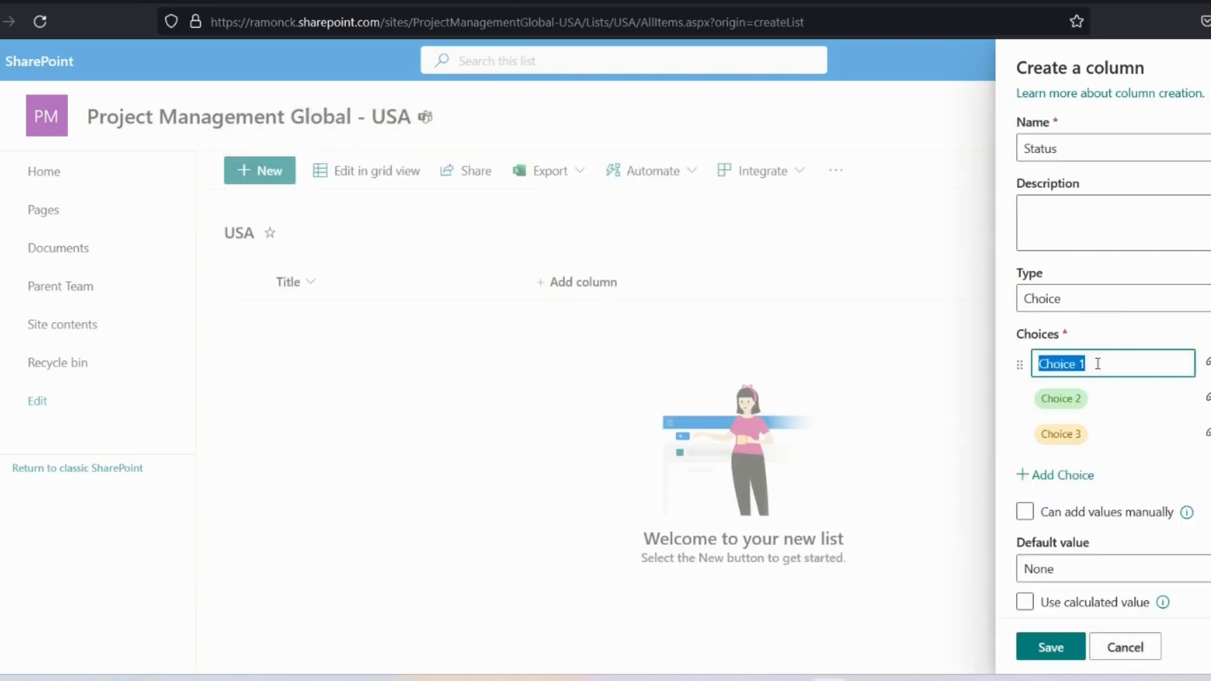
key("ctrl+v")
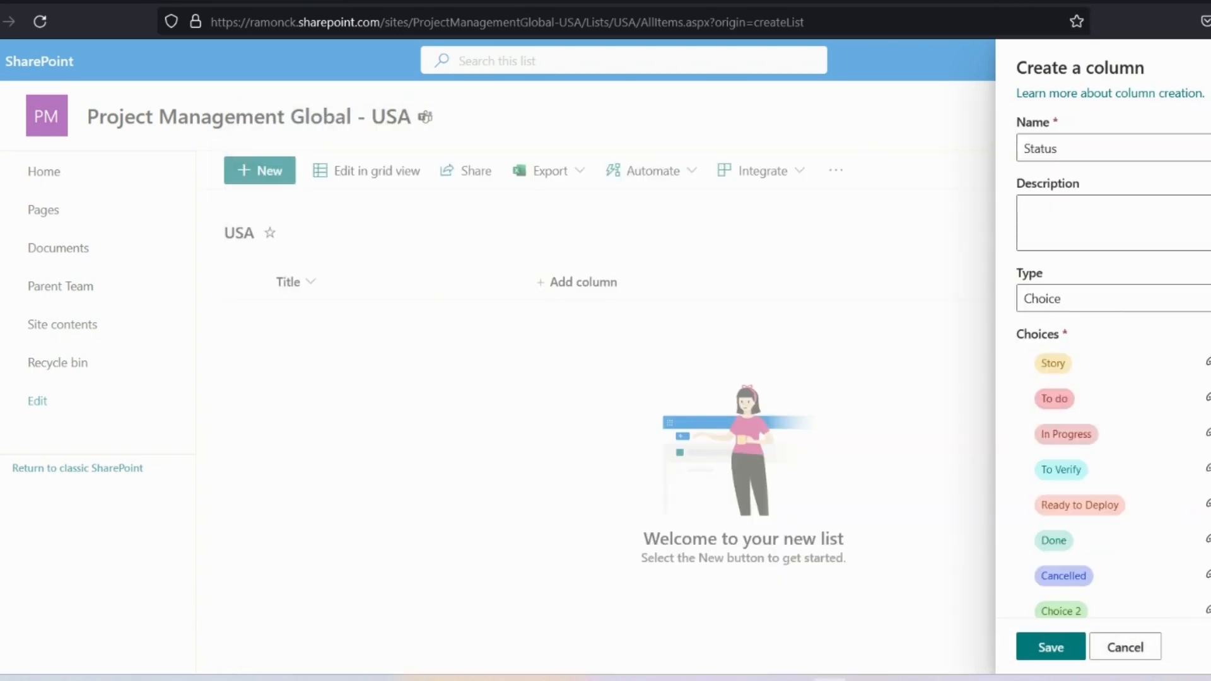
Step: Remove the leftover Choice 2 and Choice 3 from the Status column's choices
scroll(1104, 404, "down", 2)
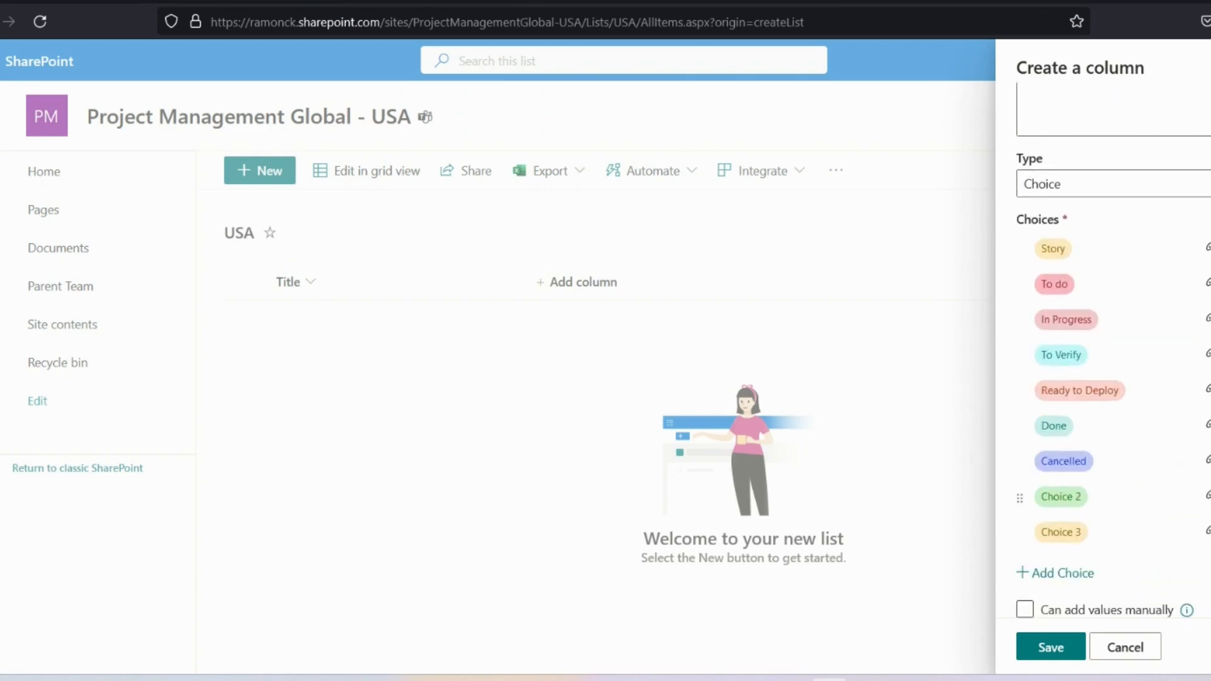
left_click(1208, 496)
left_click(1208, 496)
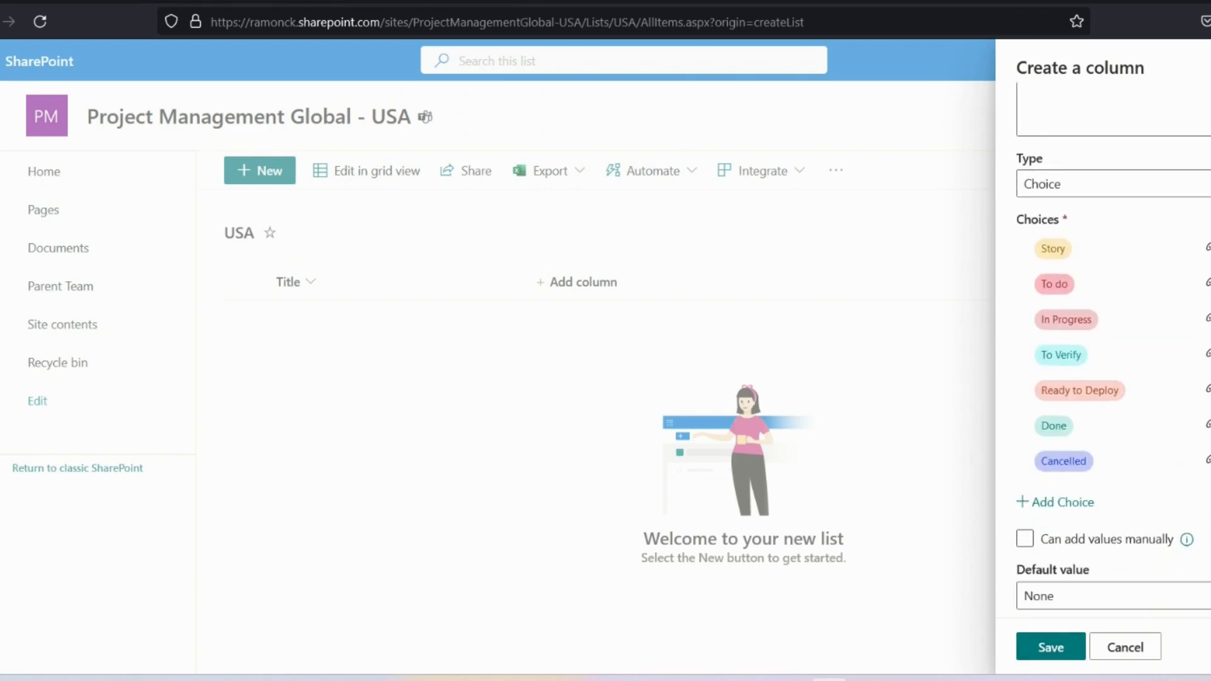
Step: Save the Status column with its seven choices in the USA list
scroll(1104, 379, "up", 2)
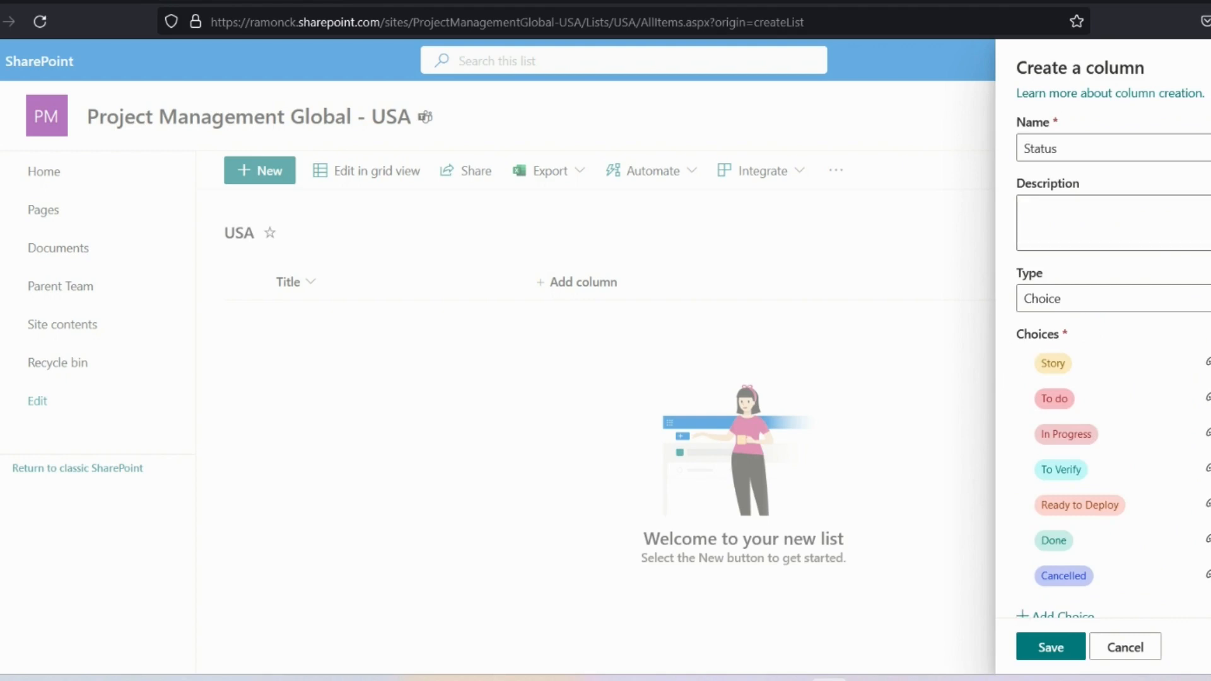
left_click(1066, 655)
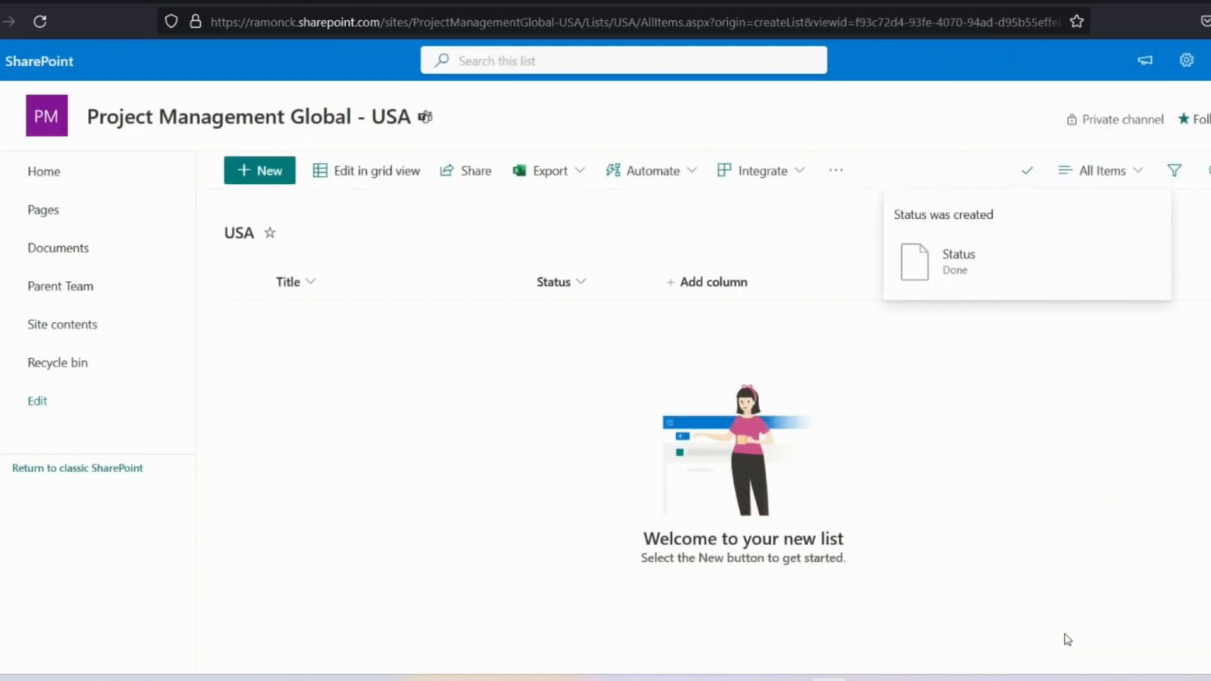
Step: Add a Person column to the USA list, named Responsible as listed in the pm notes in Notepad
left_click(888, 672)
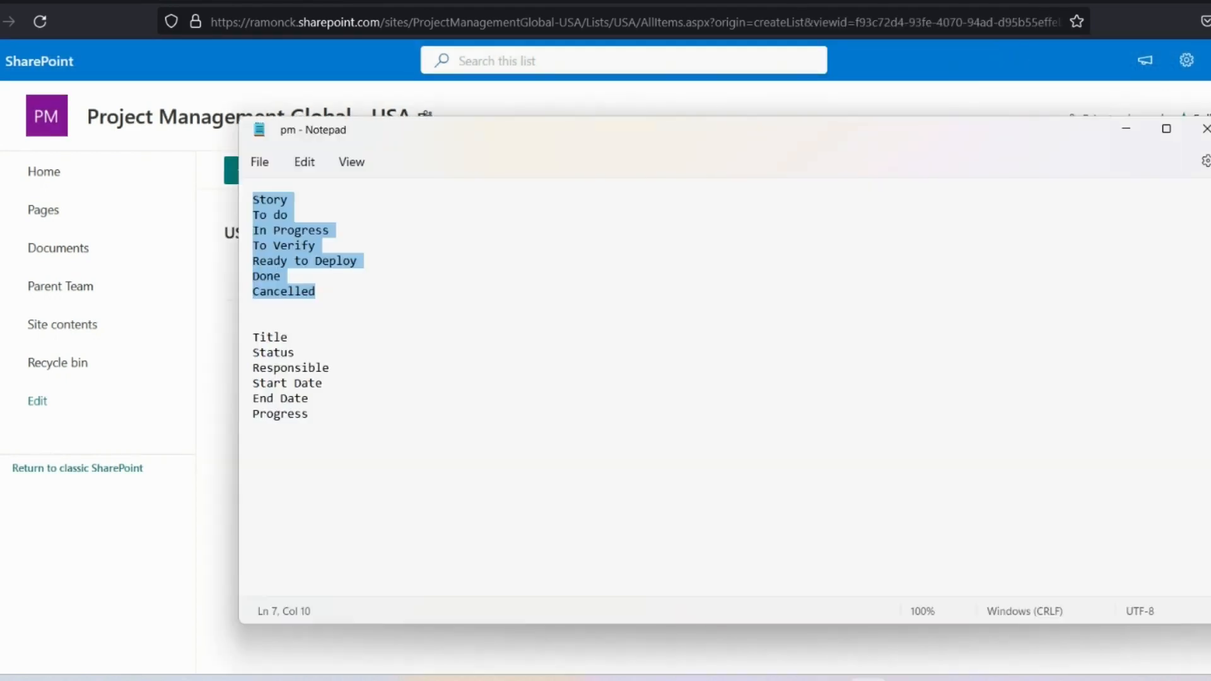
left_click(346, 370)
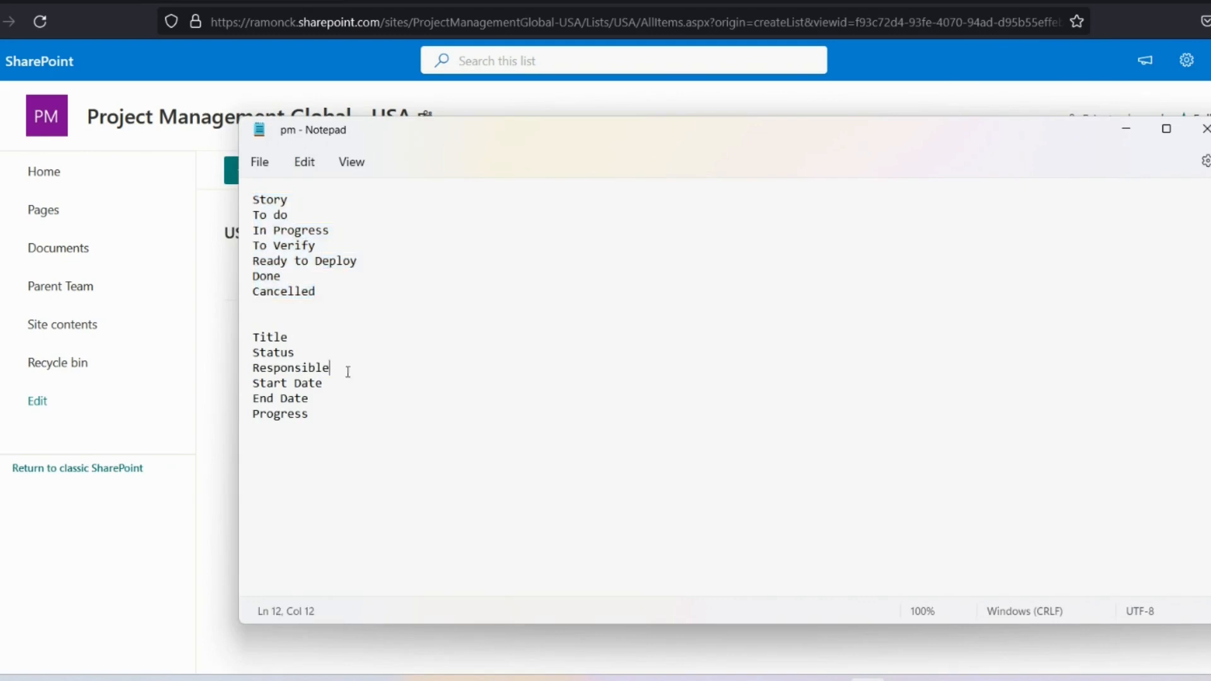
double_click(346, 370)
key("alt+Tab")
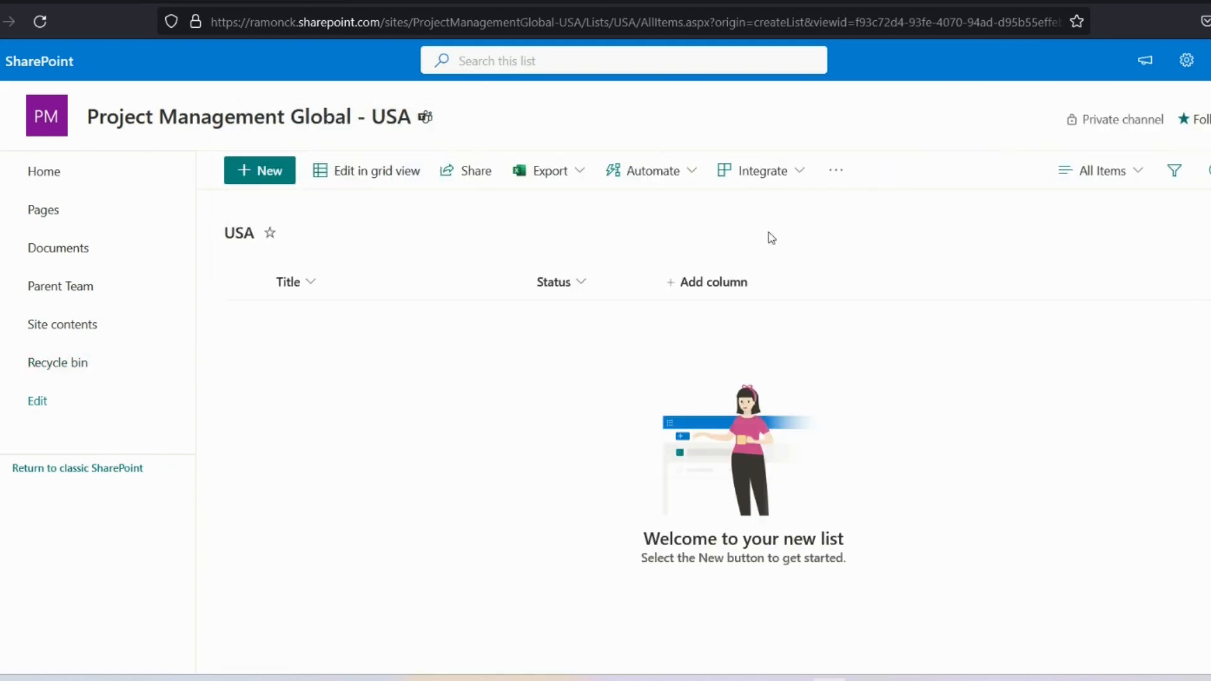
left_click(703, 282)
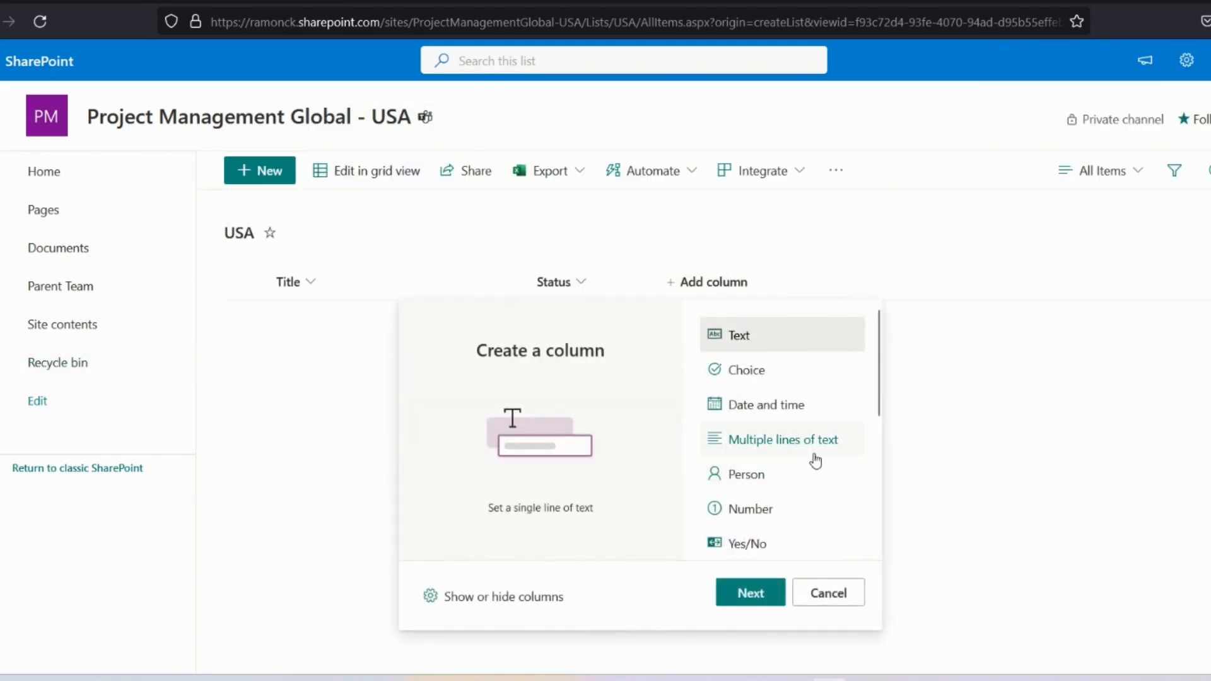
left_click(783, 478)
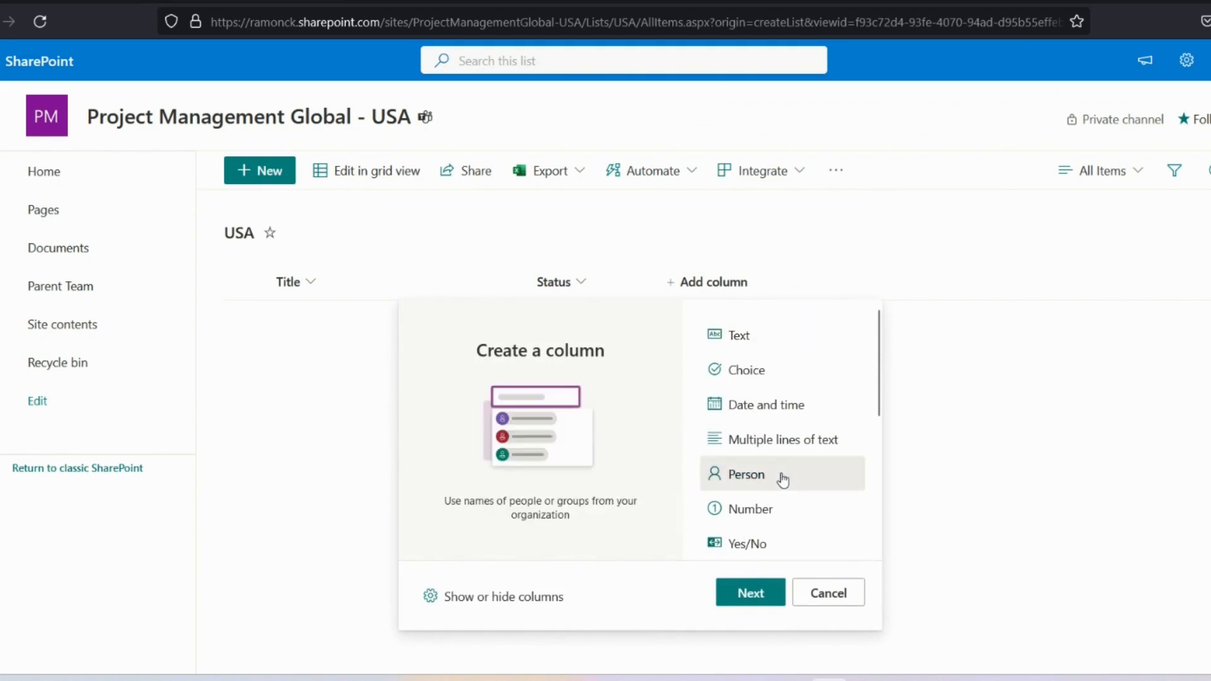
left_click(747, 592)
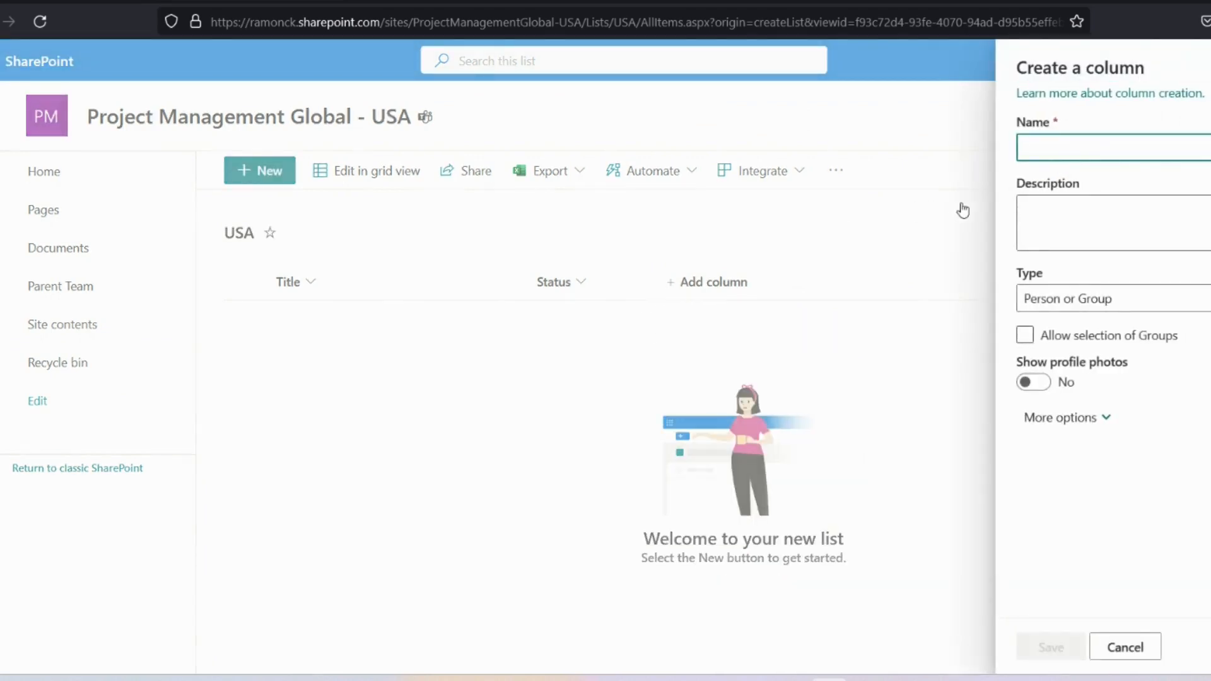
type("Responsible")
left_click(1032, 648)
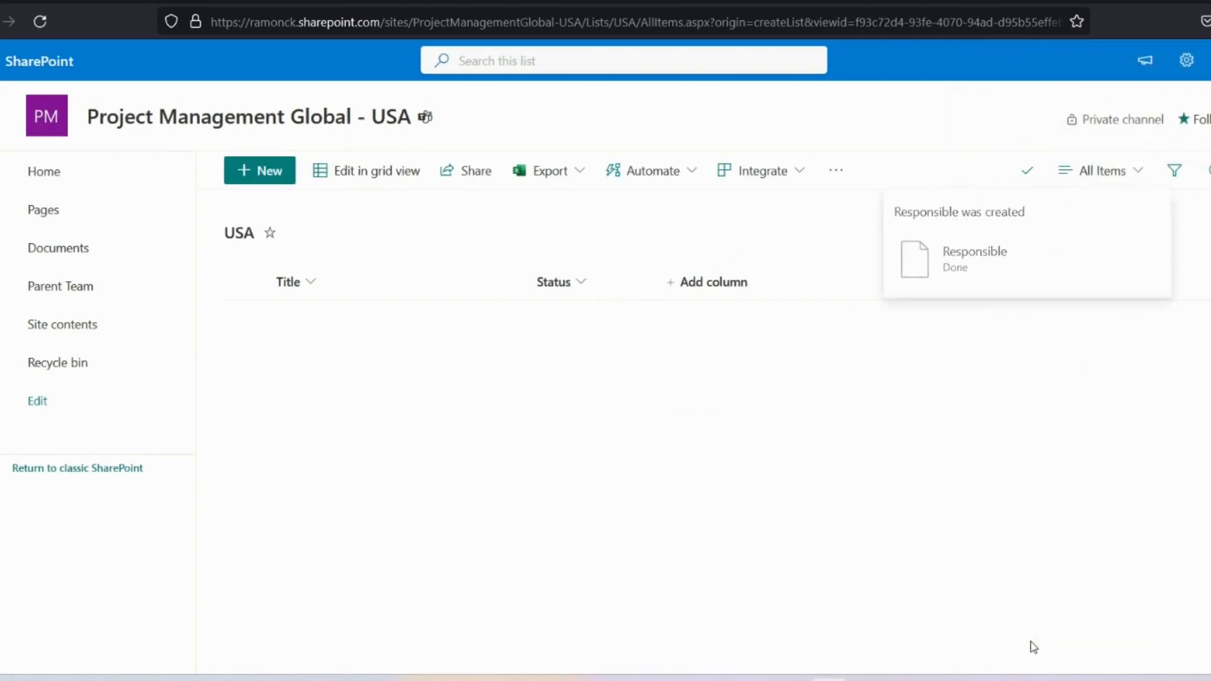
Step: Copy the name Start Date from the pm file in Notepad and create a Date and time column with it in the USA list
key("alt+Tab")
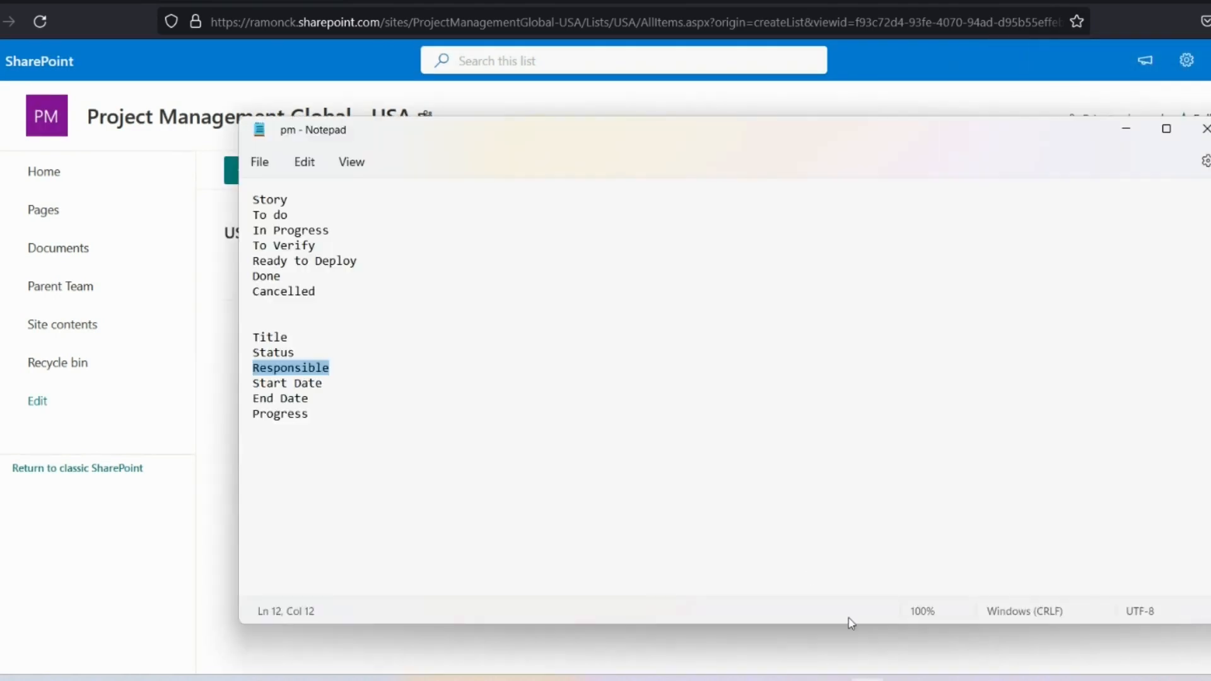
left_click_drag(330, 383, 213, 384)
key("ctrl+c")
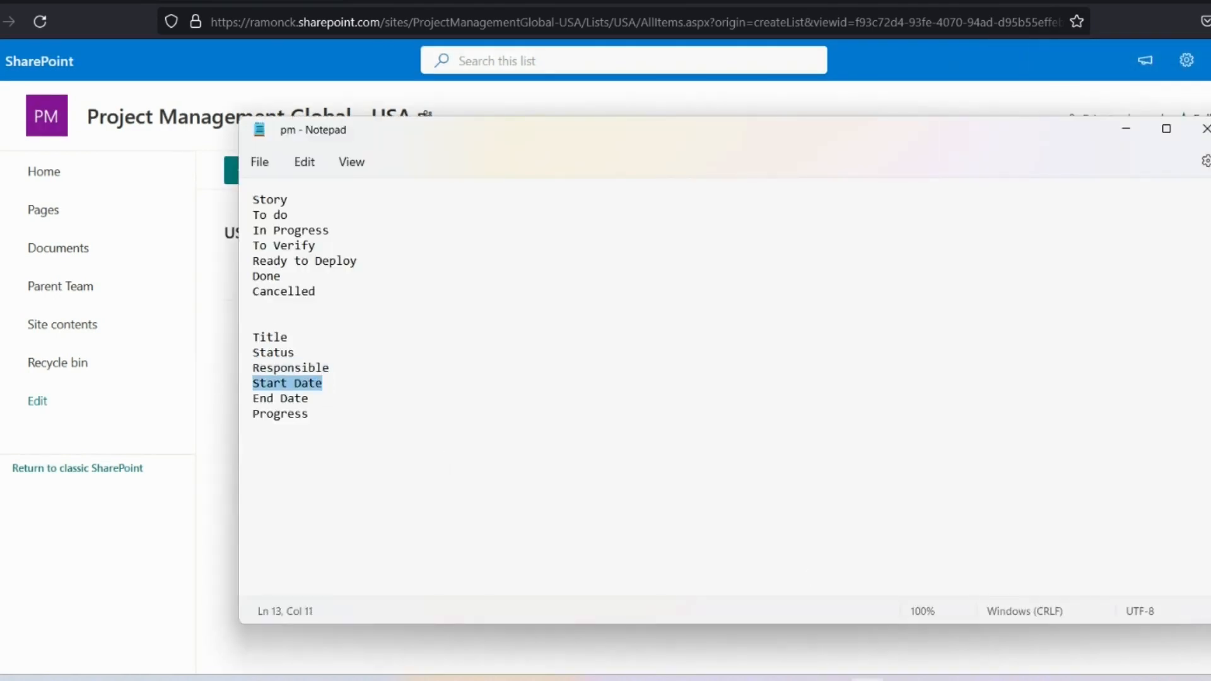
key("alt+Tab")
left_click(849, 287)
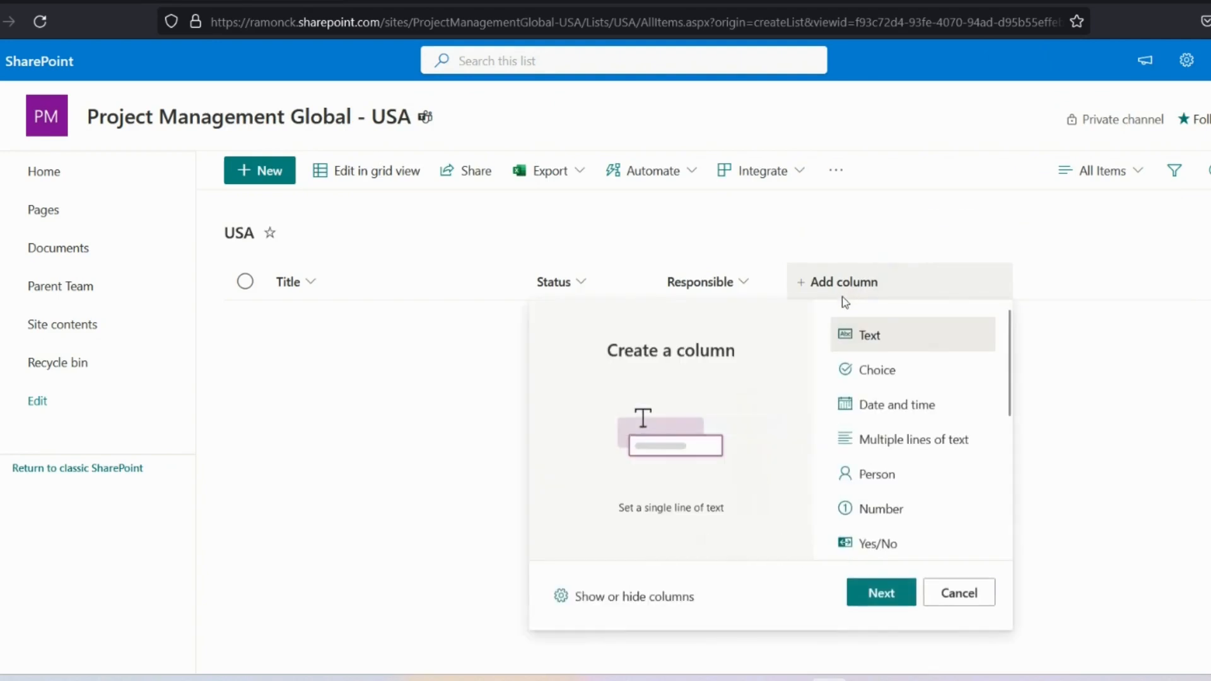
left_click(871, 411)
left_click(876, 596)
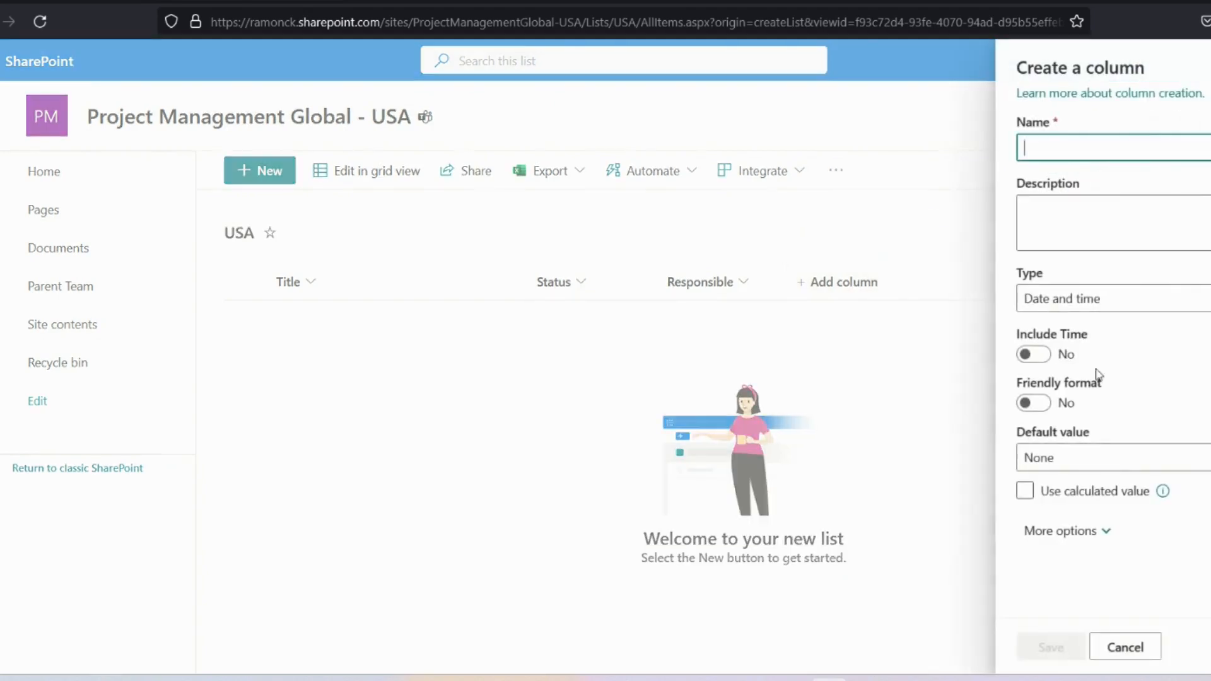
key("ctrl+v")
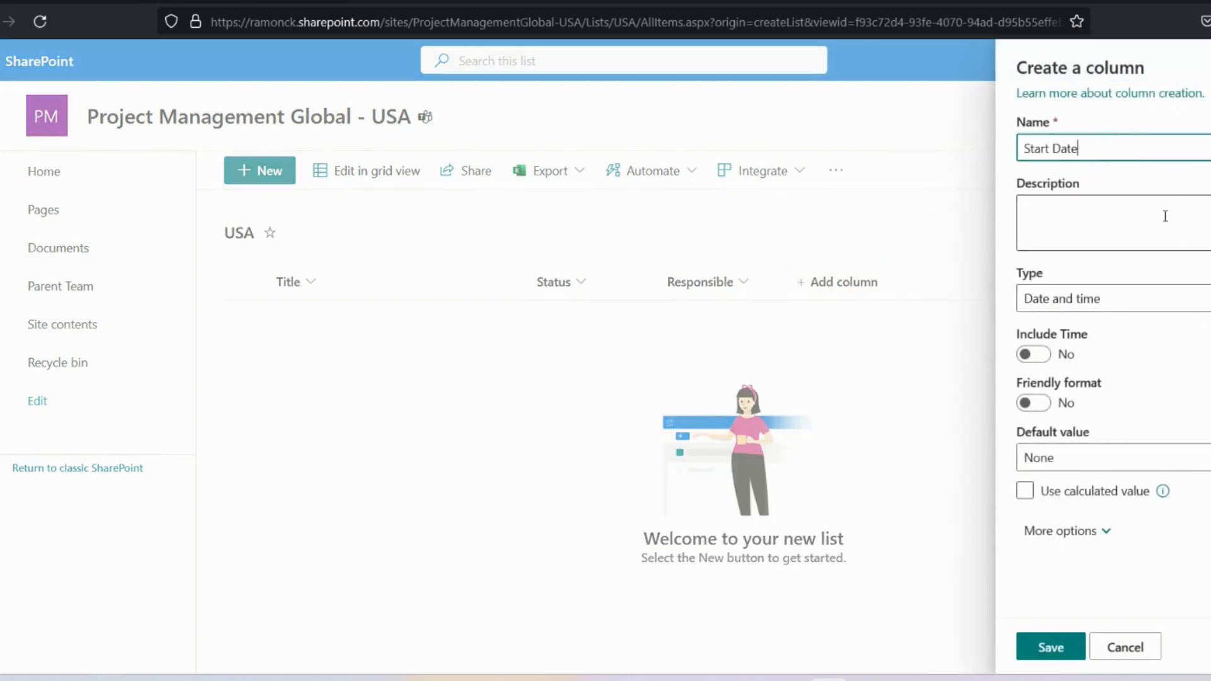
left_click(1045, 649)
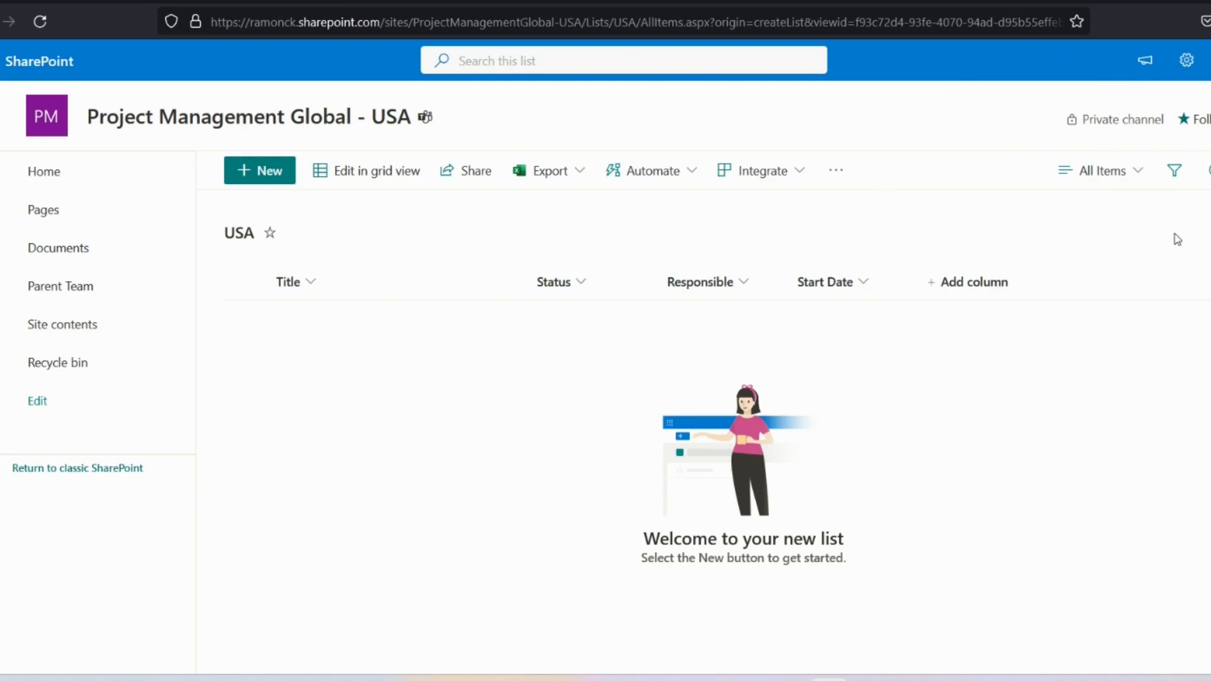
Step: Create another Date and time column in the USA list, using the name End Date copied from the pm file in Notepad
left_click(969, 290)
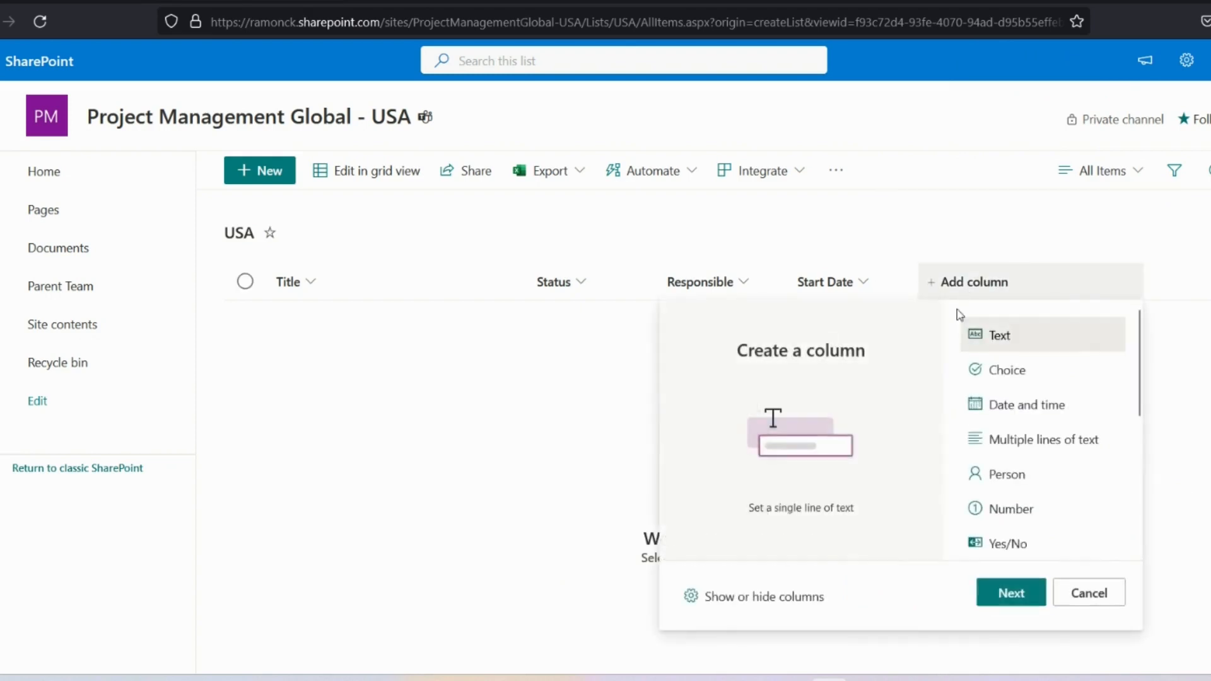
left_click(1017, 402)
left_click(1027, 604)
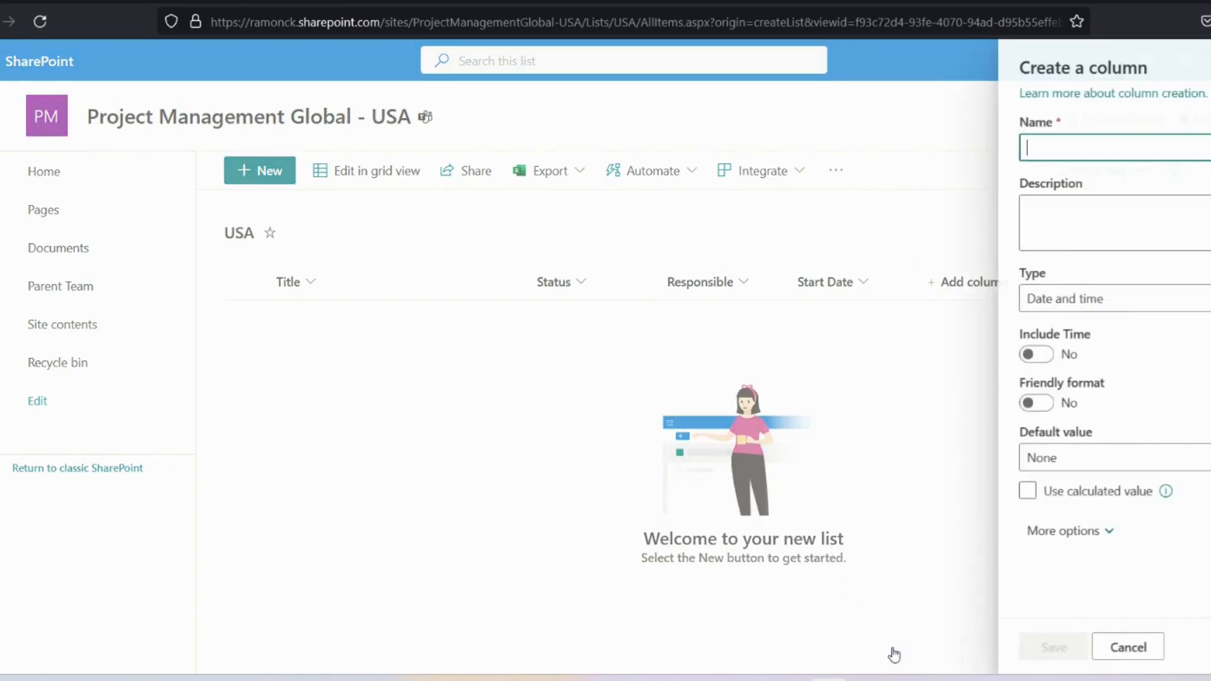
key("alt+Tab")
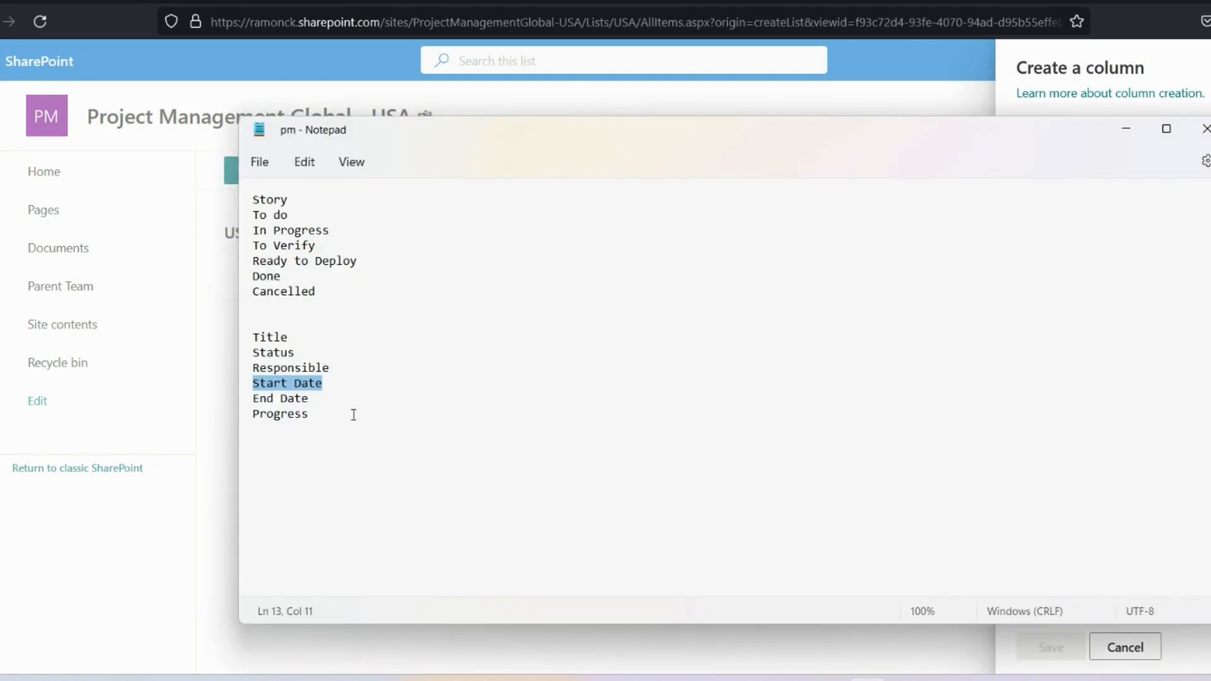
left_click_drag(336, 397, 238, 398)
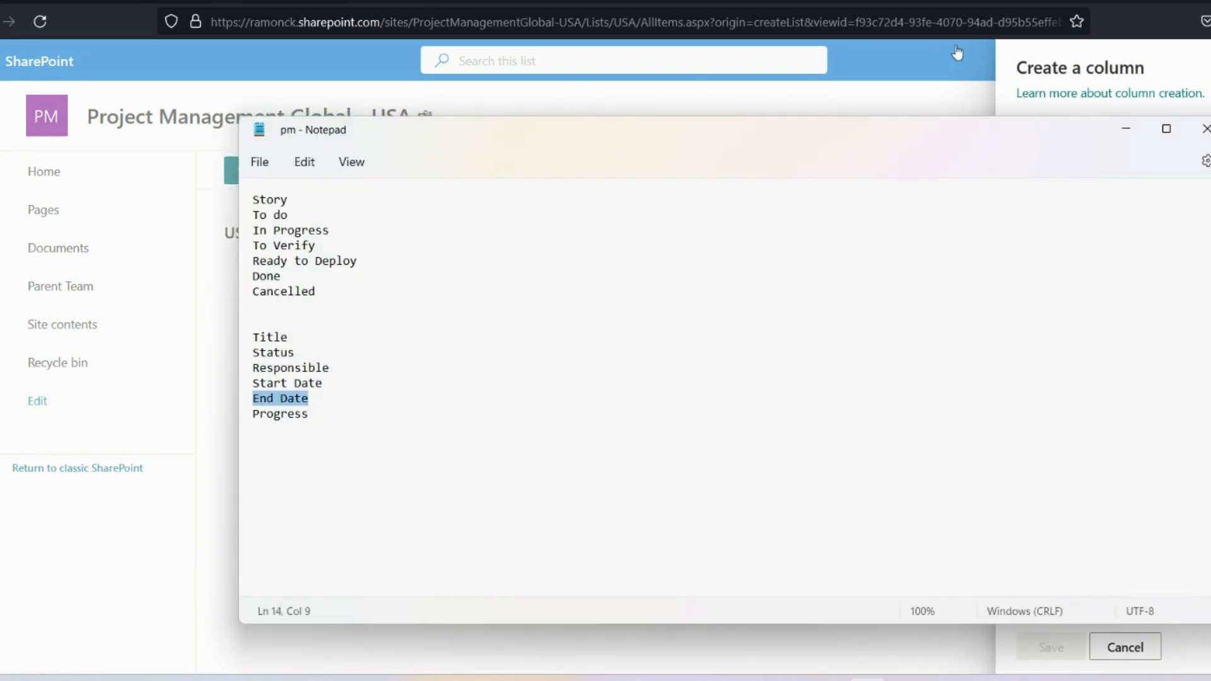
key("ctrl+c")
key("alt+Tab")
left_click(1077, 149)
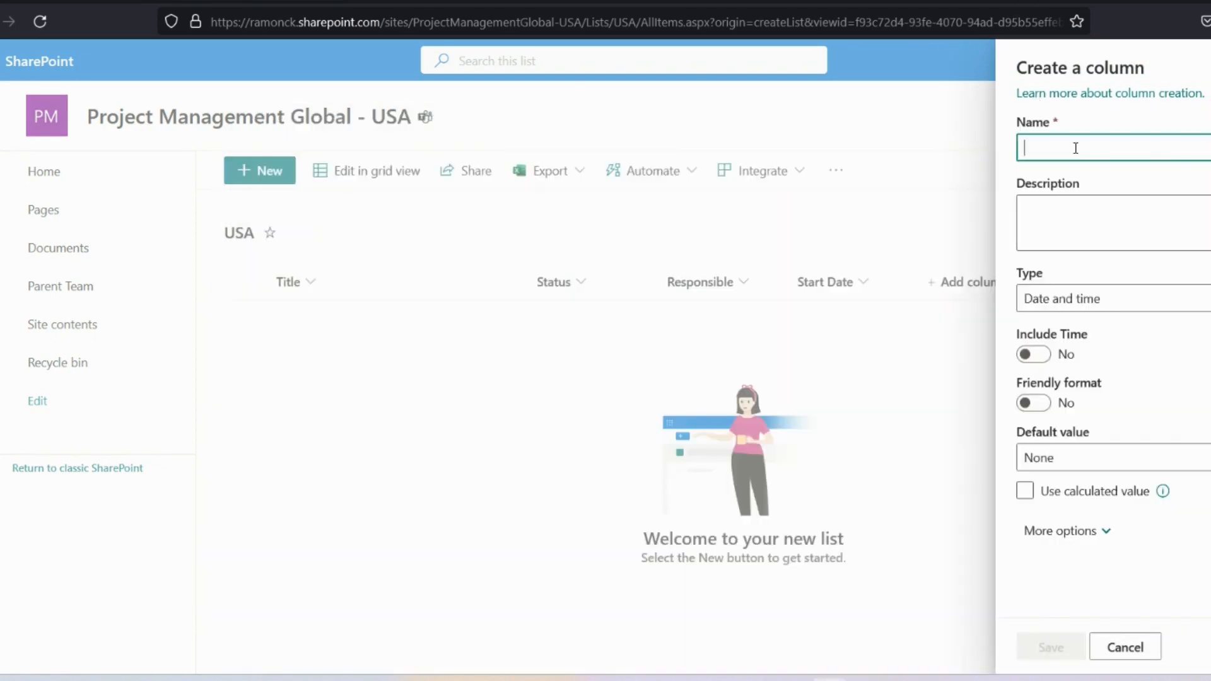
key("ctrl+v")
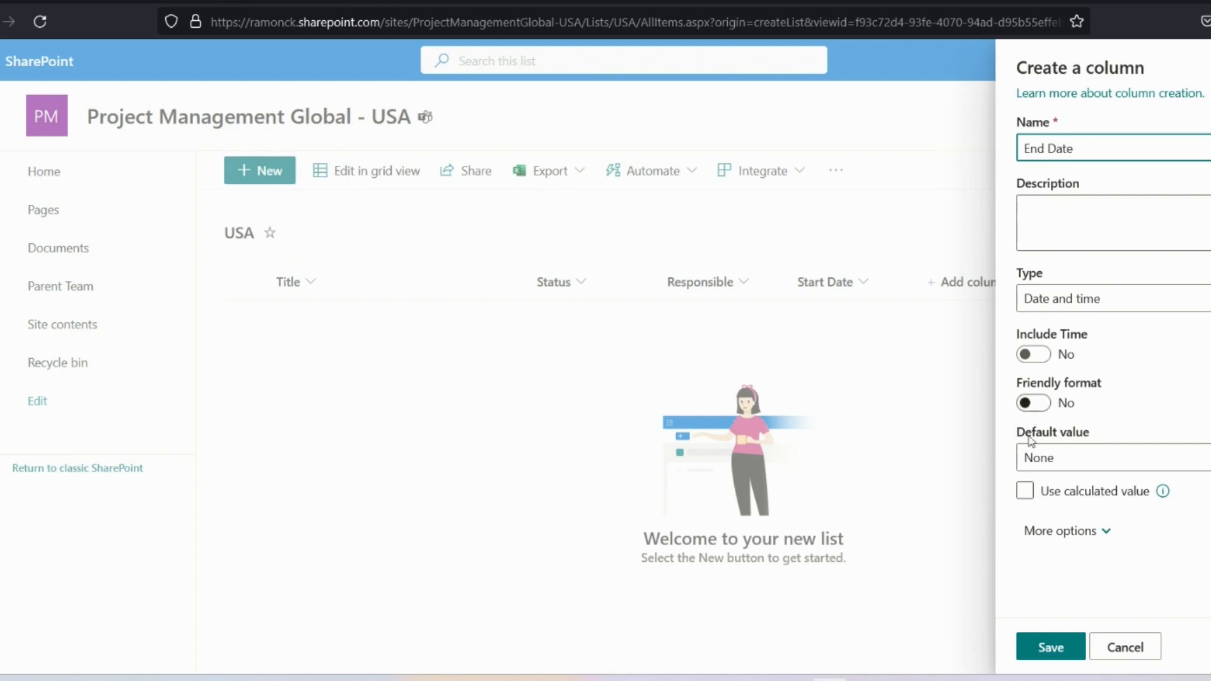
left_click(1060, 650)
Step: Start a new Number column in the USA list and name it Progress, as listed in the pm notes in Notepad
key("alt+Tab")
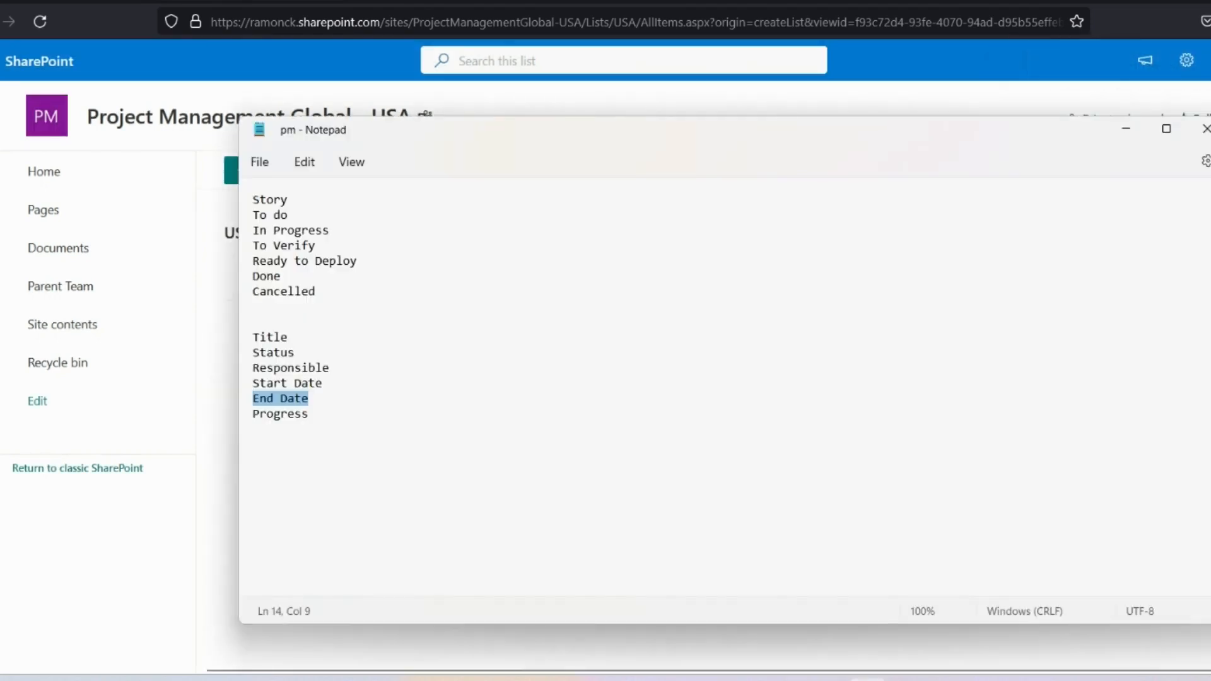
double_click(320, 411)
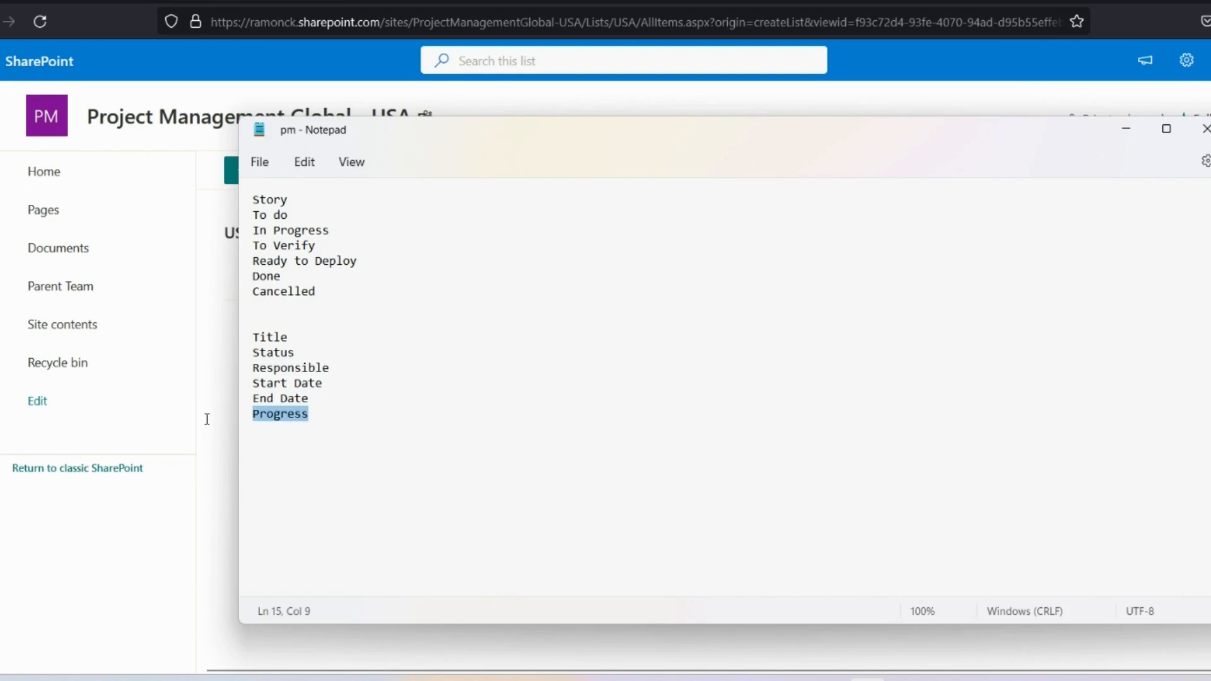
key("alt+Tab")
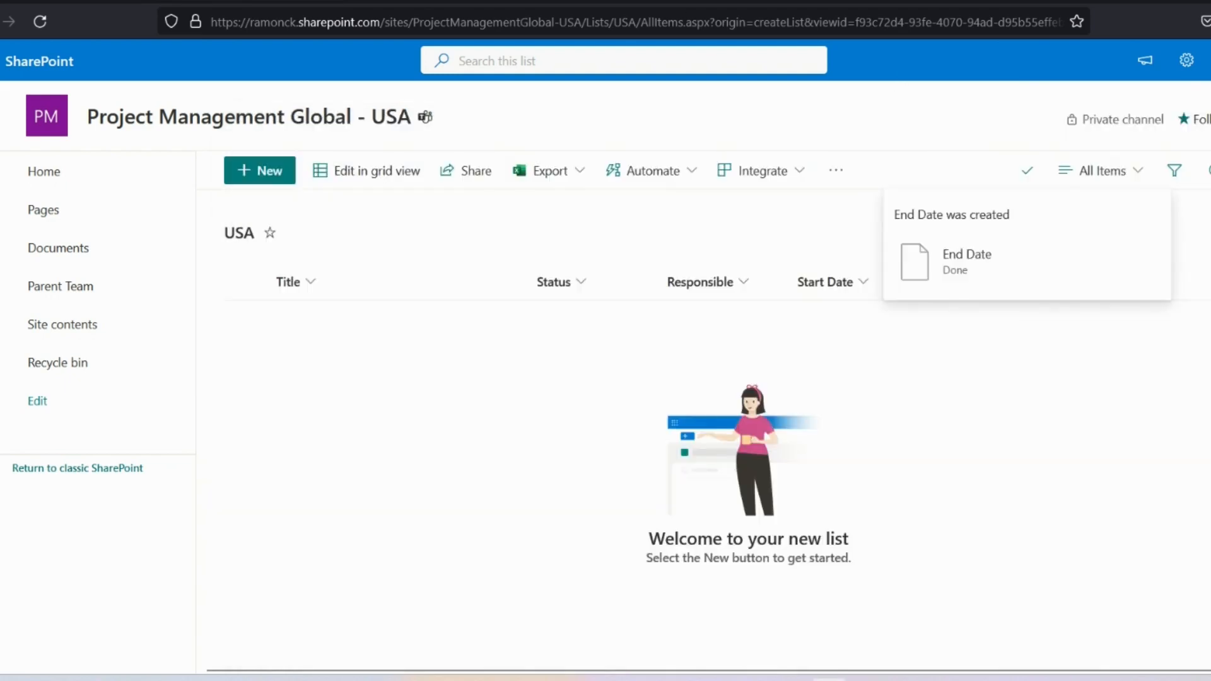
left_click(1076, 286)
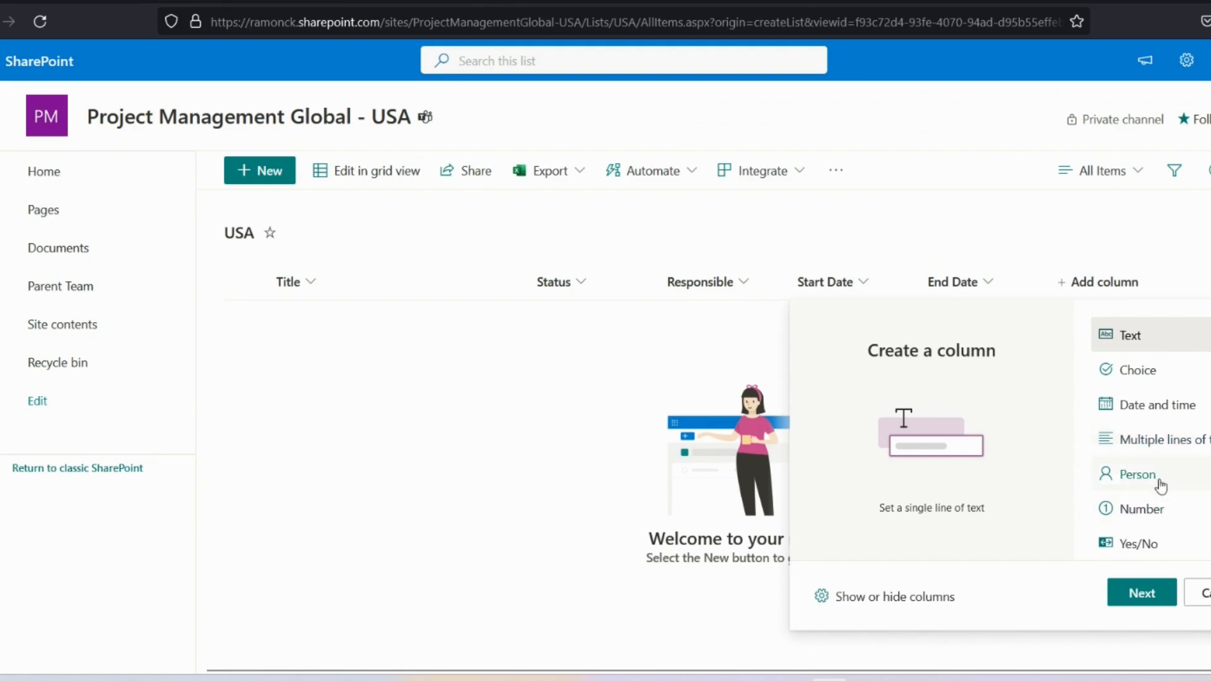
left_click(1155, 510)
left_click(1129, 596)
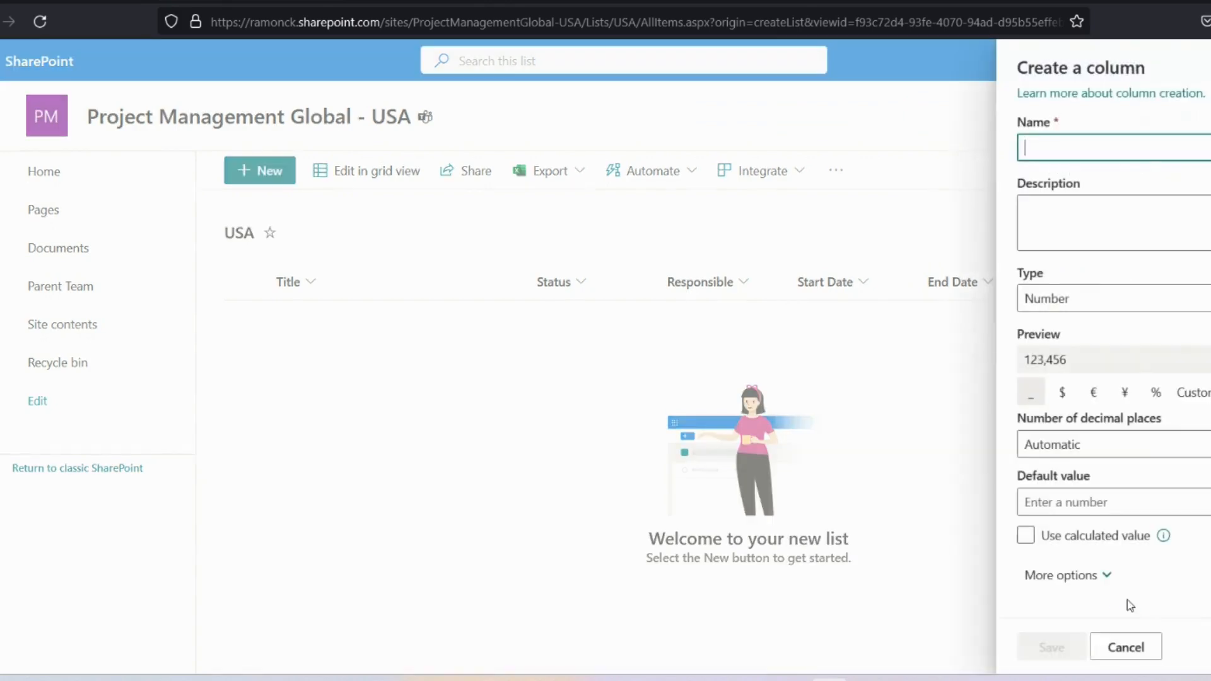
type("Progress")
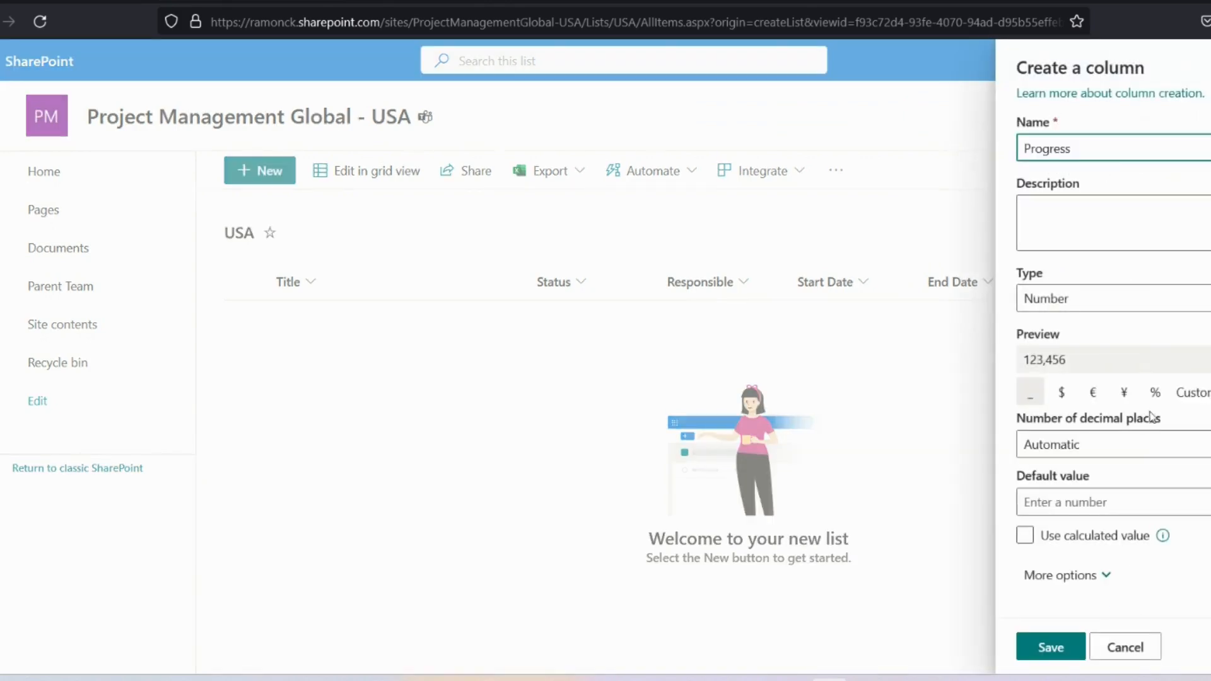
Step: Format the Progress column as a percentage with 0 decimal places and save it
left_click(1155, 392)
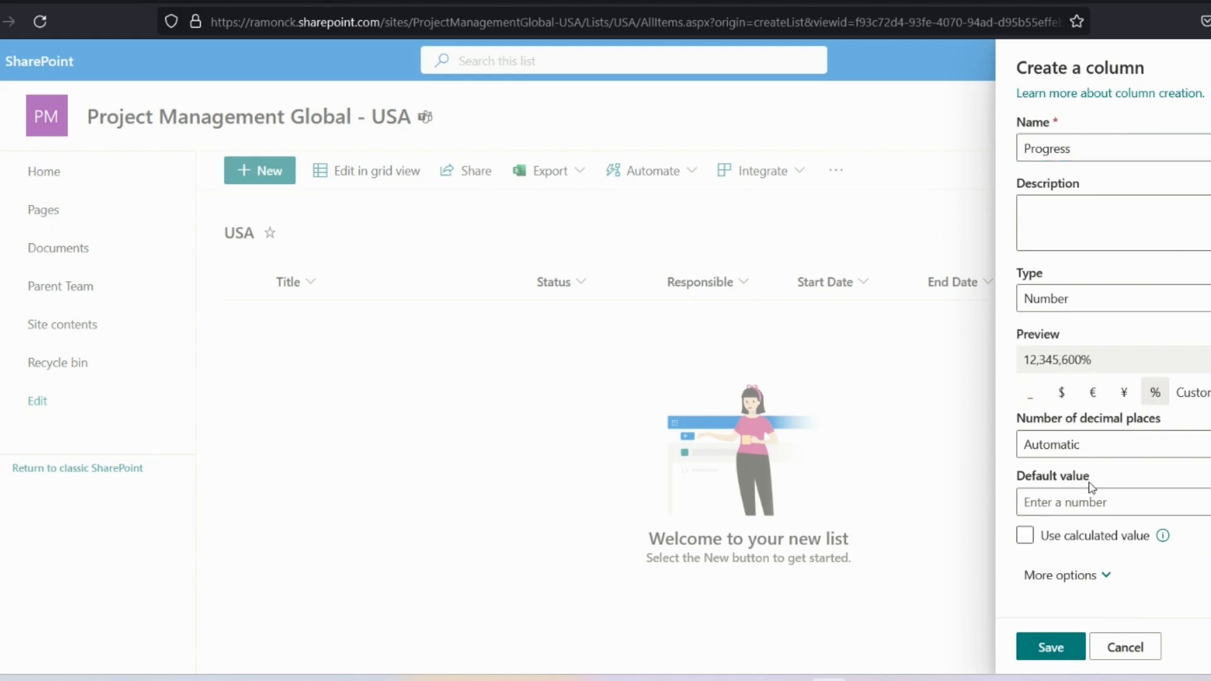
left_click(1114, 446)
left_click(1039, 256)
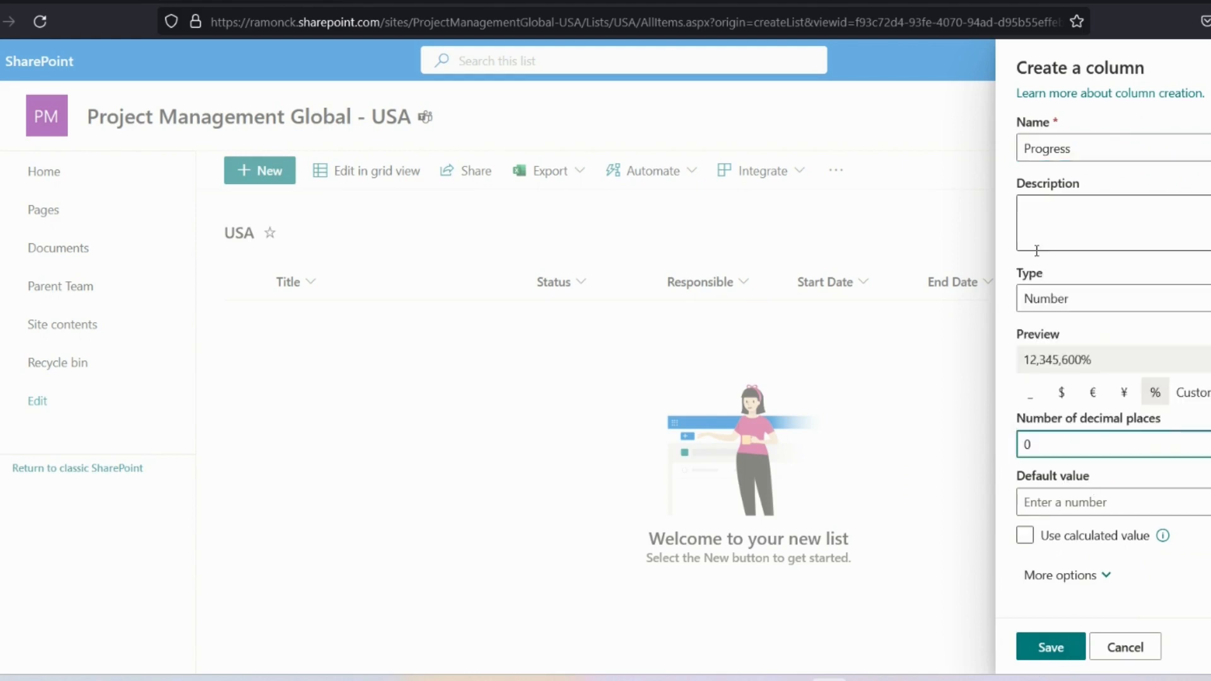
left_click(1036, 660)
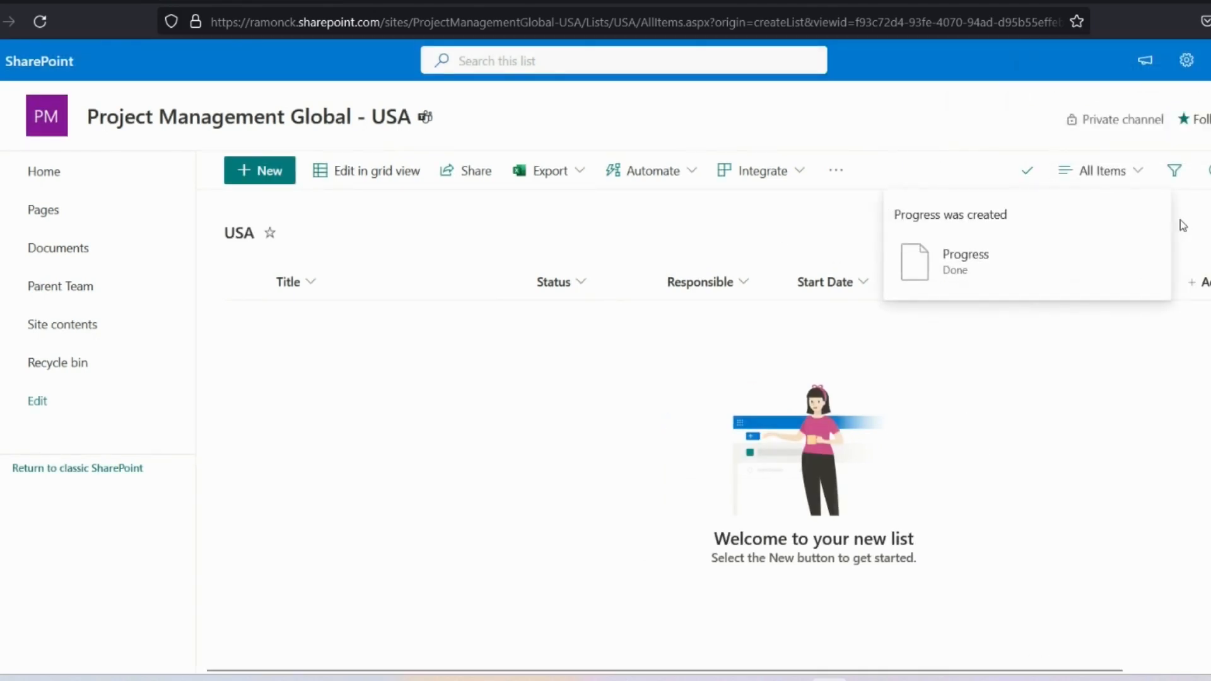
Step: Create a public Board view named Scrumban for the USA list, organized by the Status column
left_click(1123, 183)
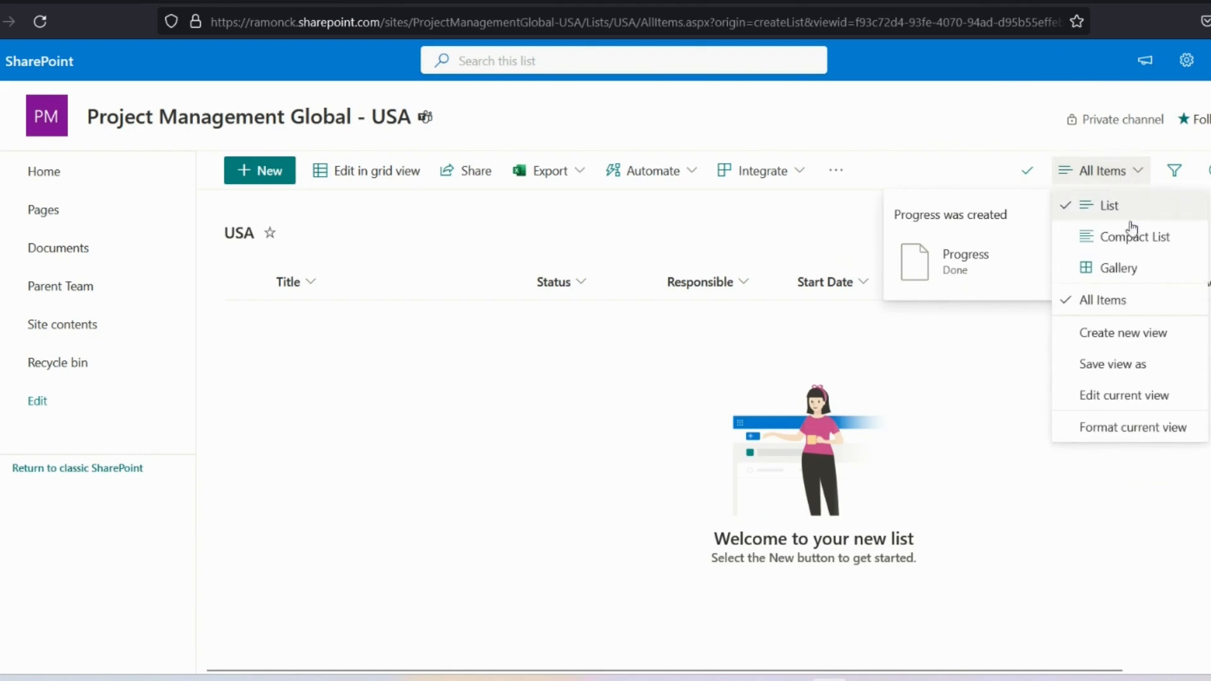
left_click(1151, 335)
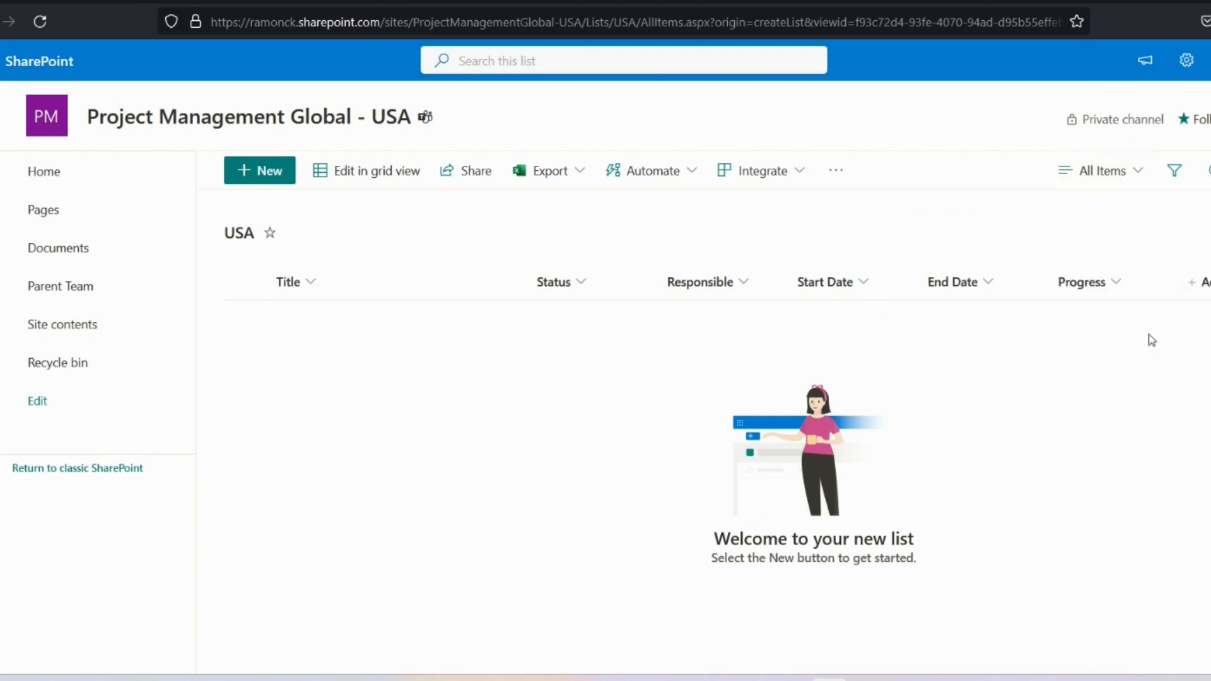
left_click(729, 365)
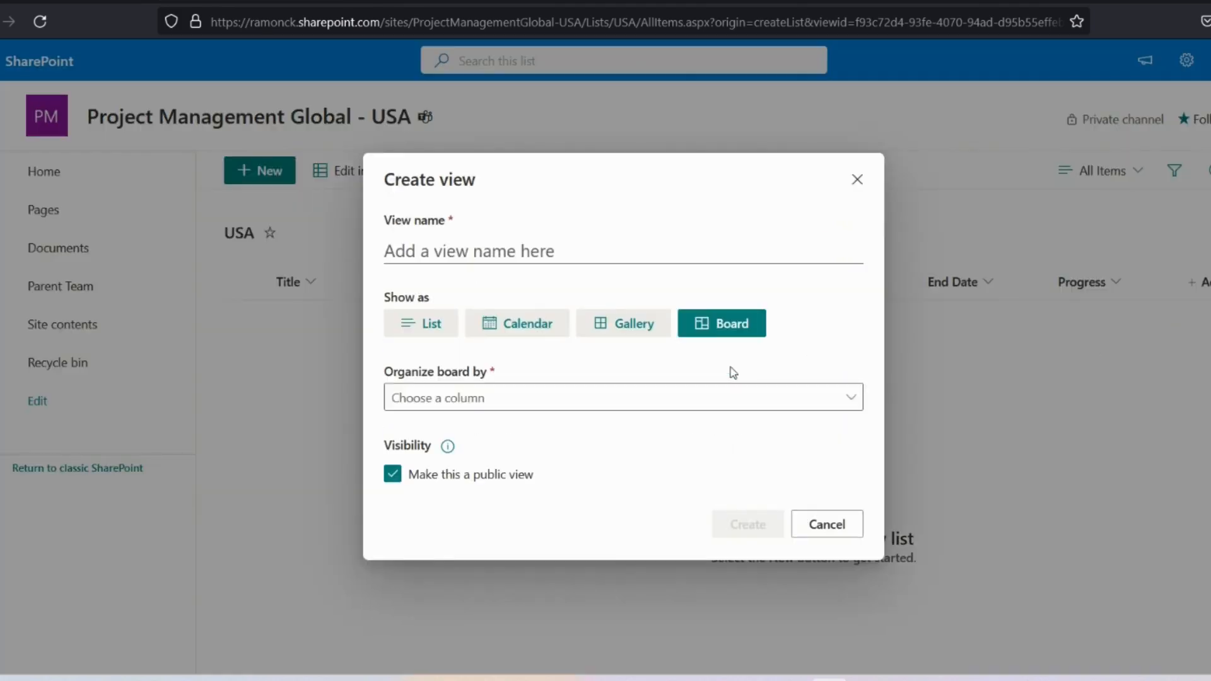
left_click(519, 406)
left_click(412, 458)
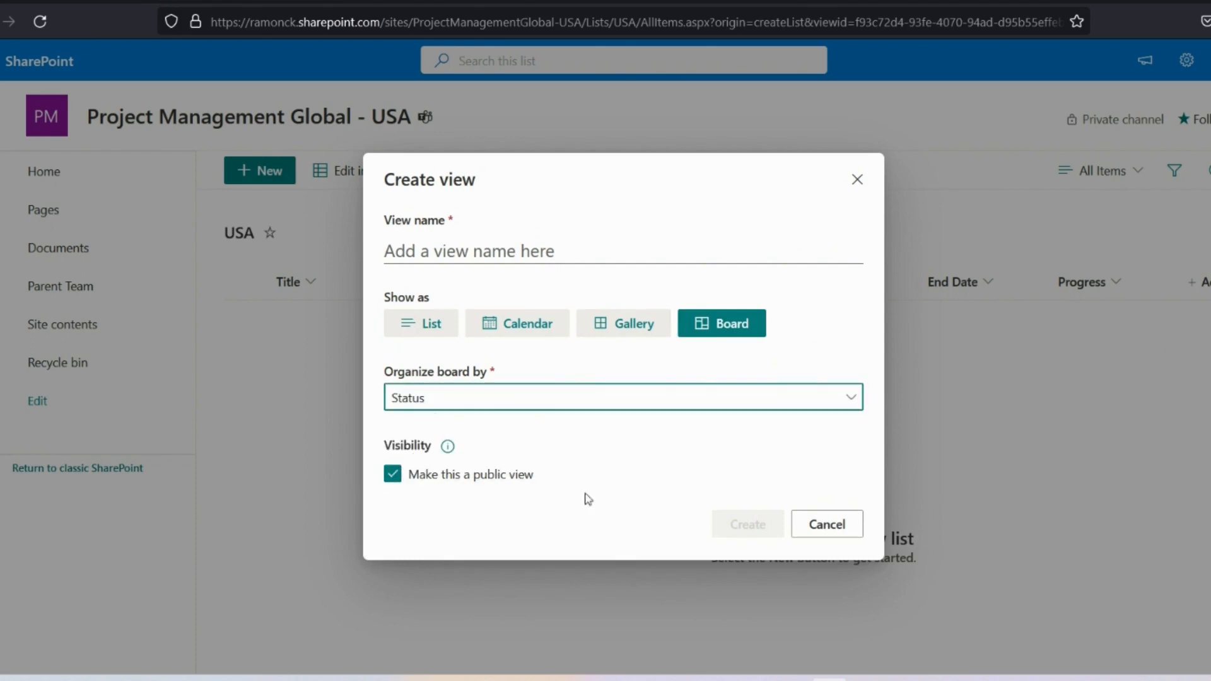
left_click(514, 247)
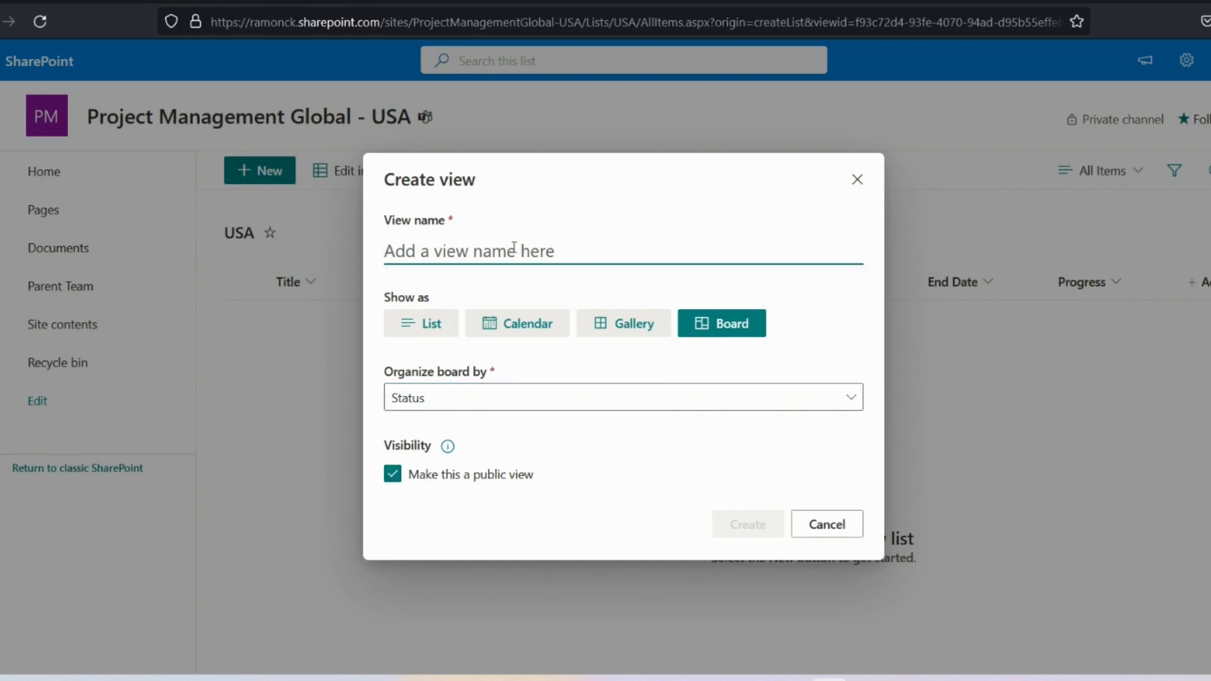
type("Scrum")
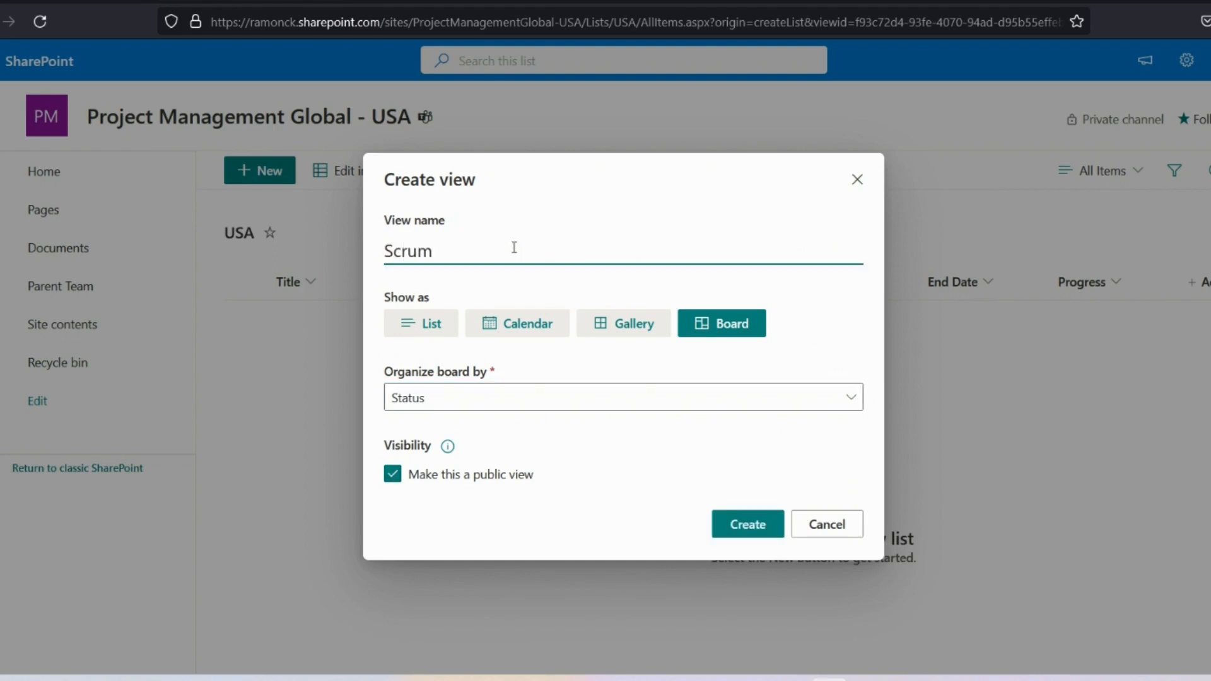
type("ban")
left_click(749, 529)
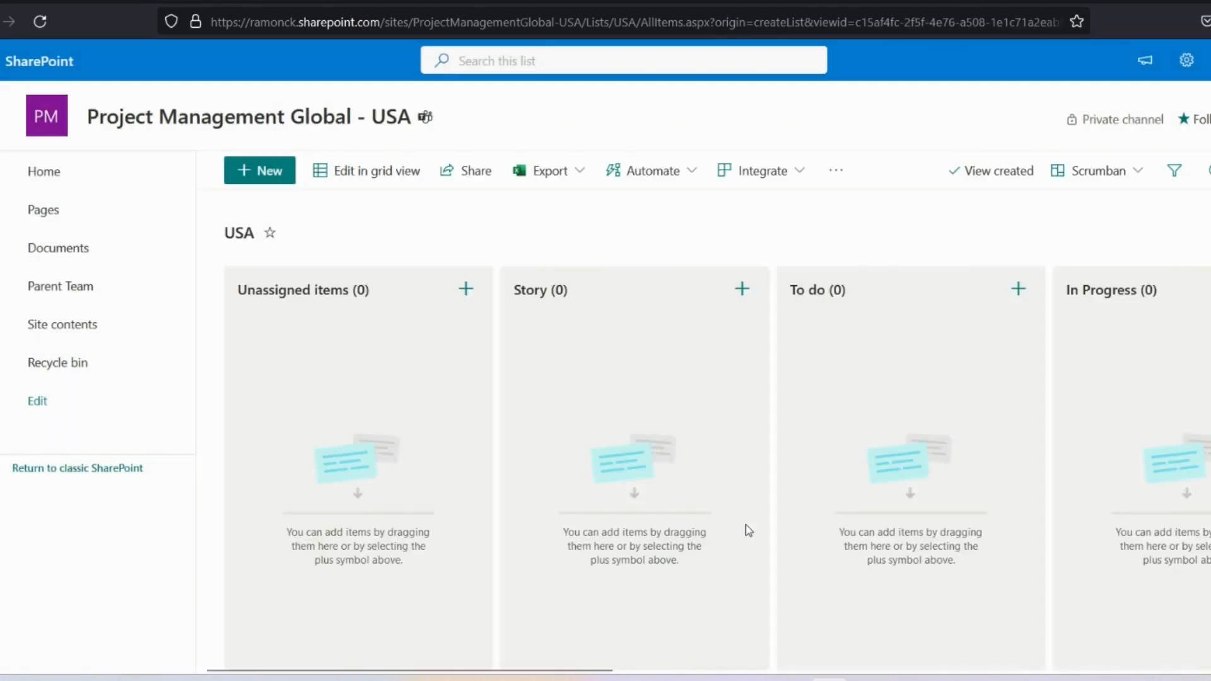
Step: Start a To do item titled "Develop a new custom form" on the Scrumban board and assign the responsible person
left_click(1017, 290)
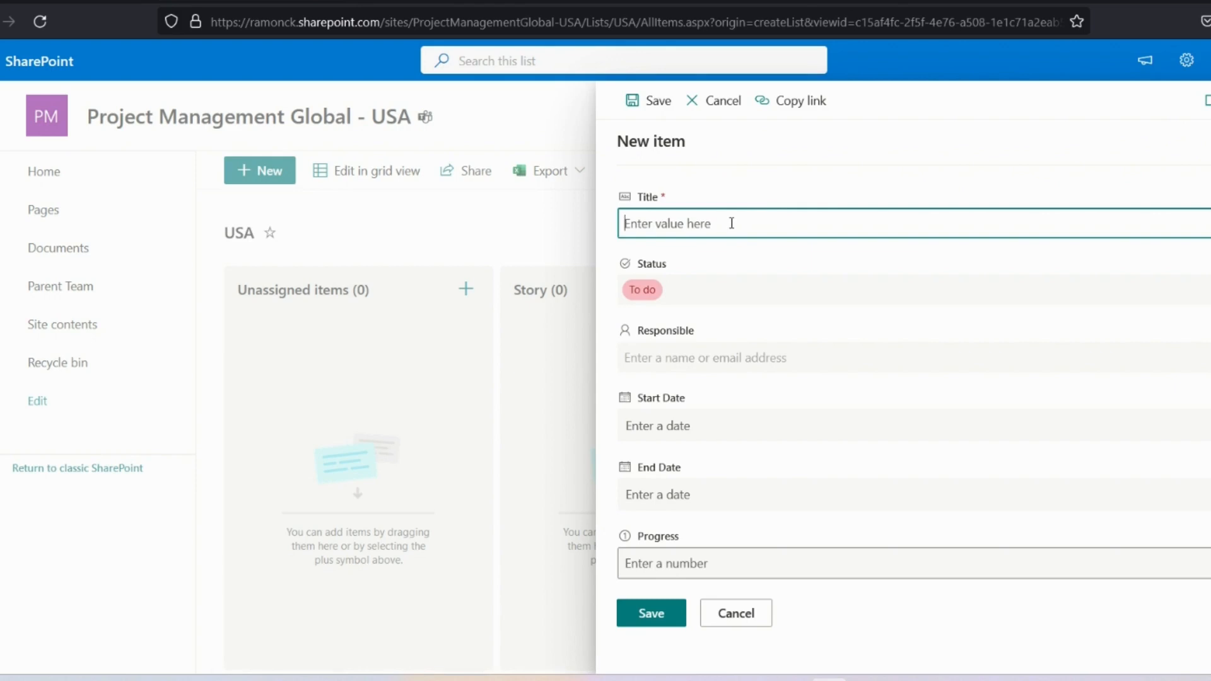
type("Develop a new custom form")
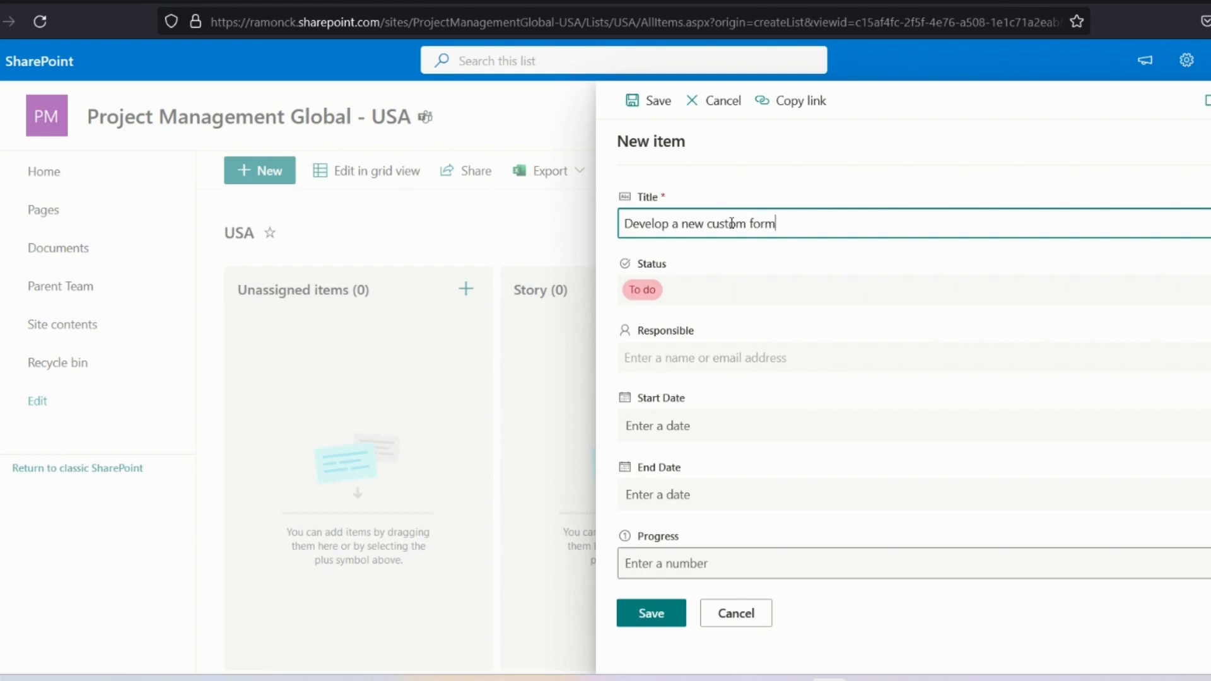
left_click(680, 357)
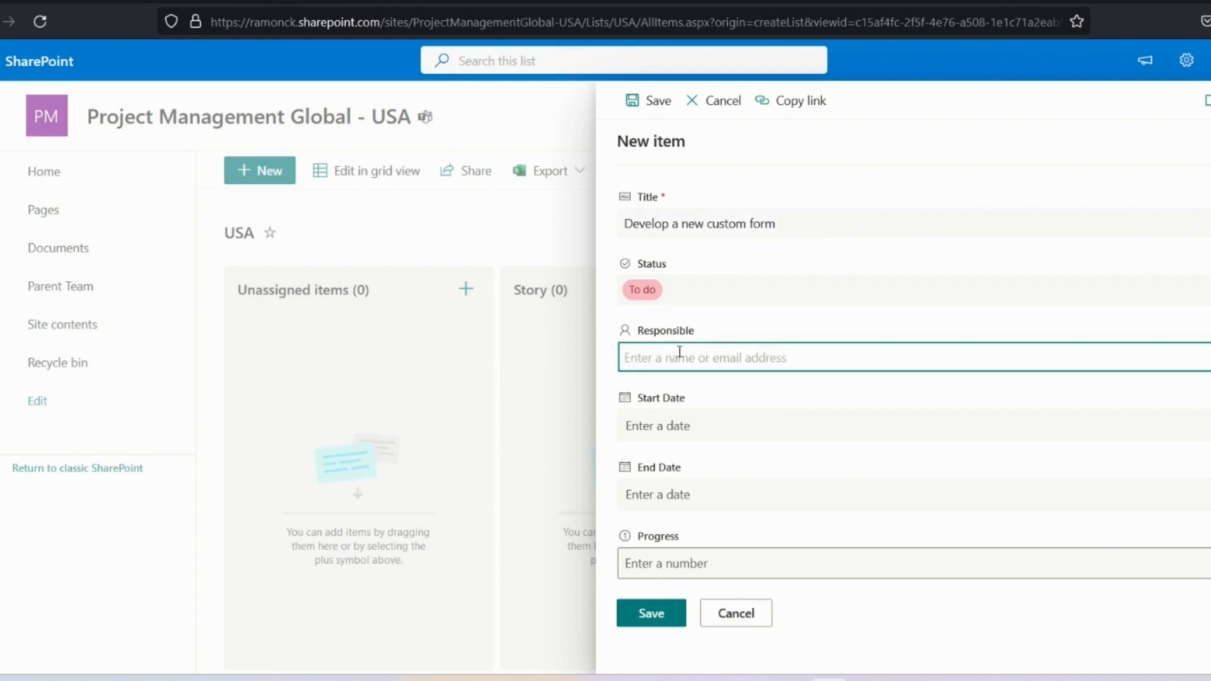
type("ramon")
key("BackSpace")
key("BackSpace")
key("BackSpace")
key("BackSpace")
key("BackSpace")
Step: Set the new item's start date to 2/3/2023, end date to 2/6/2023 and progress to 0, and save it
left_click(680, 425)
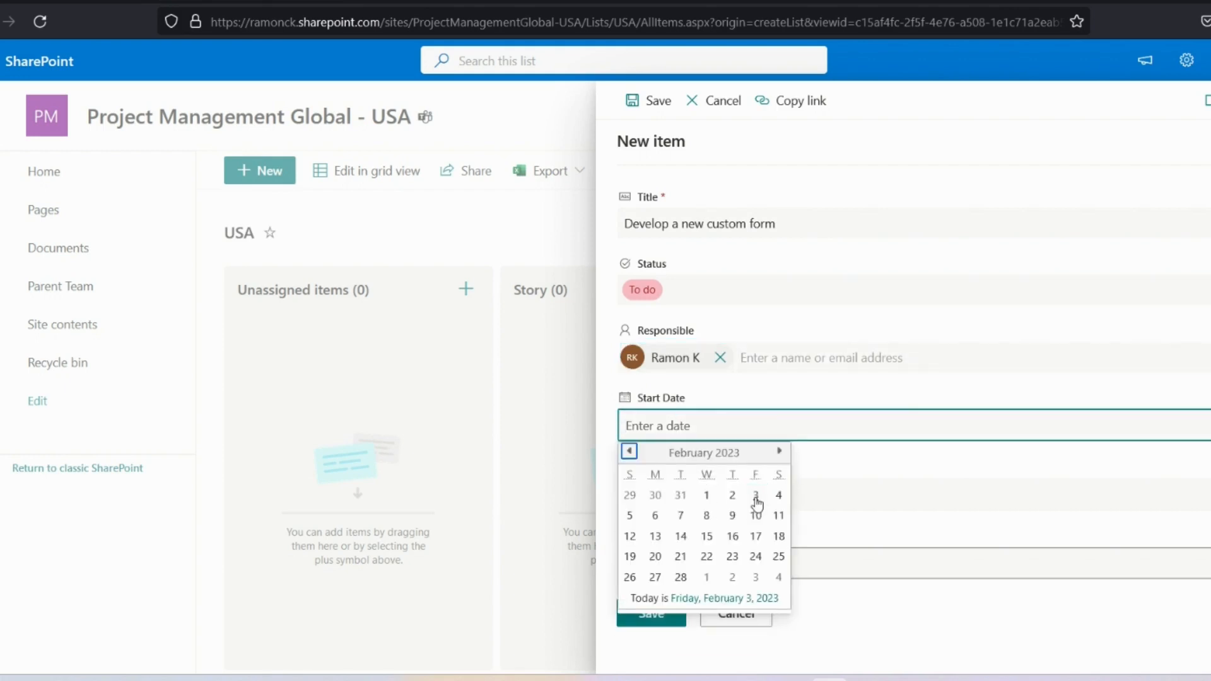
left_click(757, 503)
left_click(766, 492)
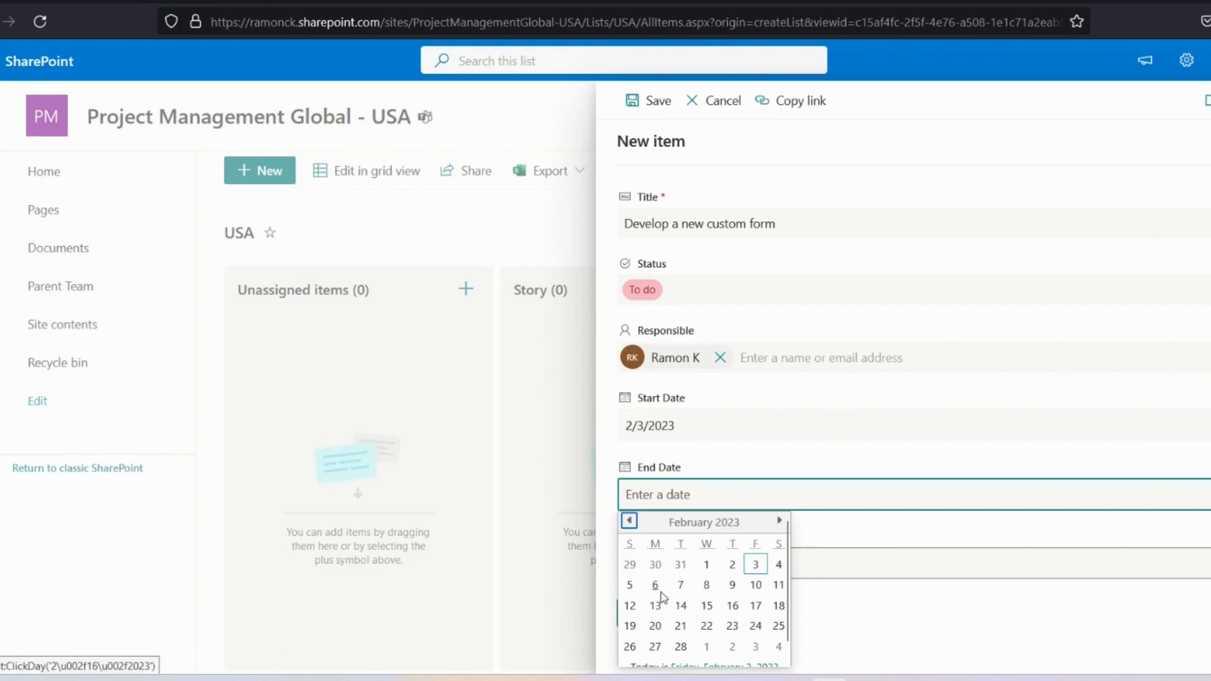
left_click(654, 586)
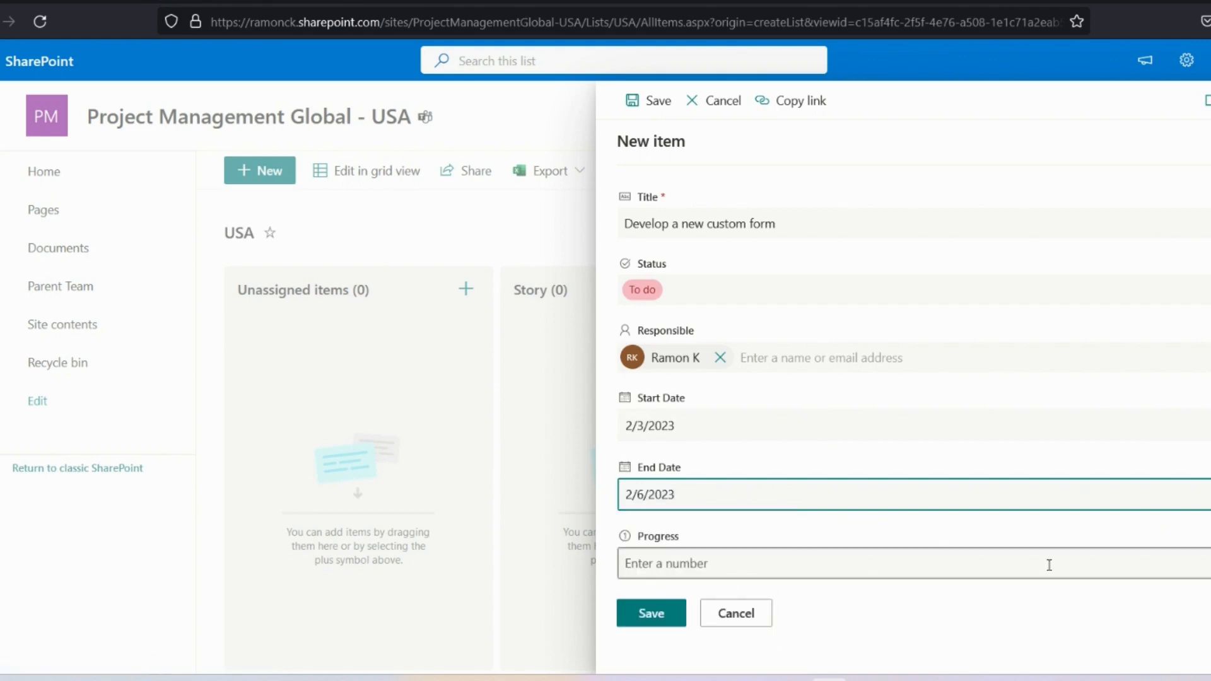
left_click(1130, 566)
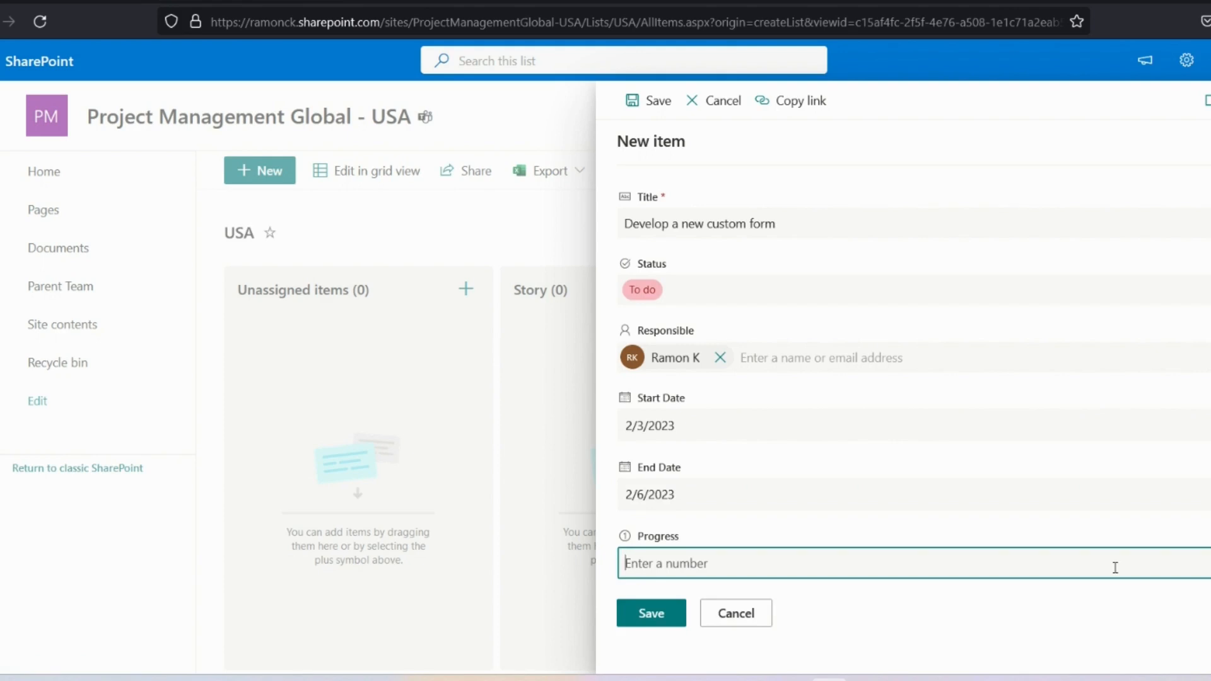
type("0")
left_click(669, 625)
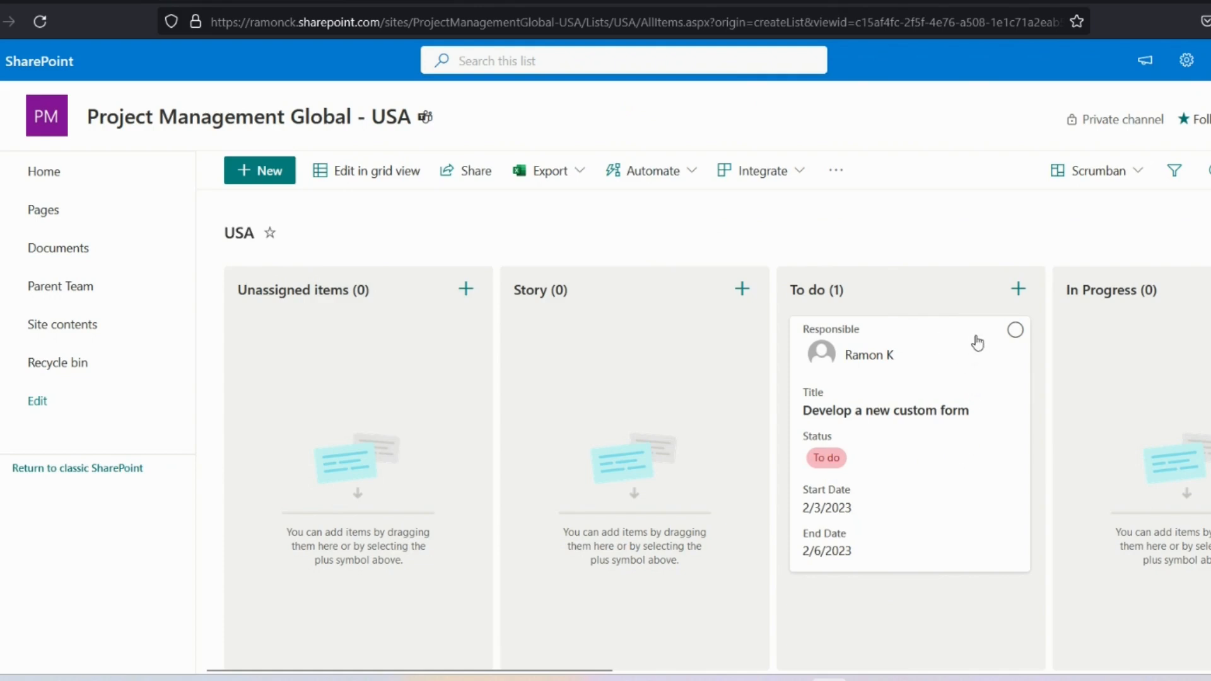
Step: Customize the Scrumban board's cards to hide the Start Date and Status fields
left_click(1113, 171)
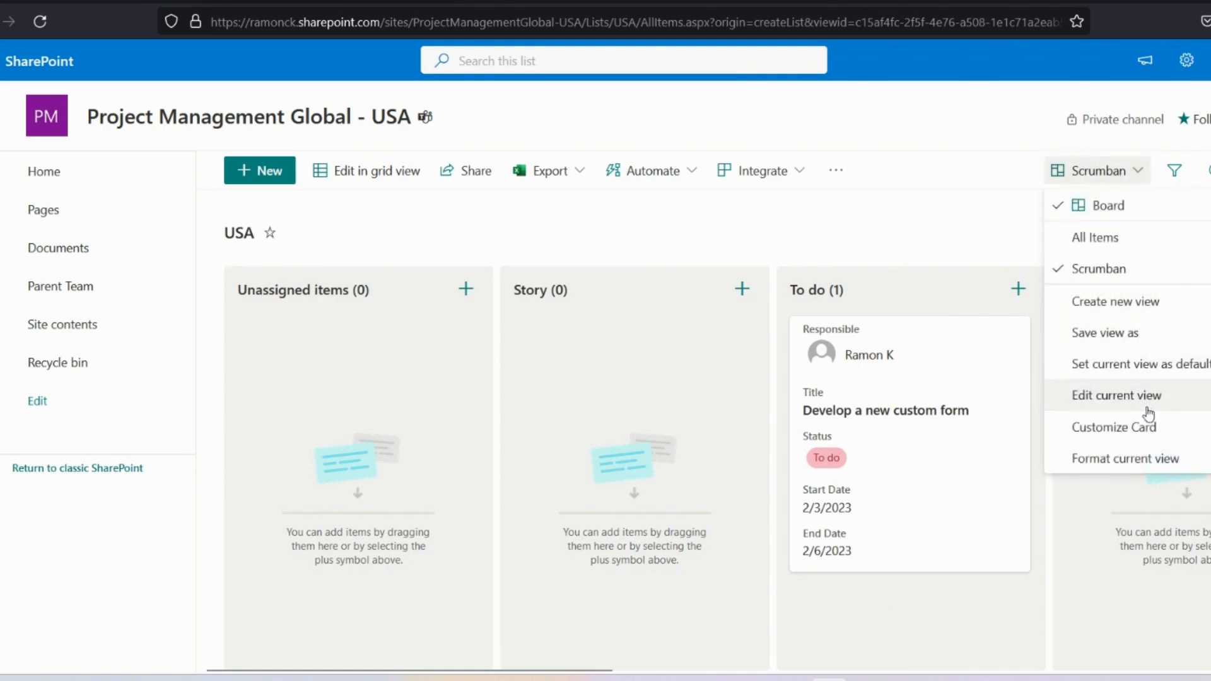
left_click(1137, 434)
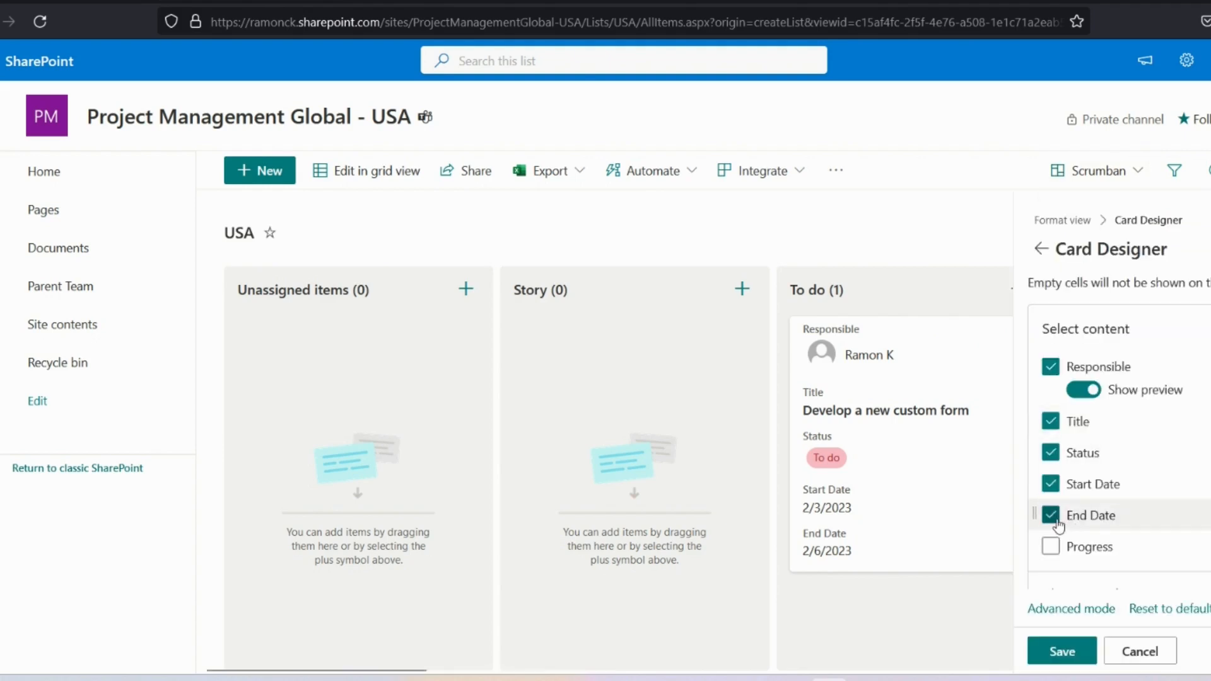
left_click(1052, 488)
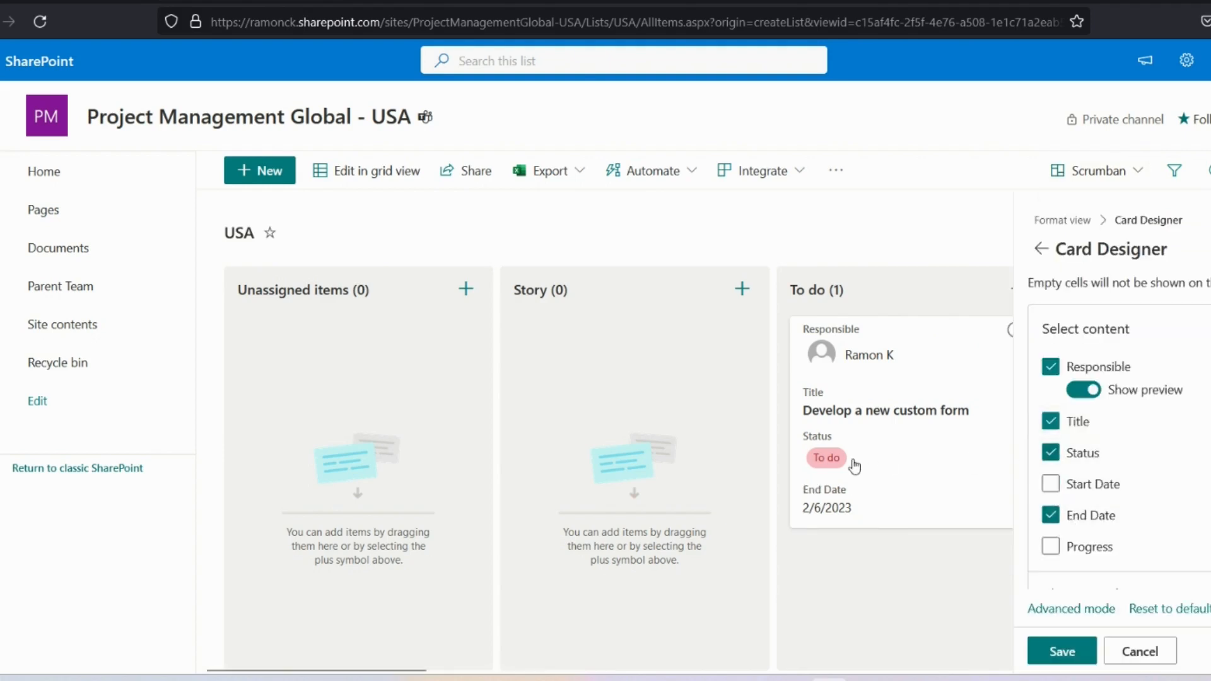
left_click(1051, 452)
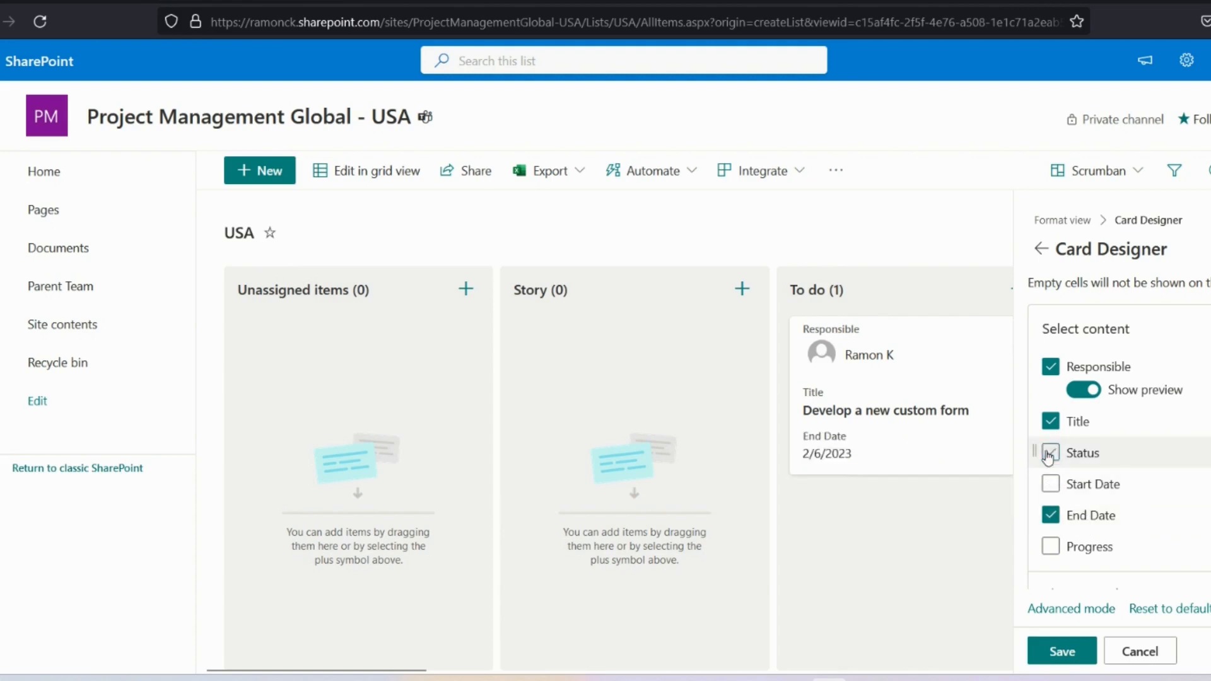
Step: Show Progress on the cards with Responsible placed below it as the last field, and save the card design
left_click_drag(1134, 373, 1105, 421)
left_click(1058, 487)
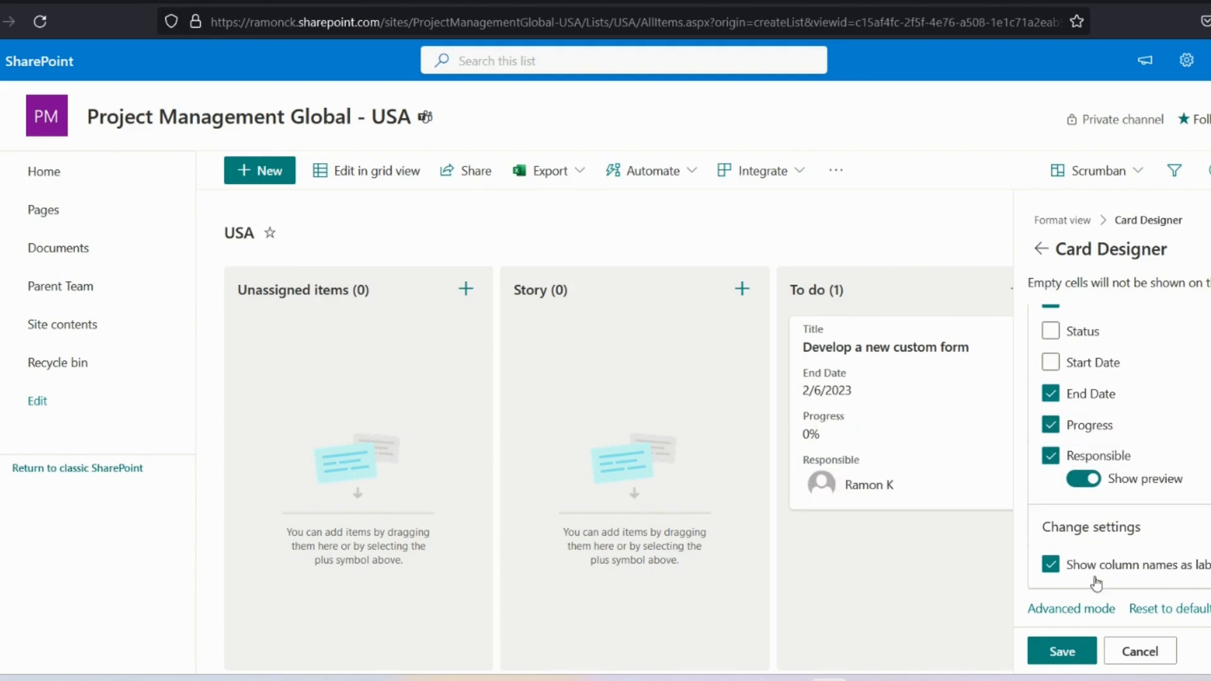
left_click(1063, 652)
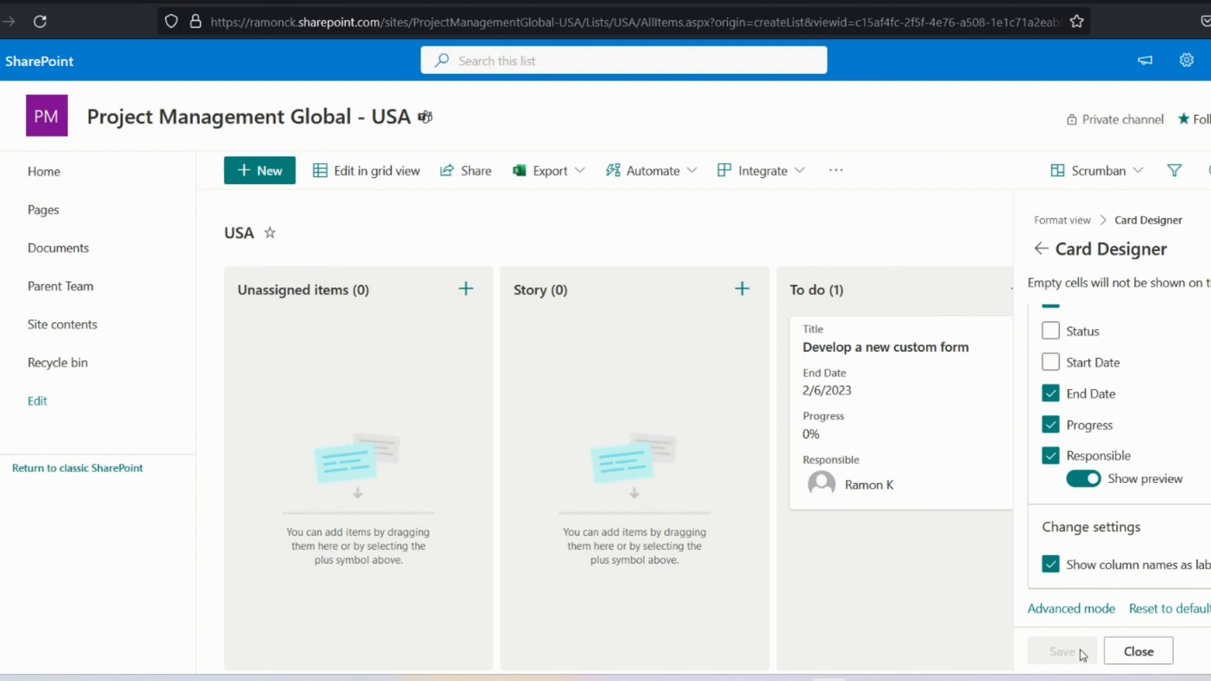
left_click(1155, 651)
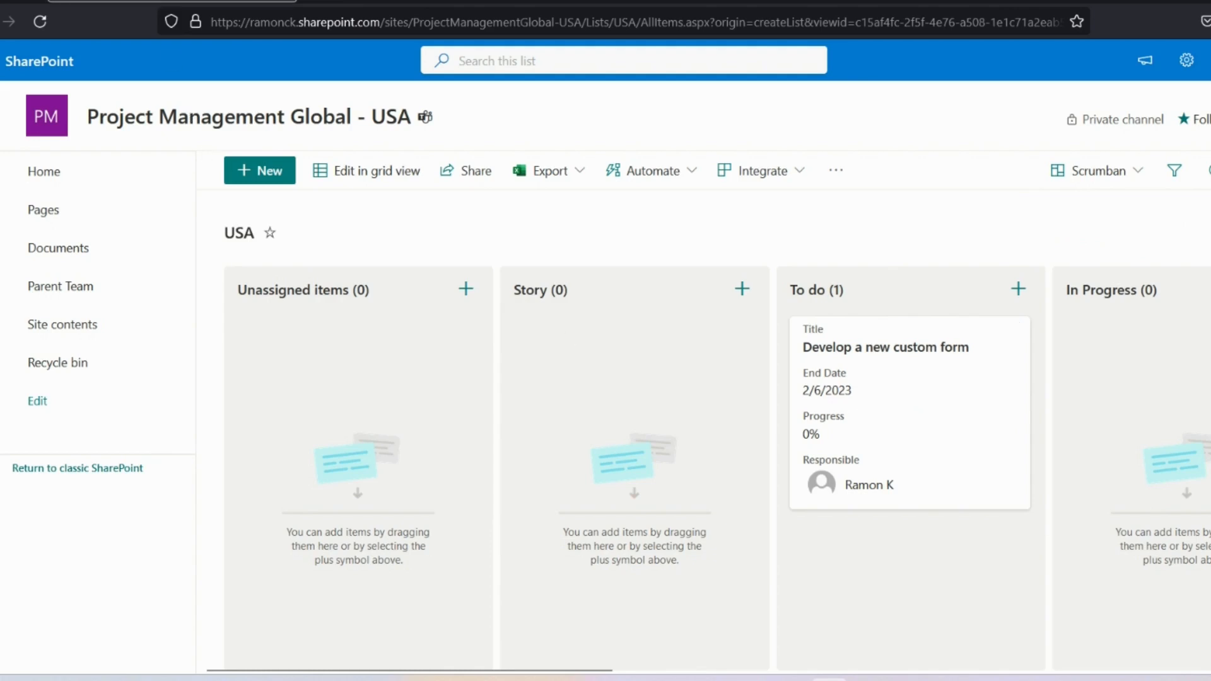
Step: Switch to Microsoft Teams and create a private channel named Canada in the Project Management Global team without adding members
left_click(76, 1)
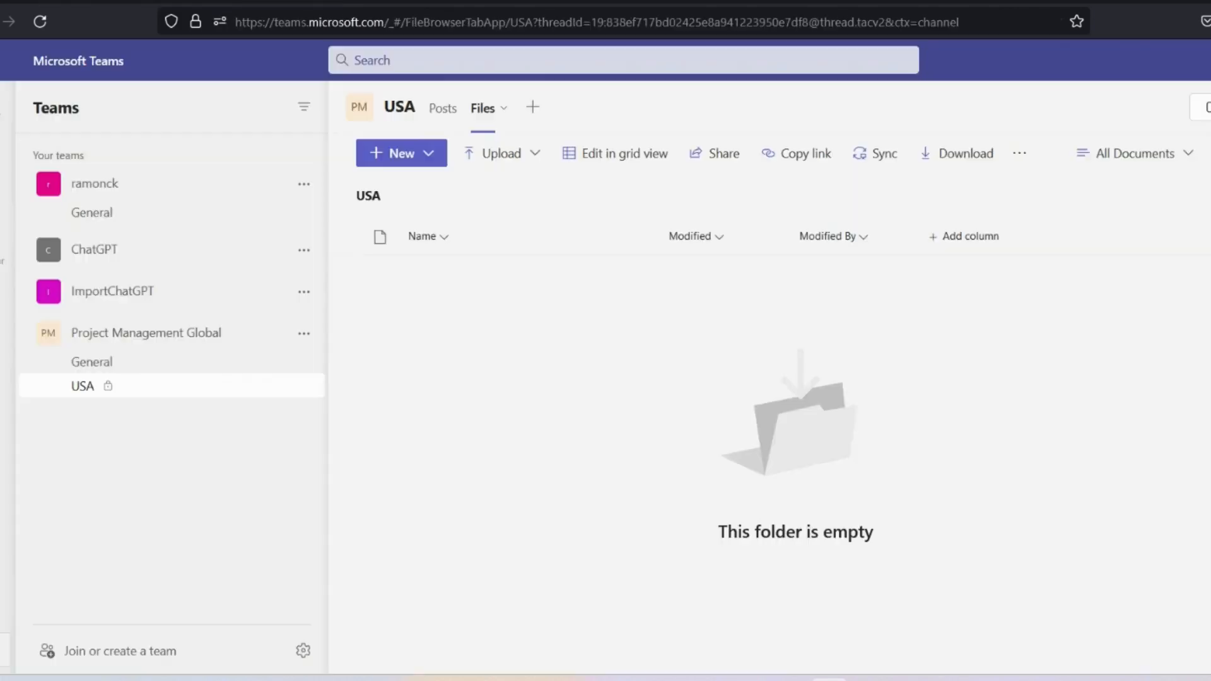
left_click(303, 337)
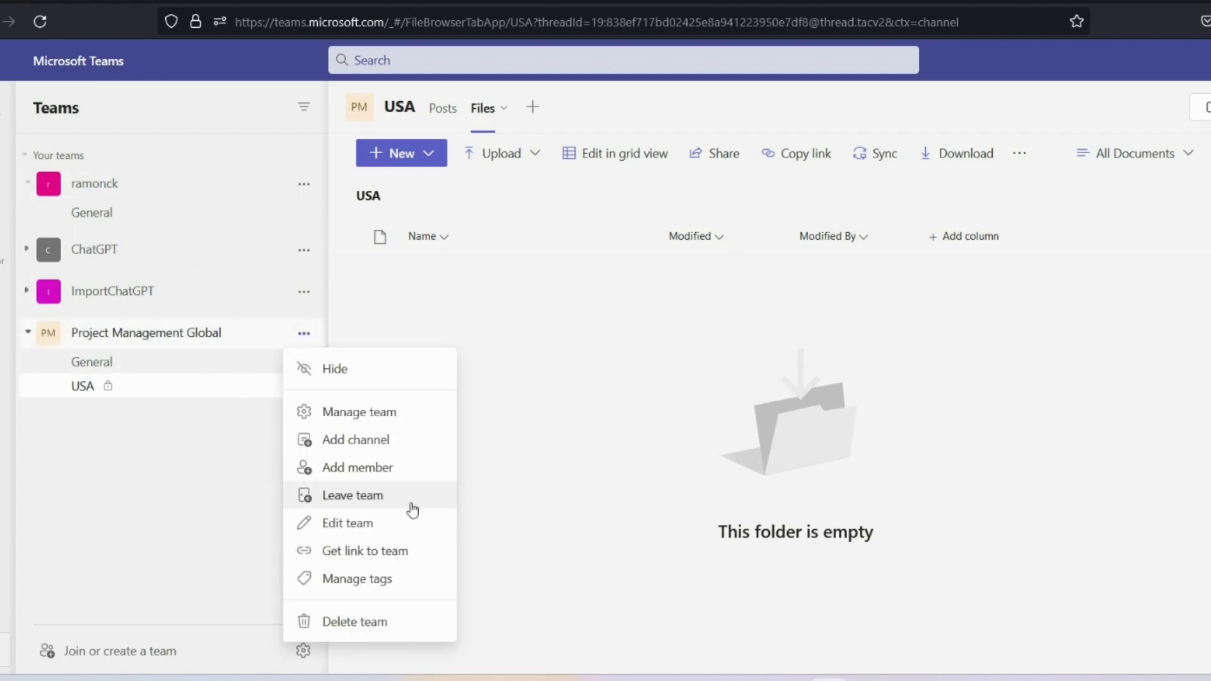
left_click(384, 440)
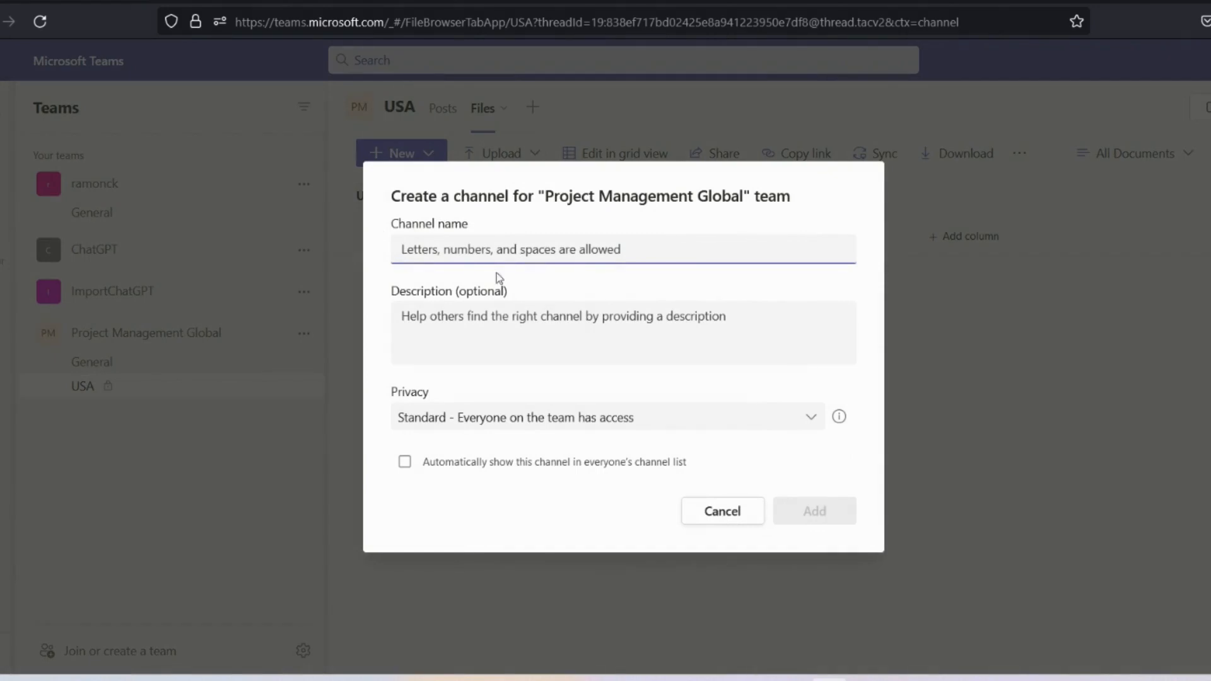
type("Canada")
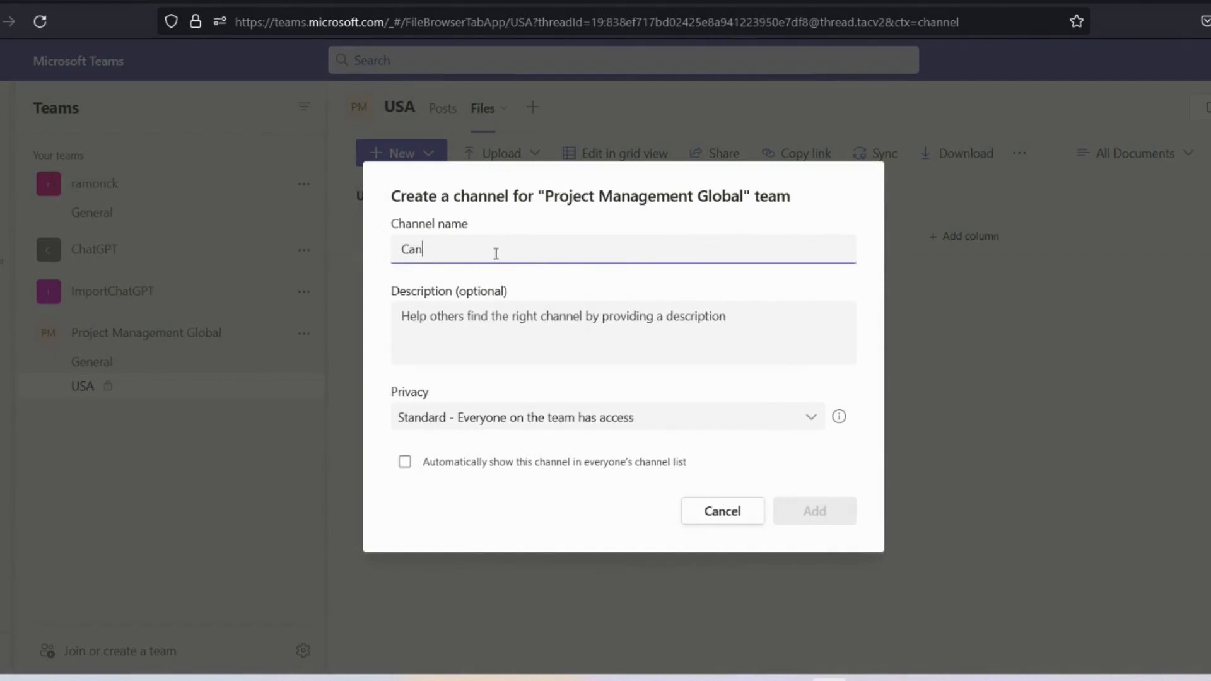
left_click(519, 419)
left_click(452, 338)
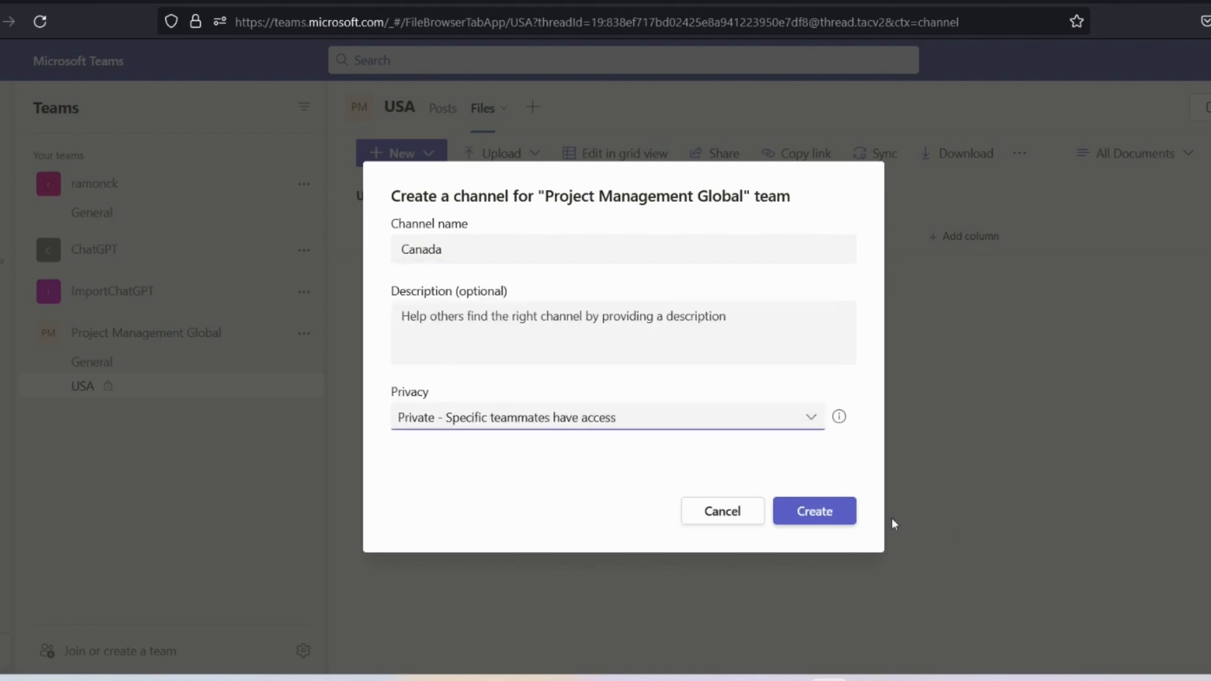
left_click(841, 516)
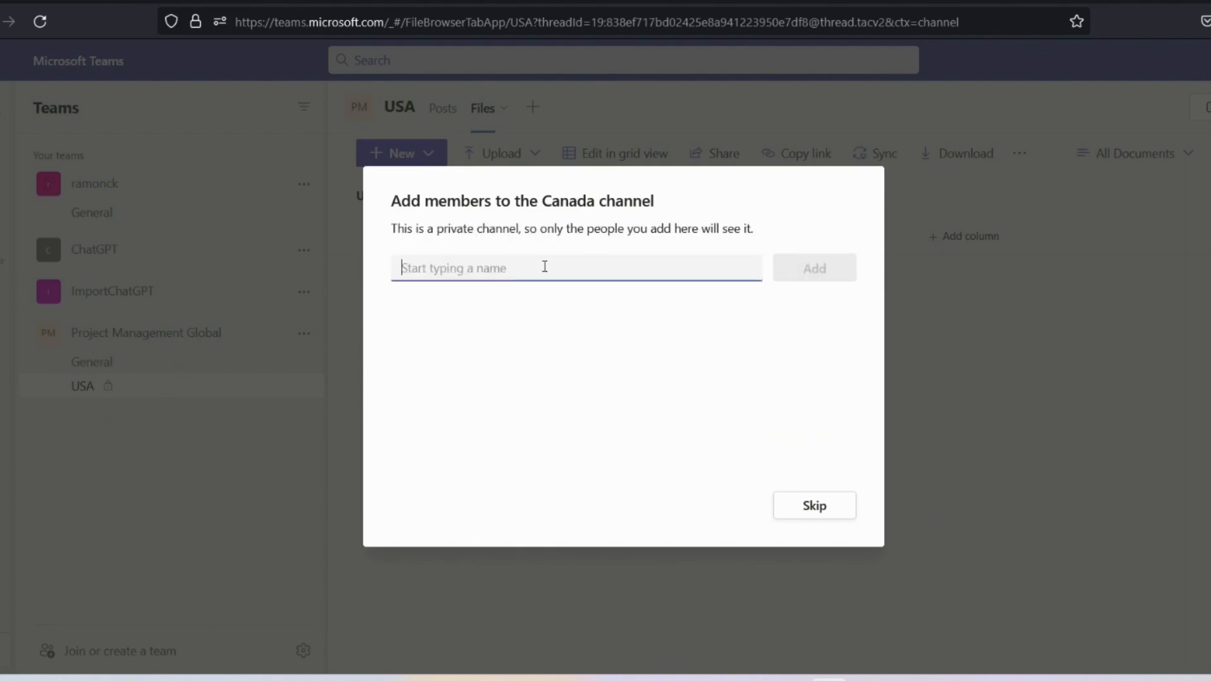
left_click(810, 518)
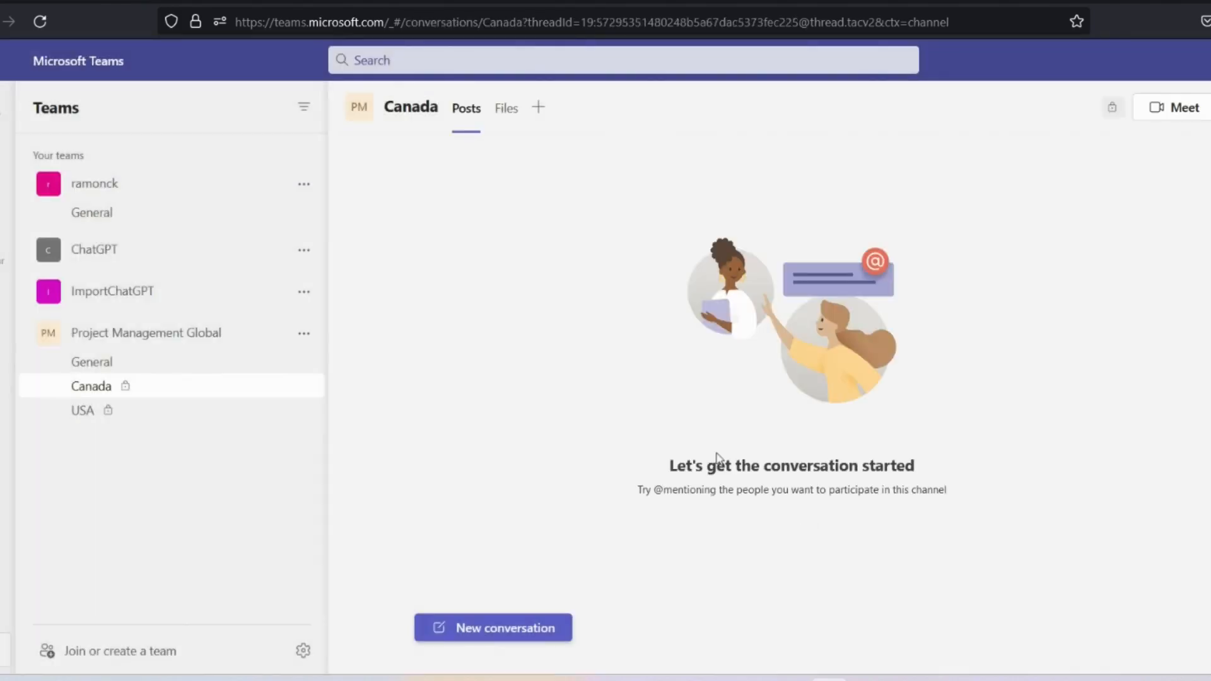
Step: Open the Canada channel's files in SharePoint and go to the site contents
left_click(510, 123)
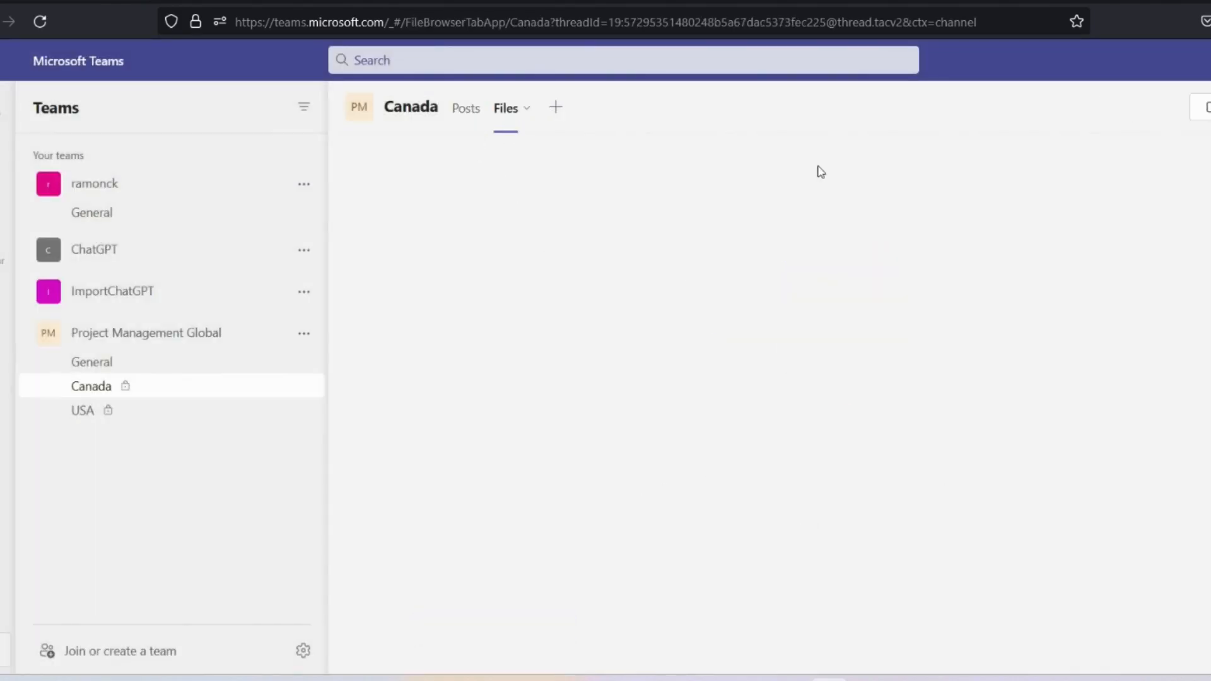
left_click(1020, 155)
left_click(1049, 221)
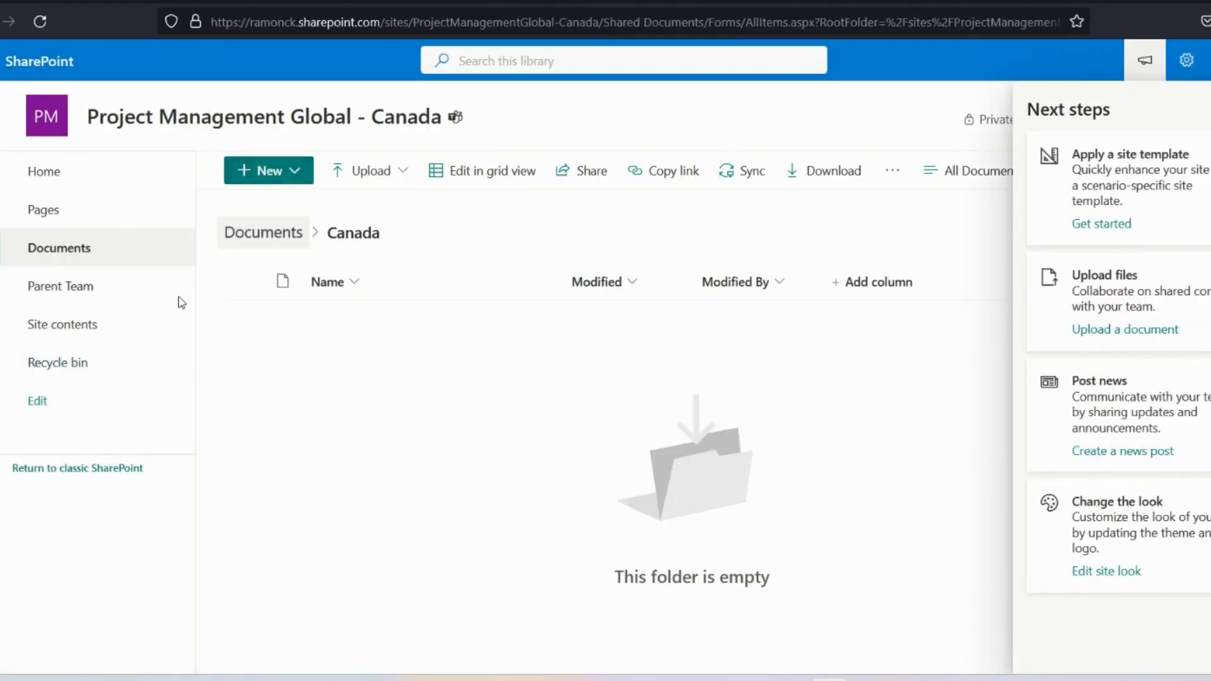
left_click(84, 329)
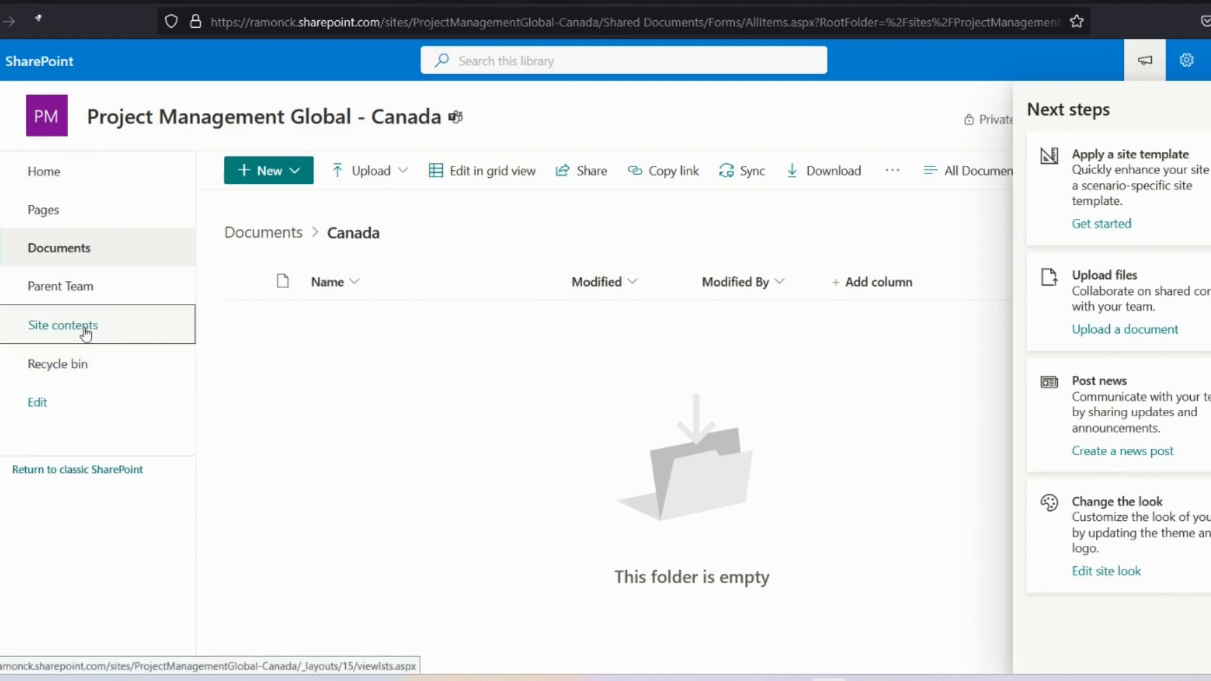
Step: Start a new list on the Canada site based on the existing USA list from the Project Management Global - USA site
left_click(281, 180)
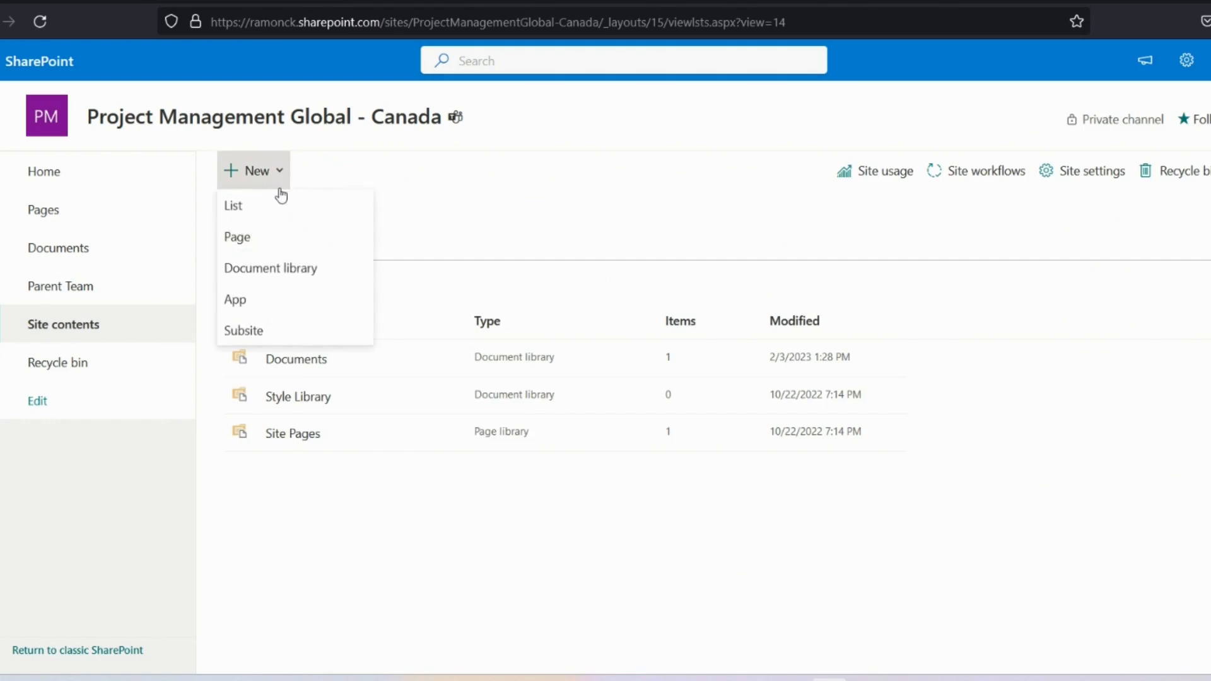
left_click(273, 217)
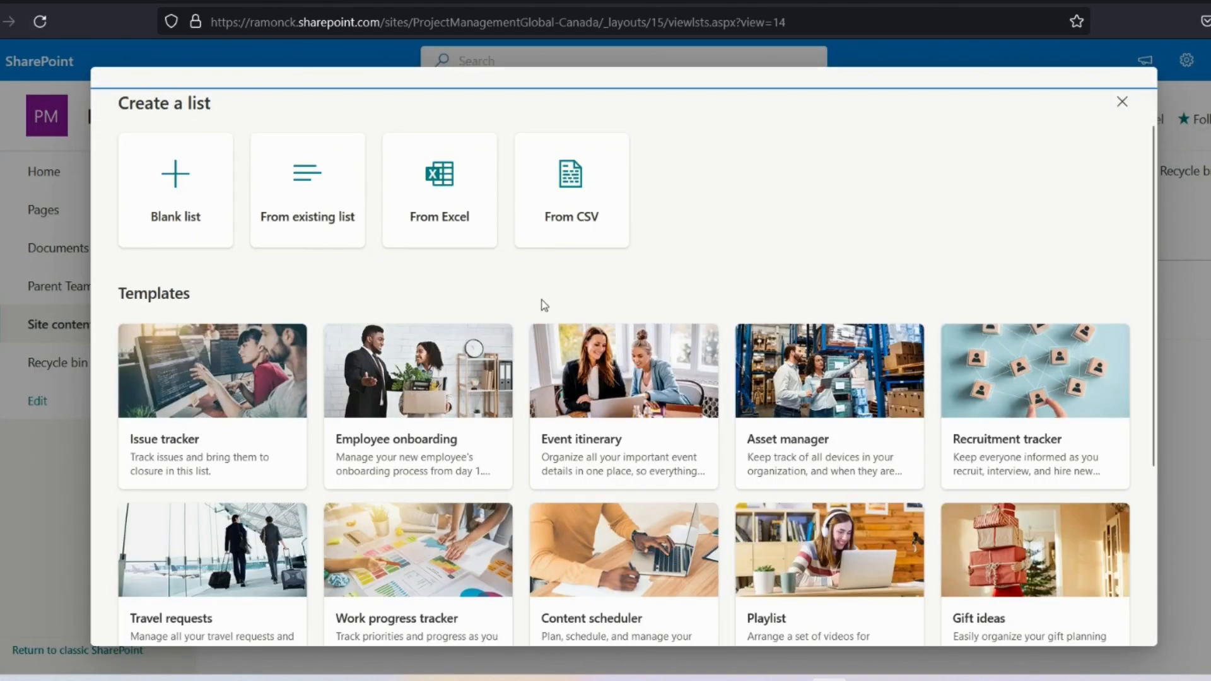
left_click(341, 215)
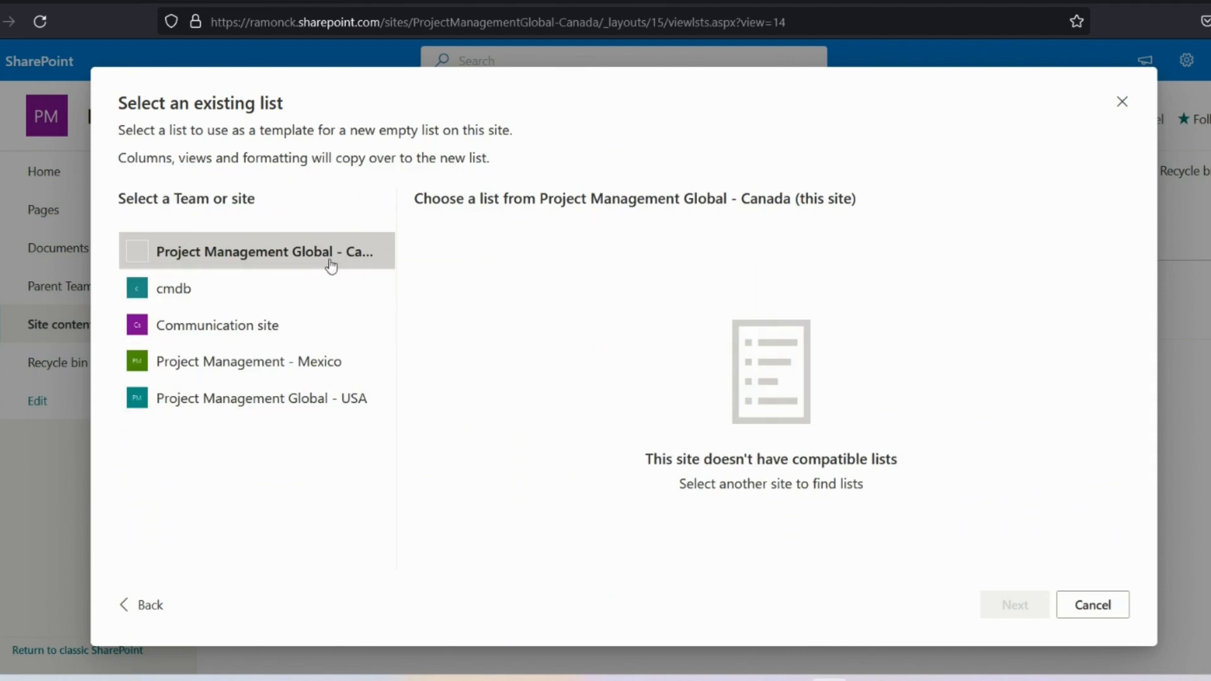
left_click(290, 407)
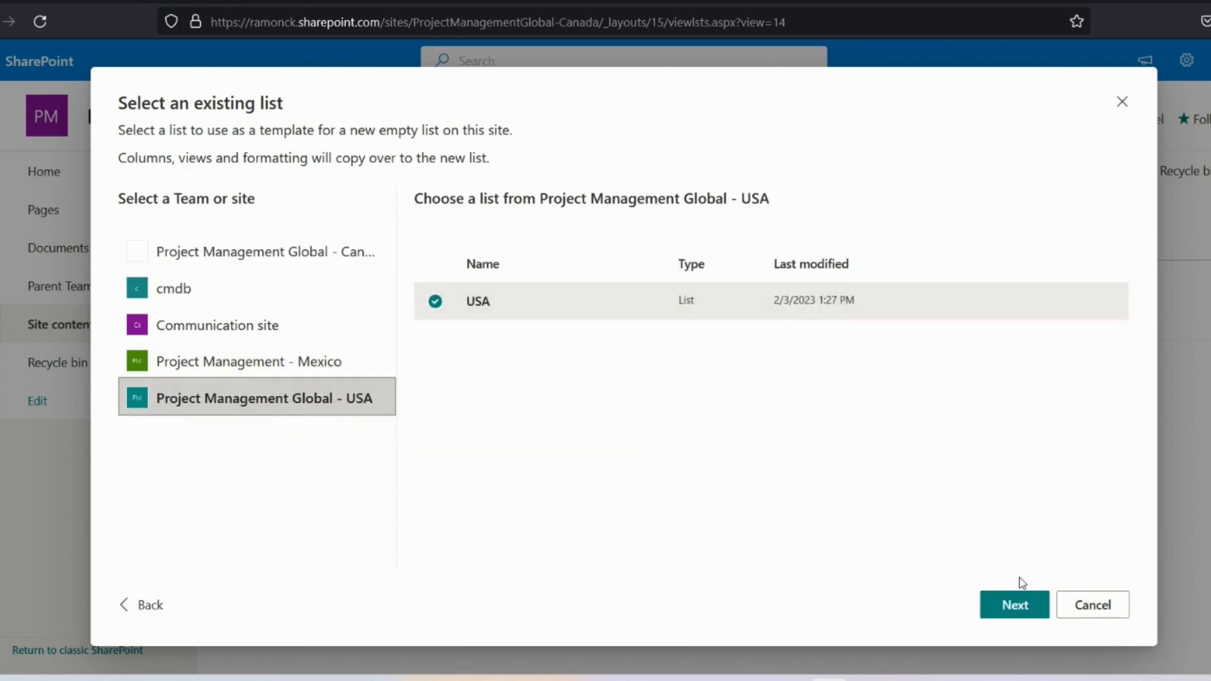
left_click(1016, 605)
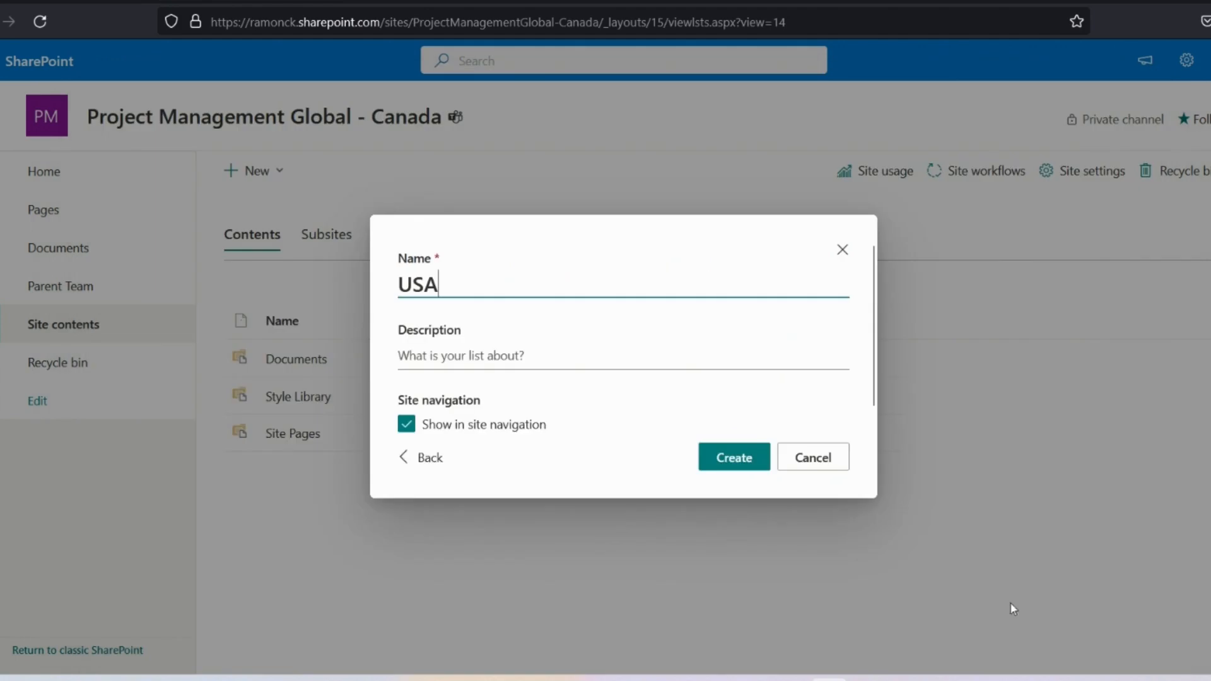
Step: Name the new list Canada, exclude it from the site navigation, and create it
key("ctrl+a")
type("Canada")
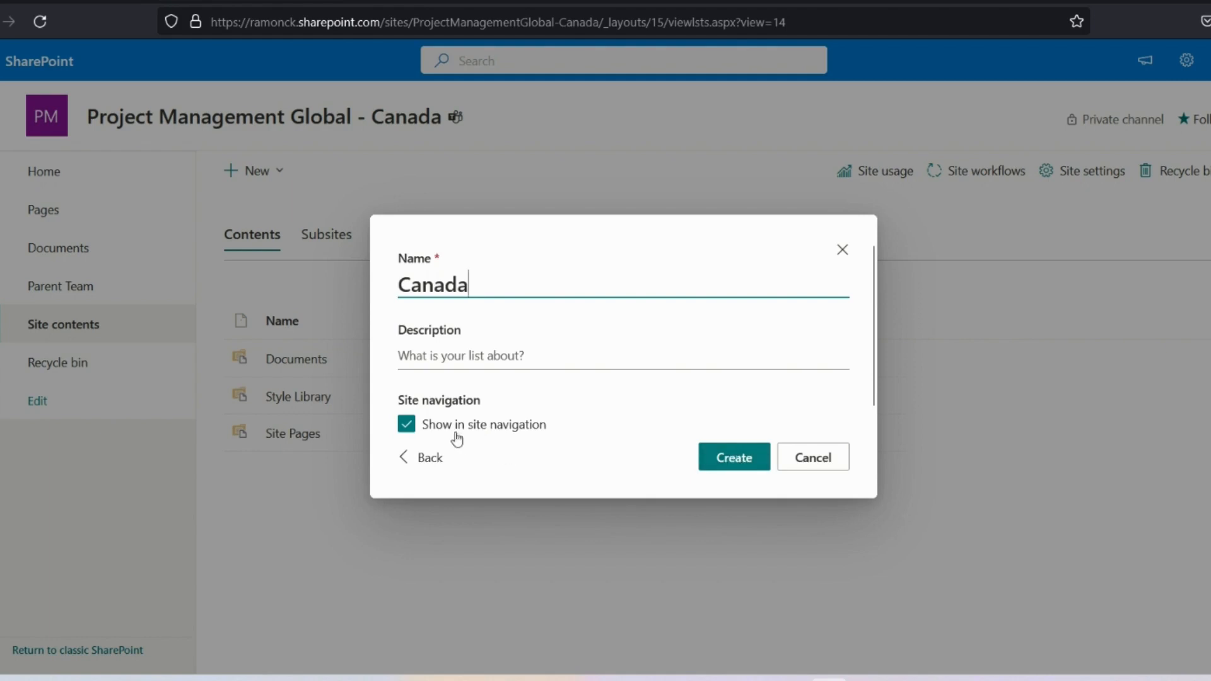
left_click(408, 427)
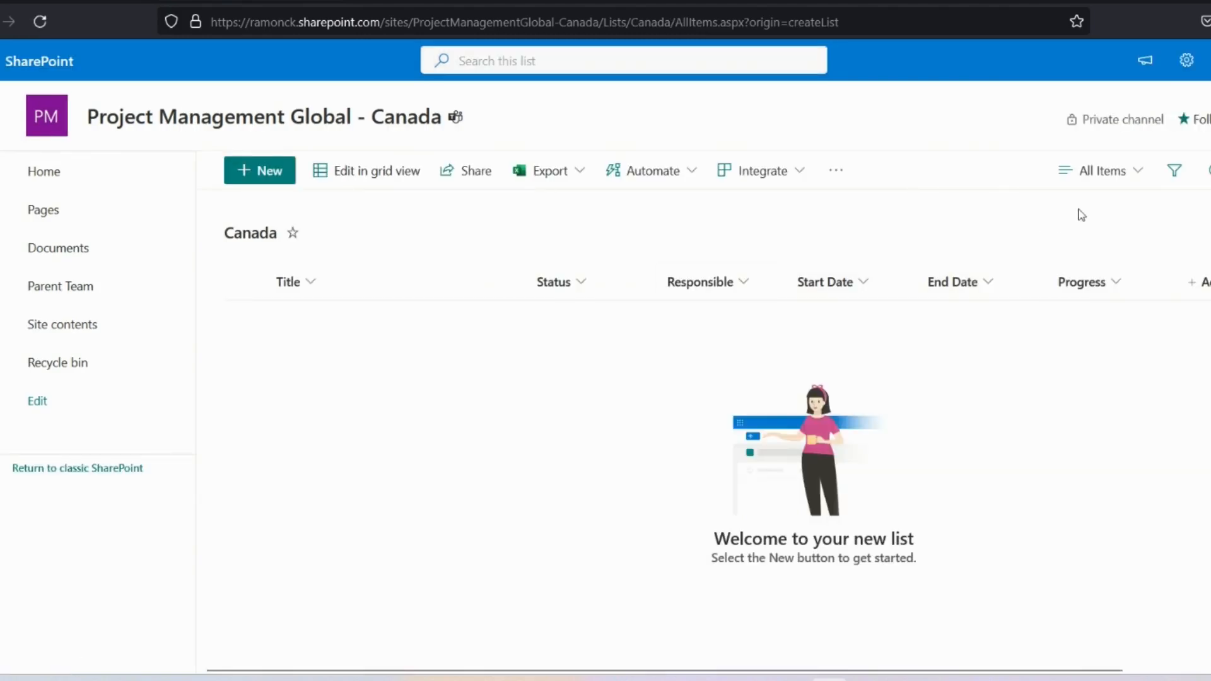
Step: Make the Scrumban board the default view of the Canada list, and do the same for the USA list
left_click(1101, 179)
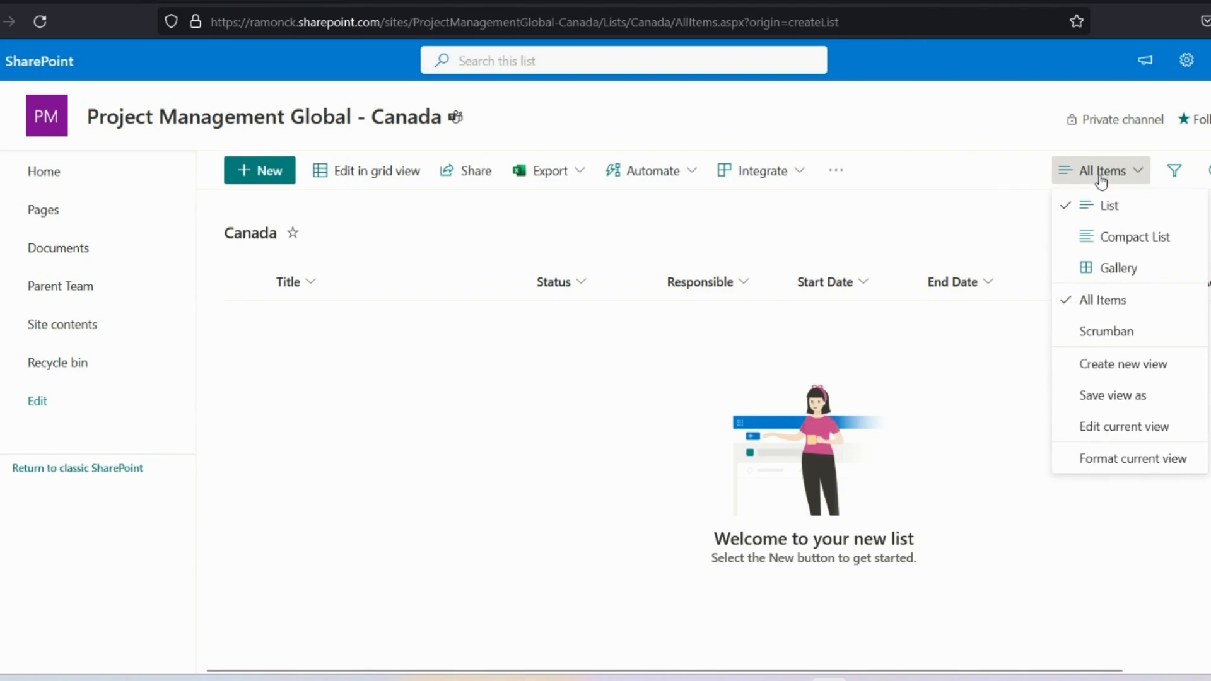
left_click(1132, 342)
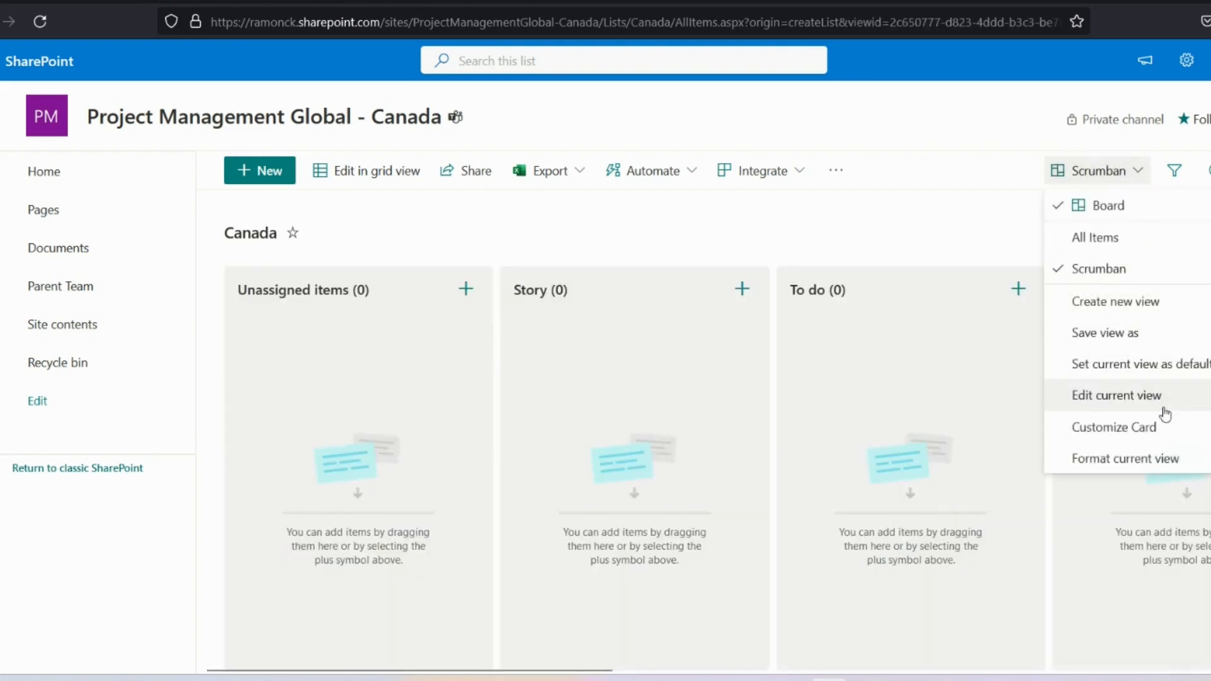
left_click(1143, 371)
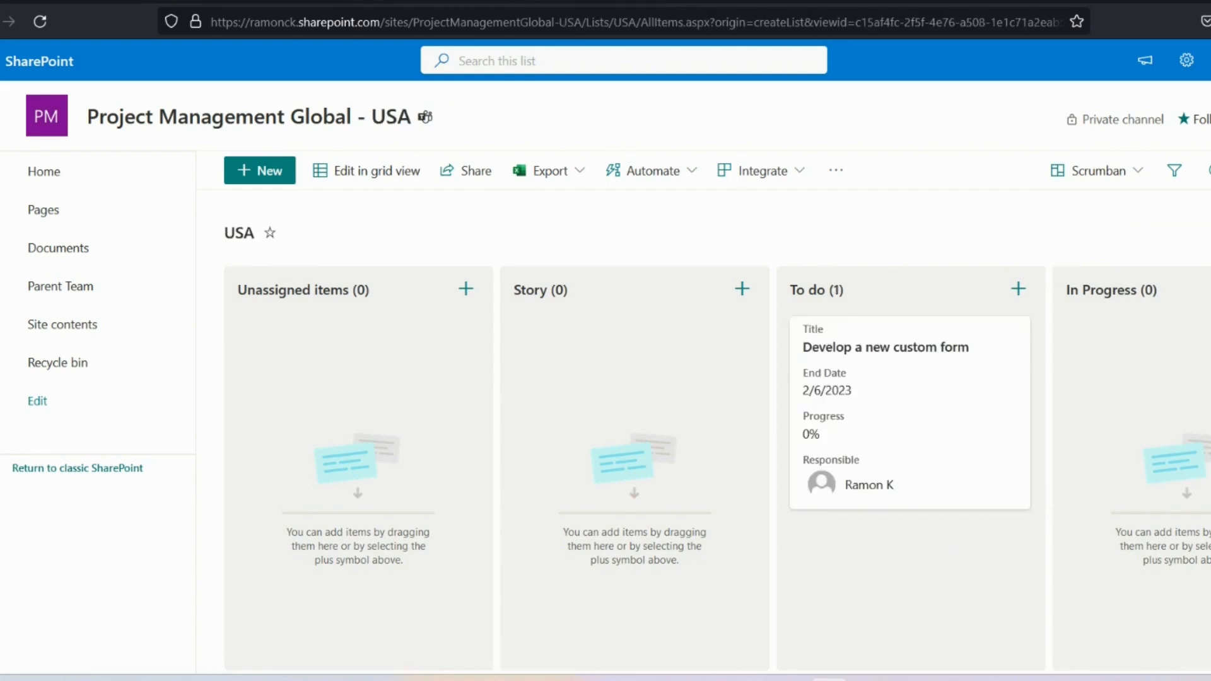
left_click(1113, 181)
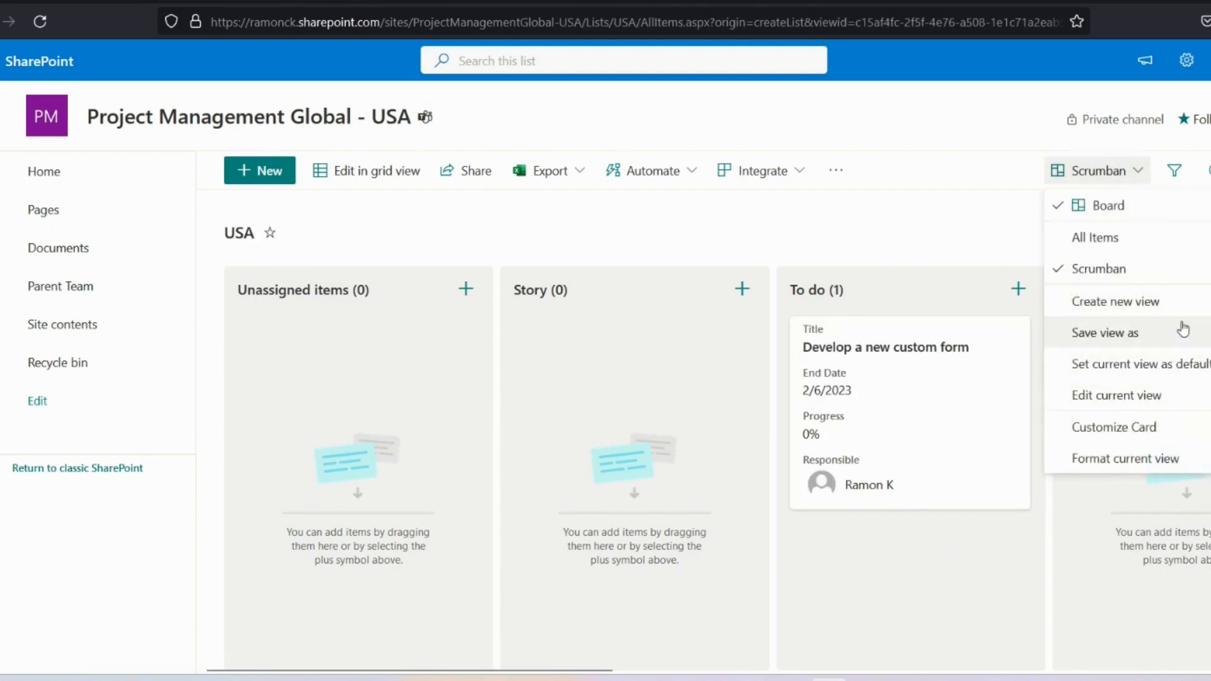
left_click(1171, 368)
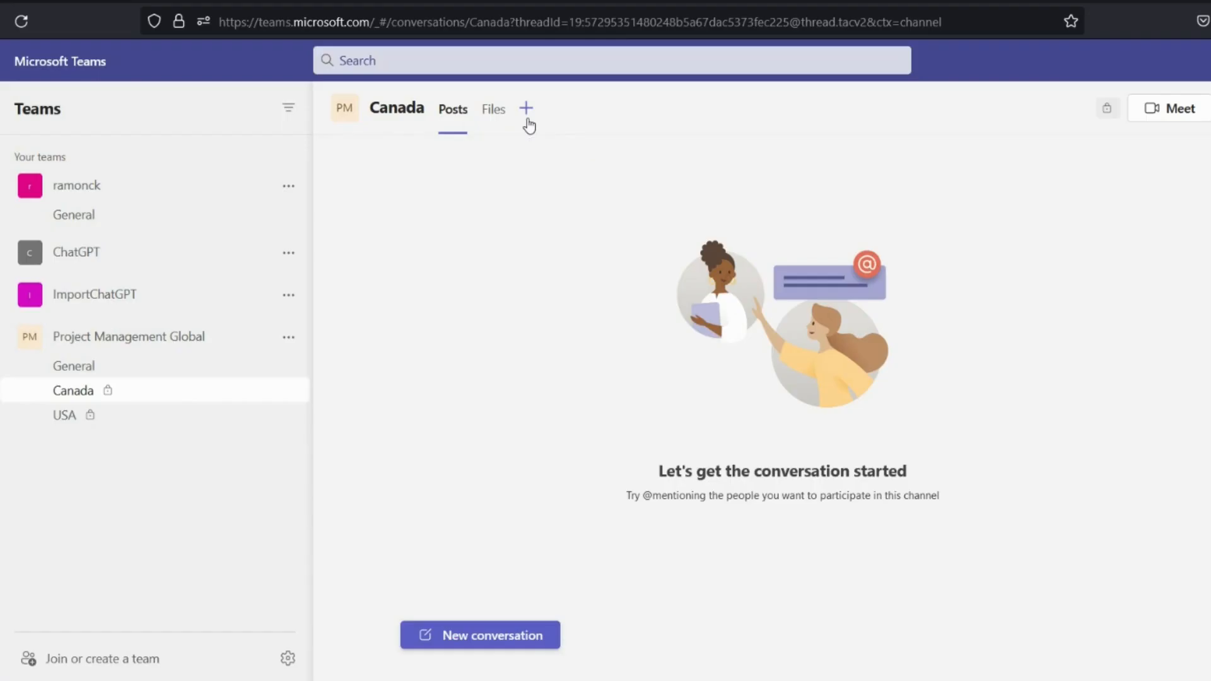
Step: Switch to Microsoft Teams and add a Lists tab showing the existing Canada list to the Canada channel
left_click(528, 122)
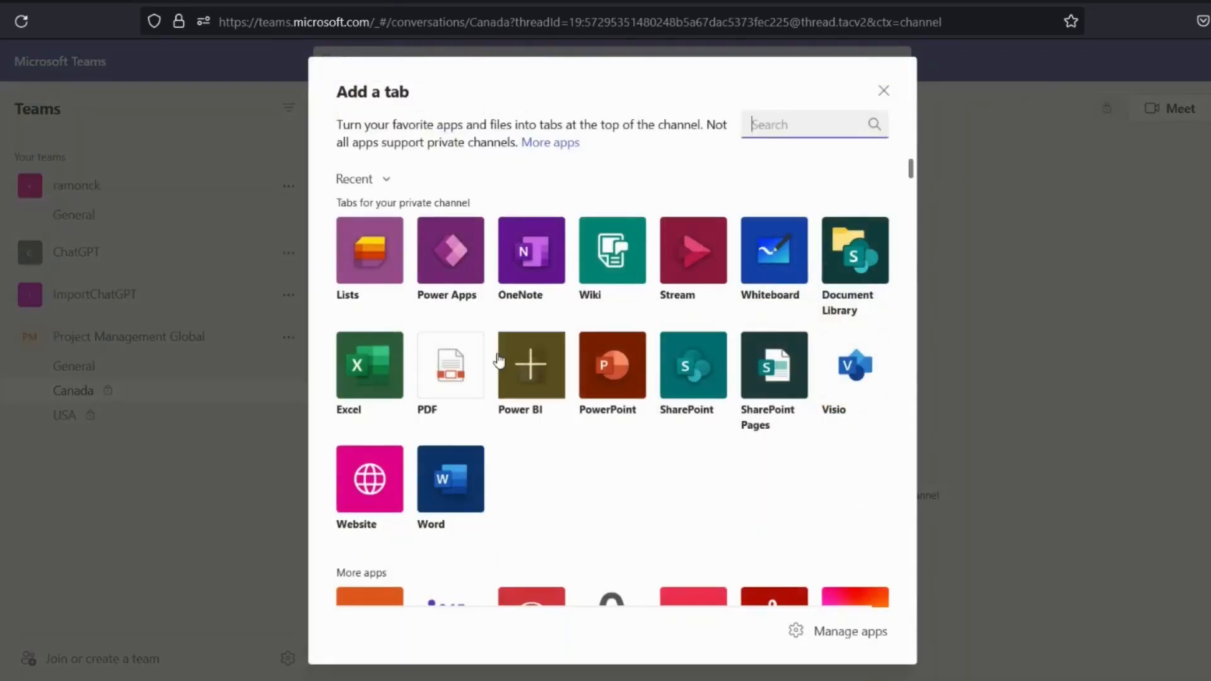
left_click(369, 251)
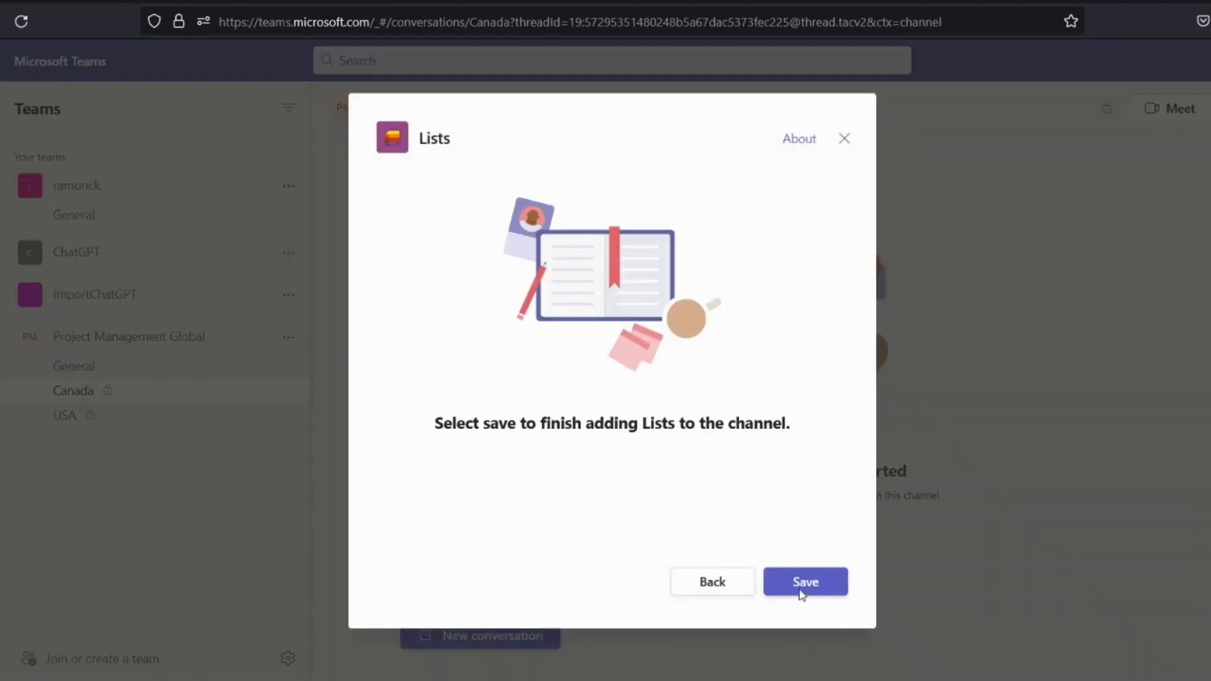
left_click(803, 592)
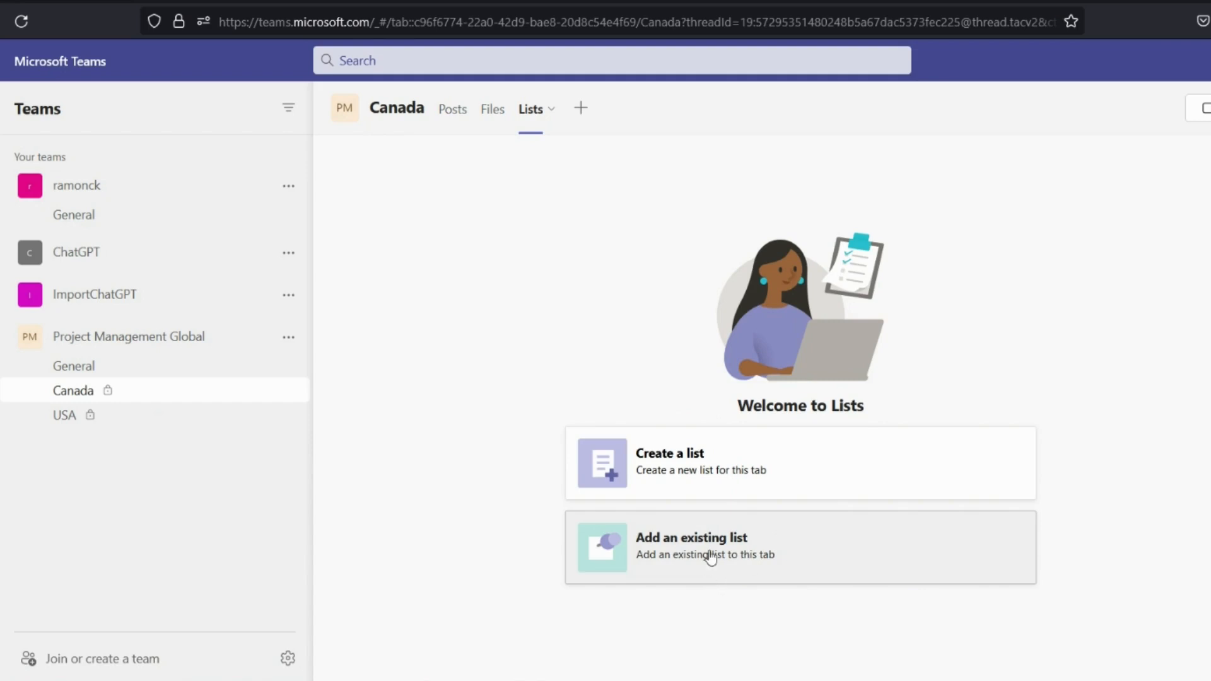
left_click(711, 558)
left_click(554, 483)
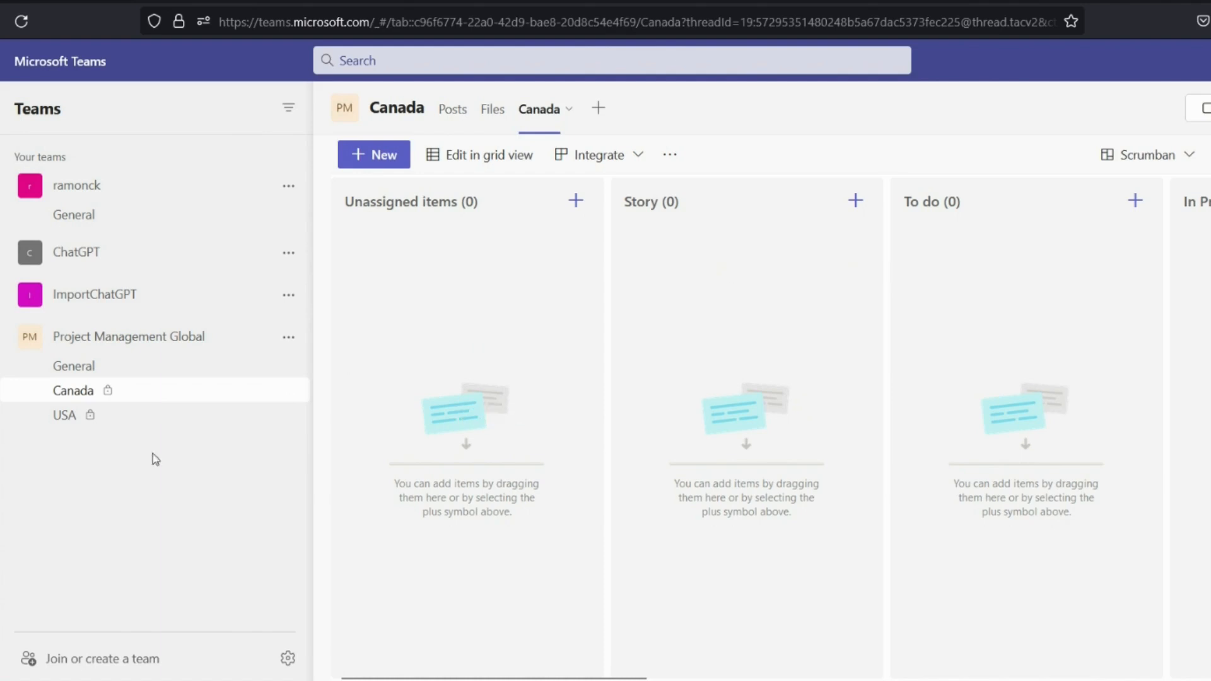
Step: Add a Lists tab showing the existing USA list to the USA channel
left_click(114, 416)
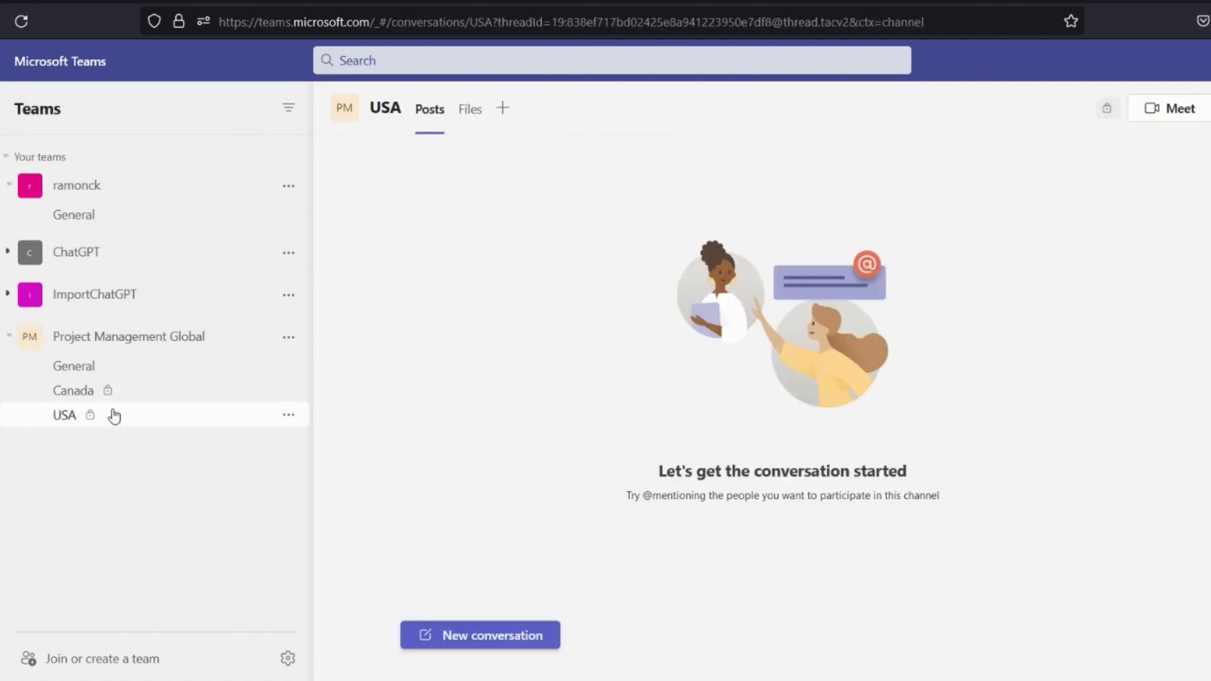
left_click(504, 111)
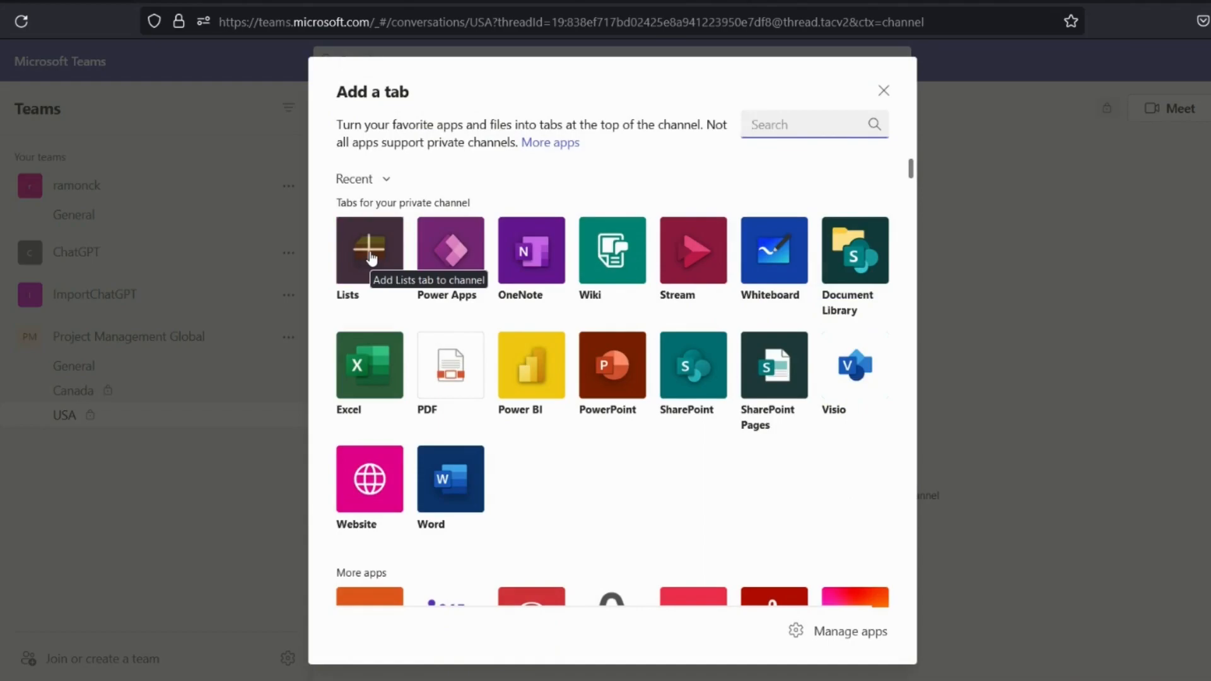
left_click(371, 258)
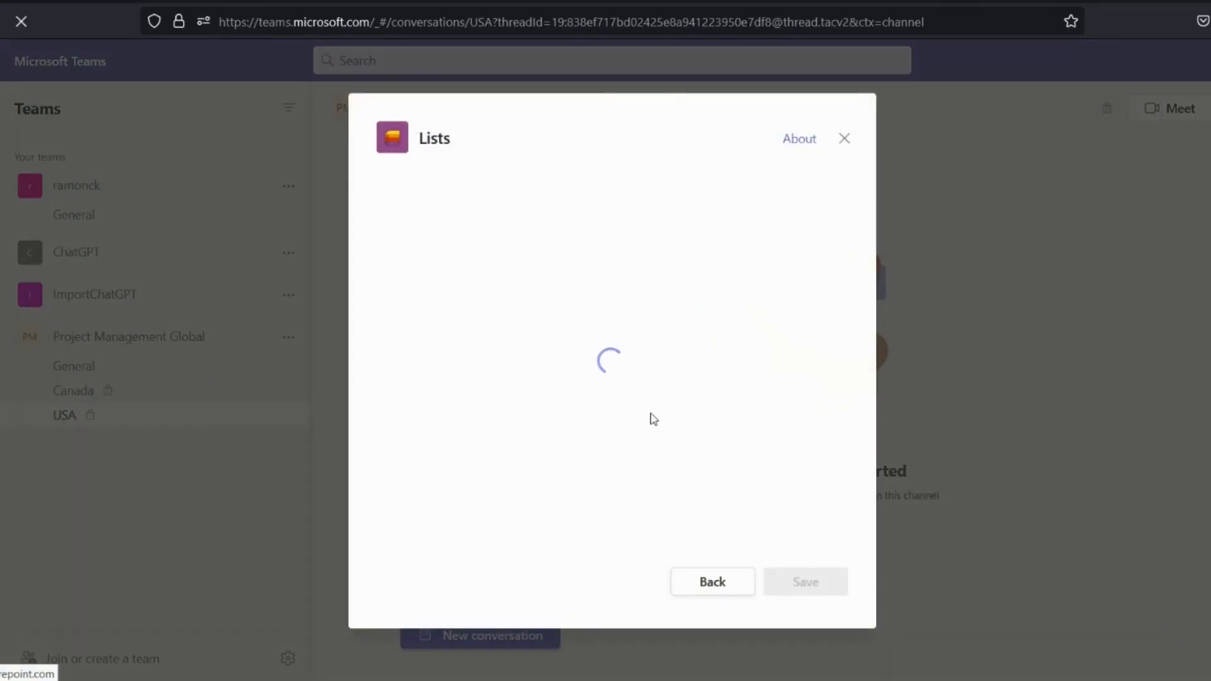
left_click(817, 591)
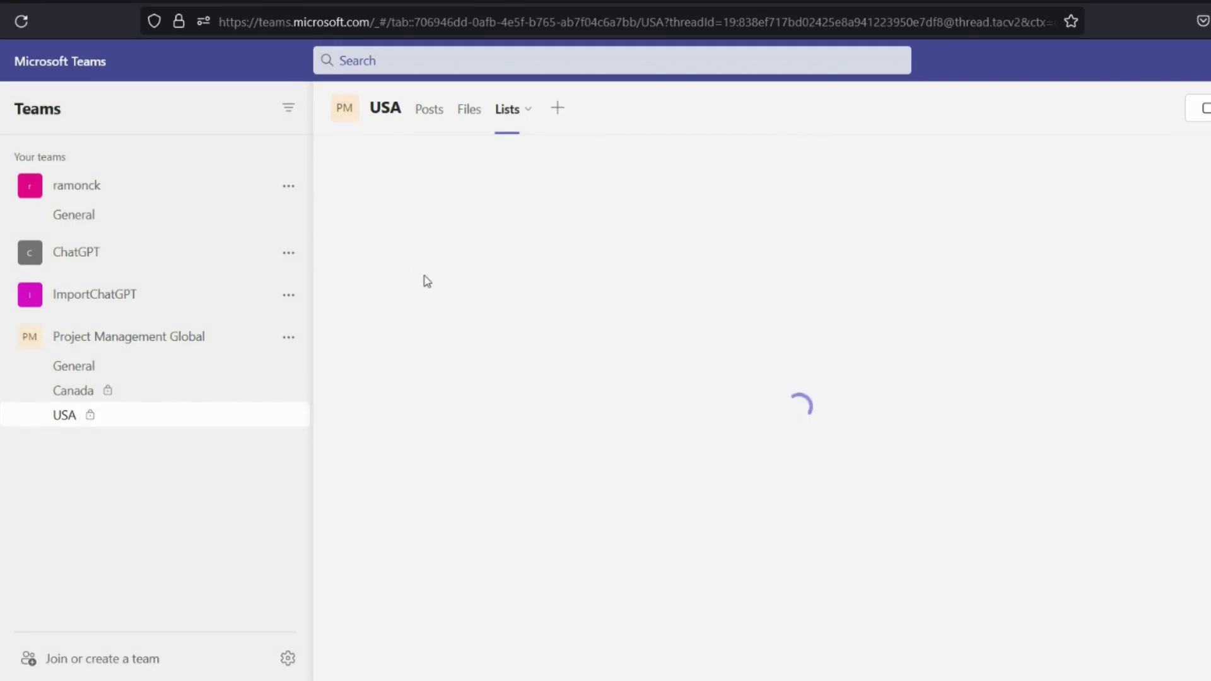
left_click(695, 574)
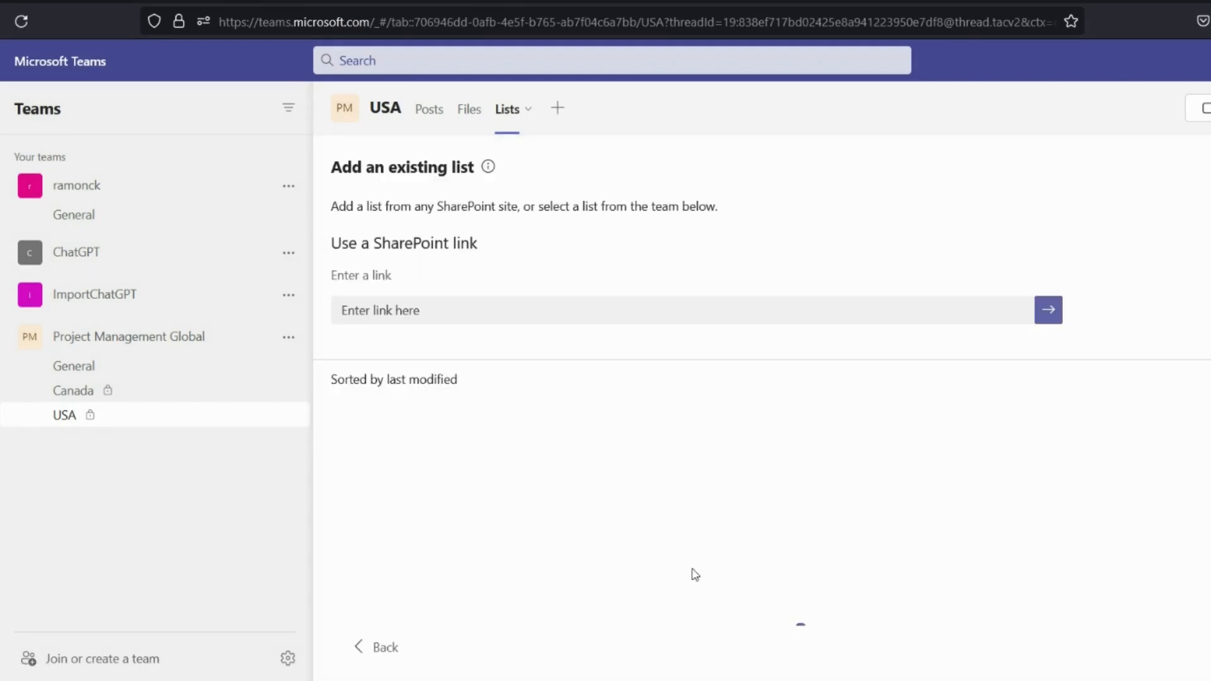
left_click(442, 487)
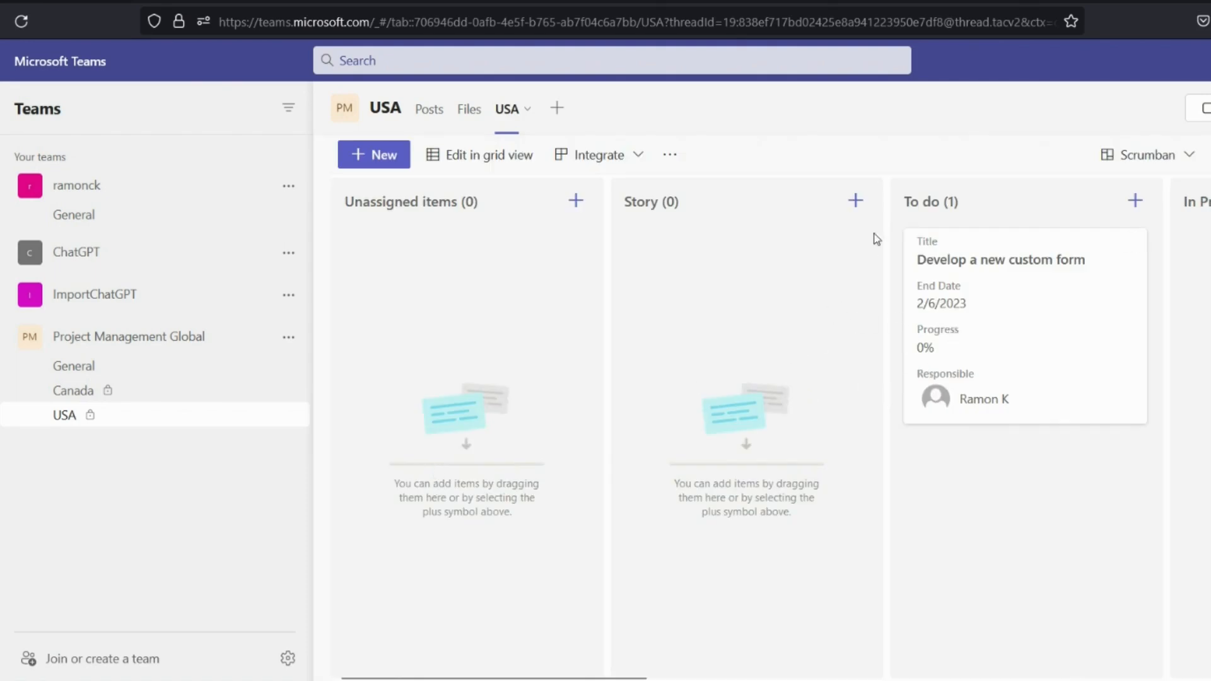
Step: Add a To do item titled "Add new integration to SAP" with a responsible person and Progress 0, and save it
left_click(1135, 205)
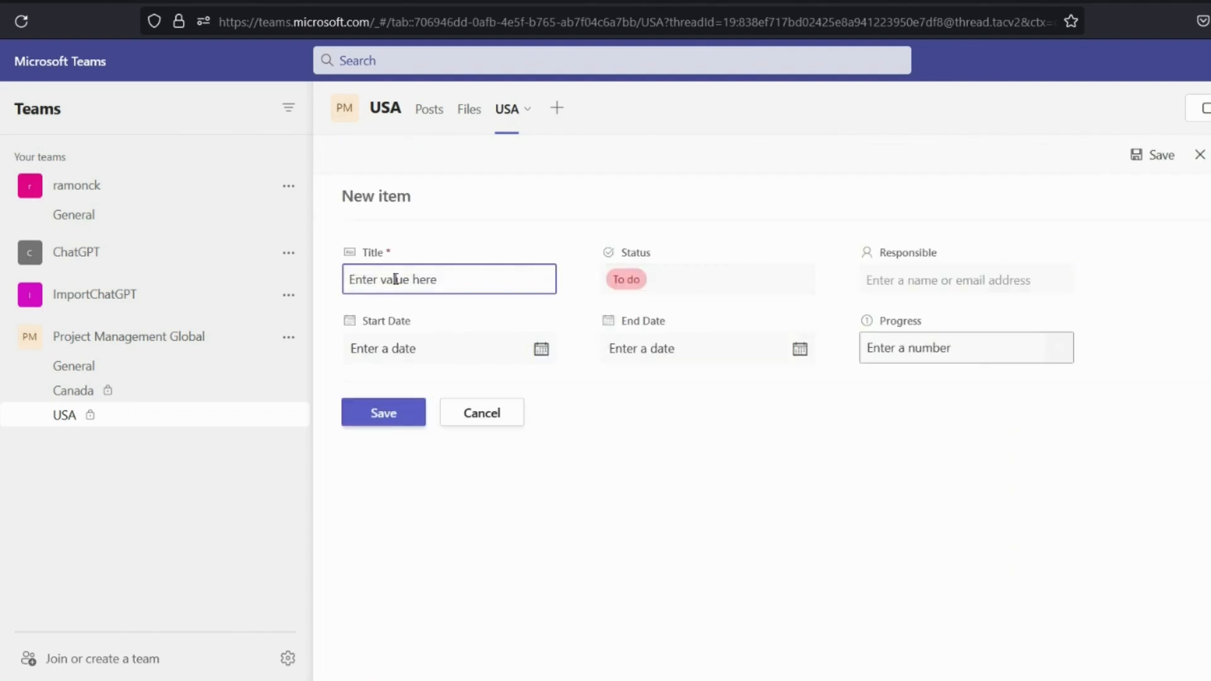
type("Add new integration to SAP")
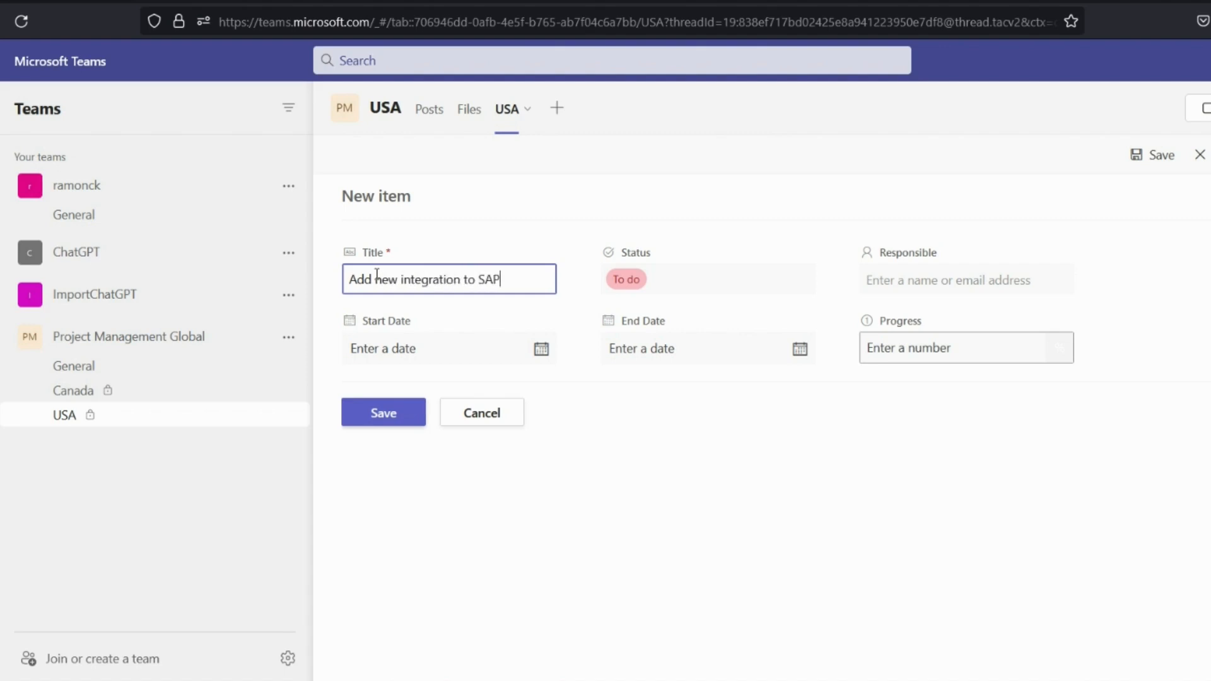
left_click(952, 280)
type("ramon")
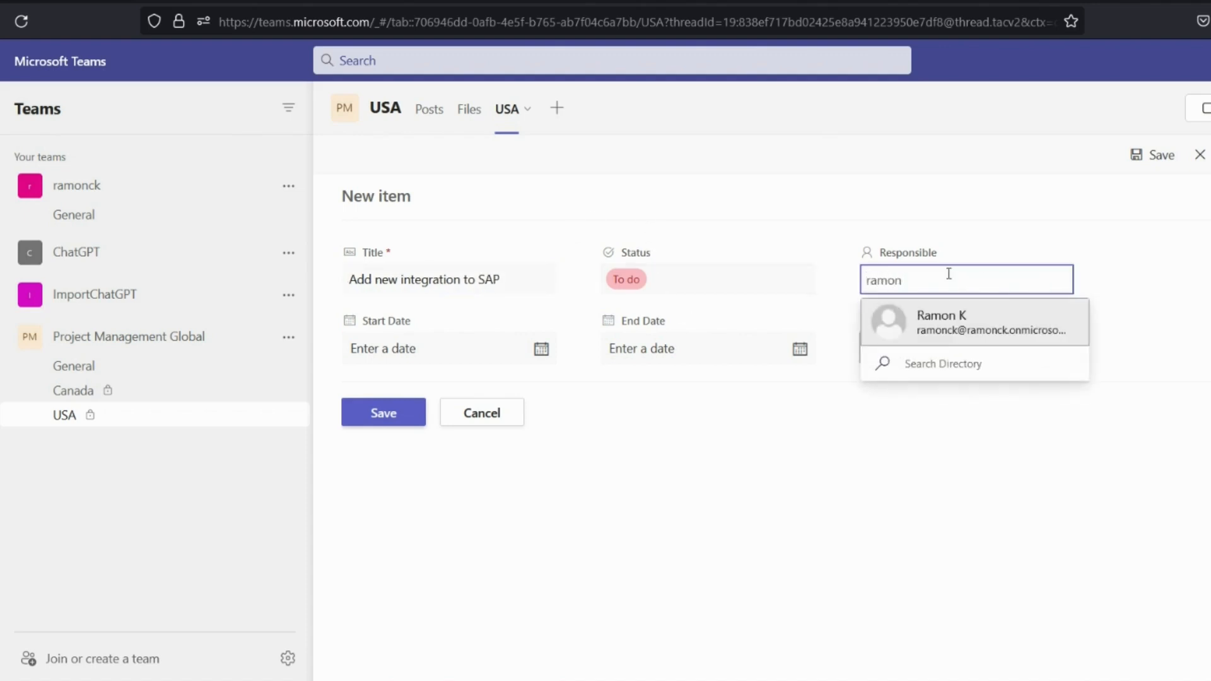
left_click(953, 326)
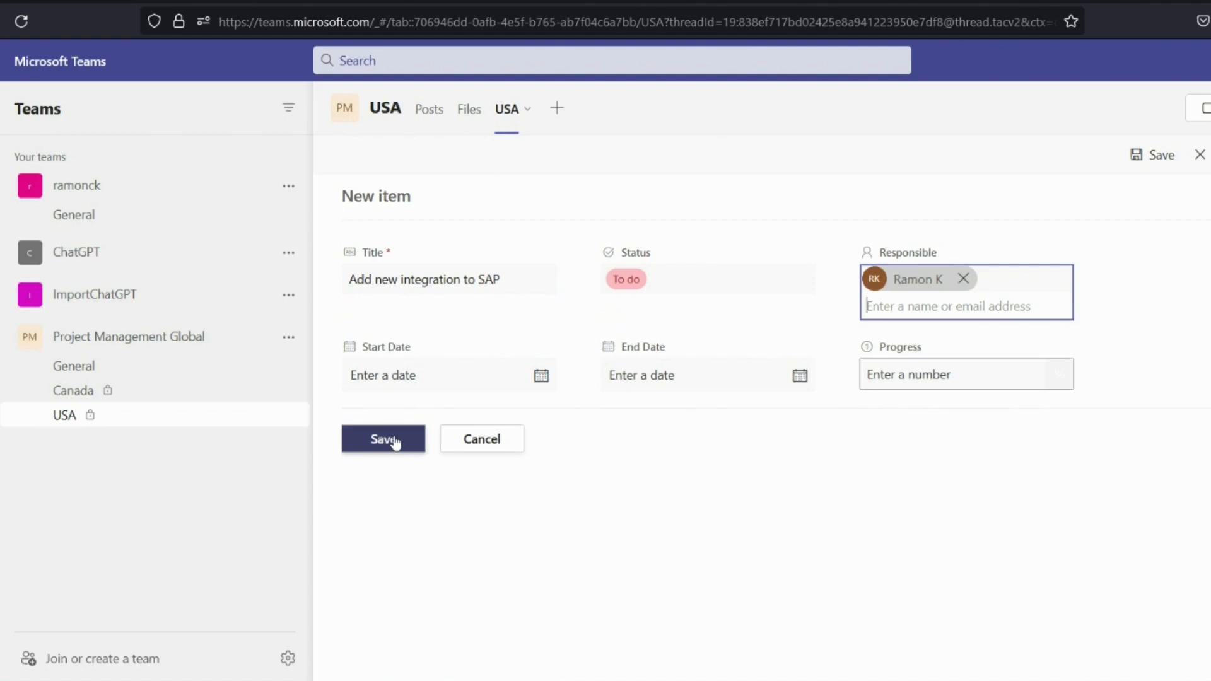
left_click(979, 377)
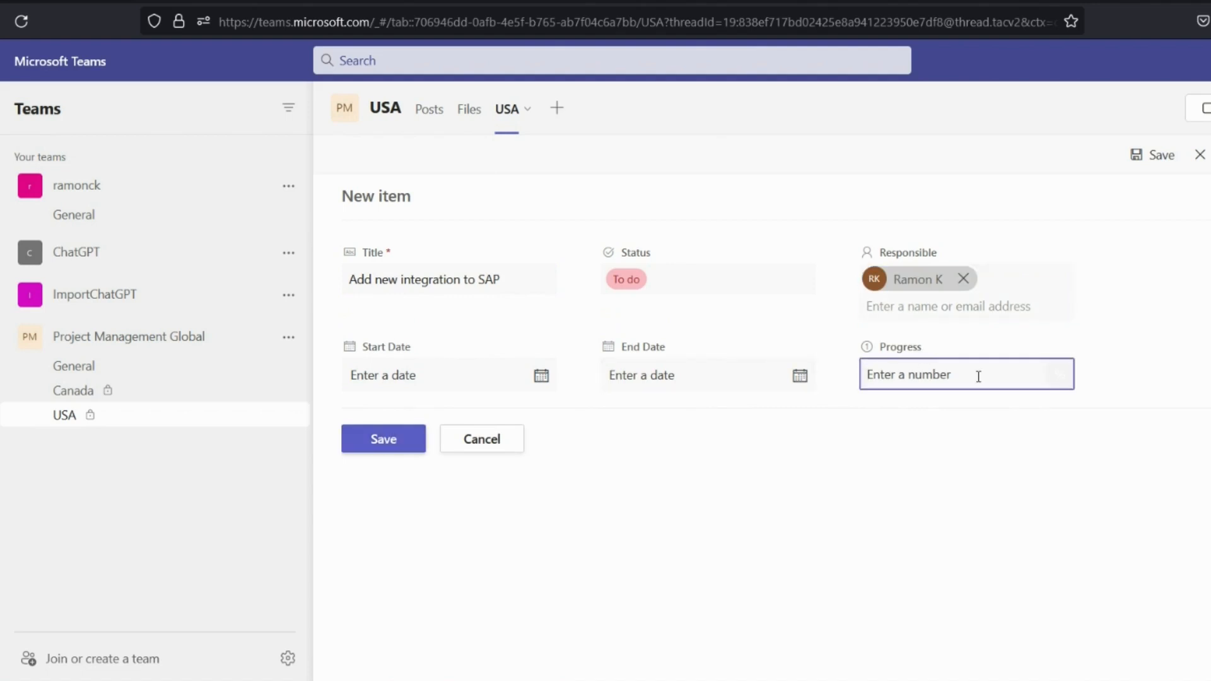
type("0")
left_click(384, 438)
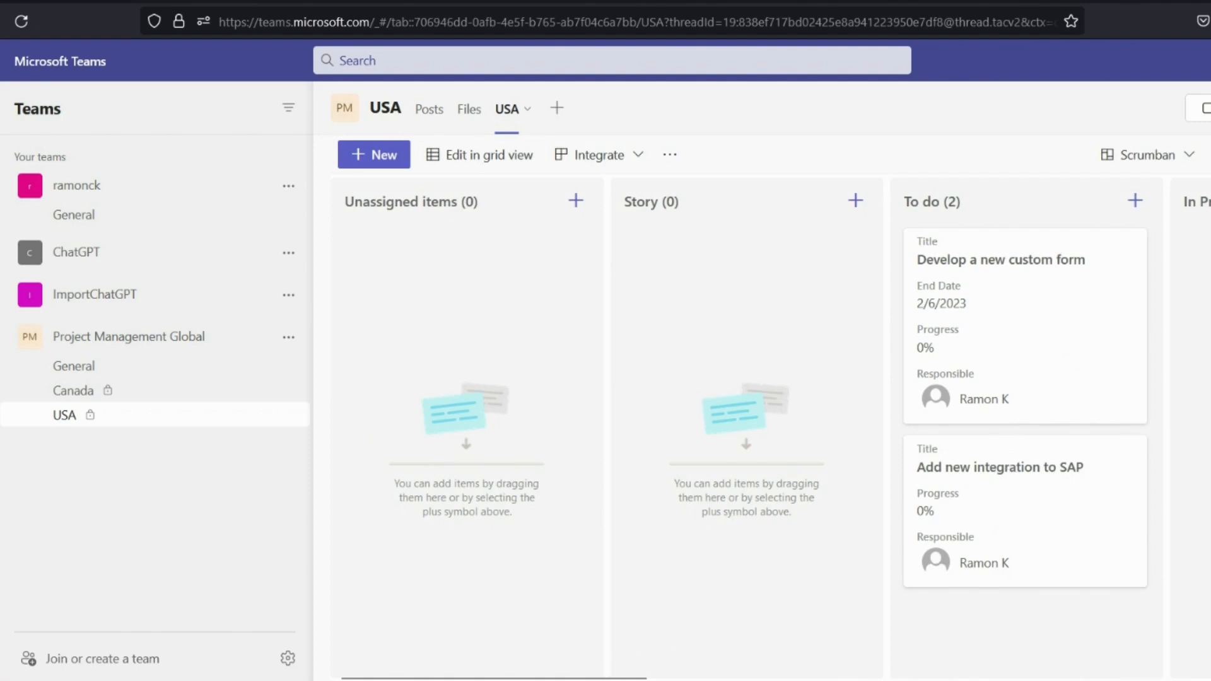
Step: Move the "Add new integration to SAP" card from To do to In Progress
scroll(574, 656, "right", 5)
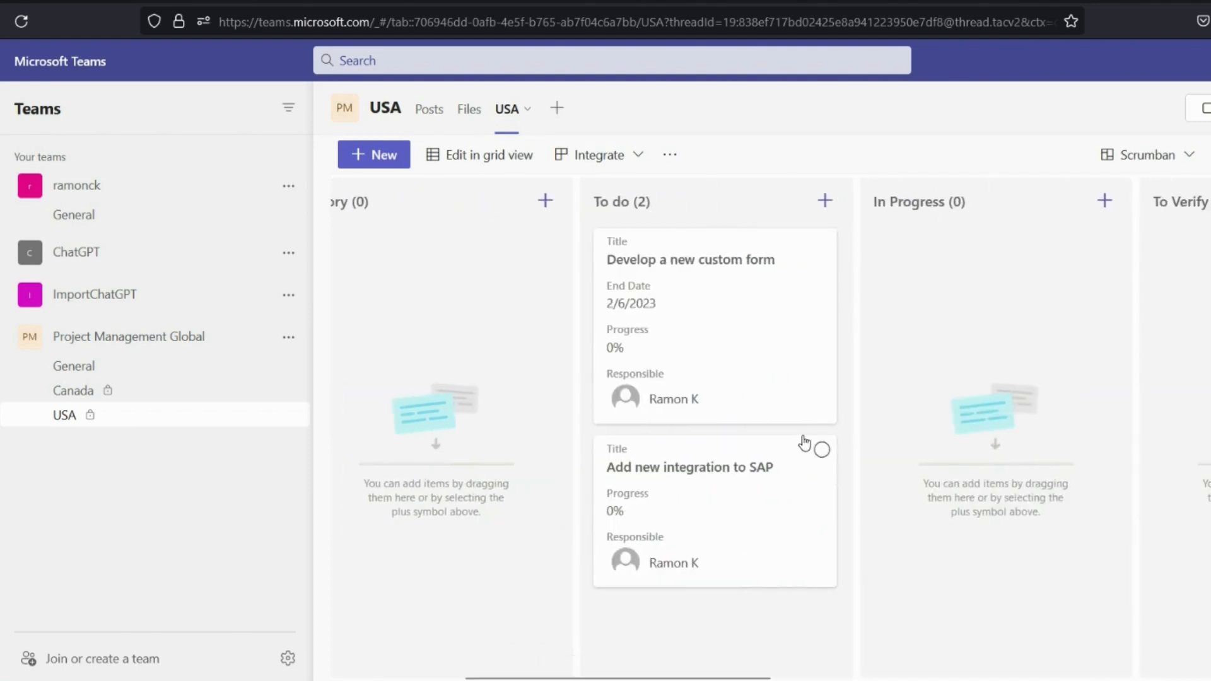
left_click_drag(748, 465, 1111, 144)
left_click_drag(1051, 246, 1052, 250)
left_click_drag(711, 462, 946, 330)
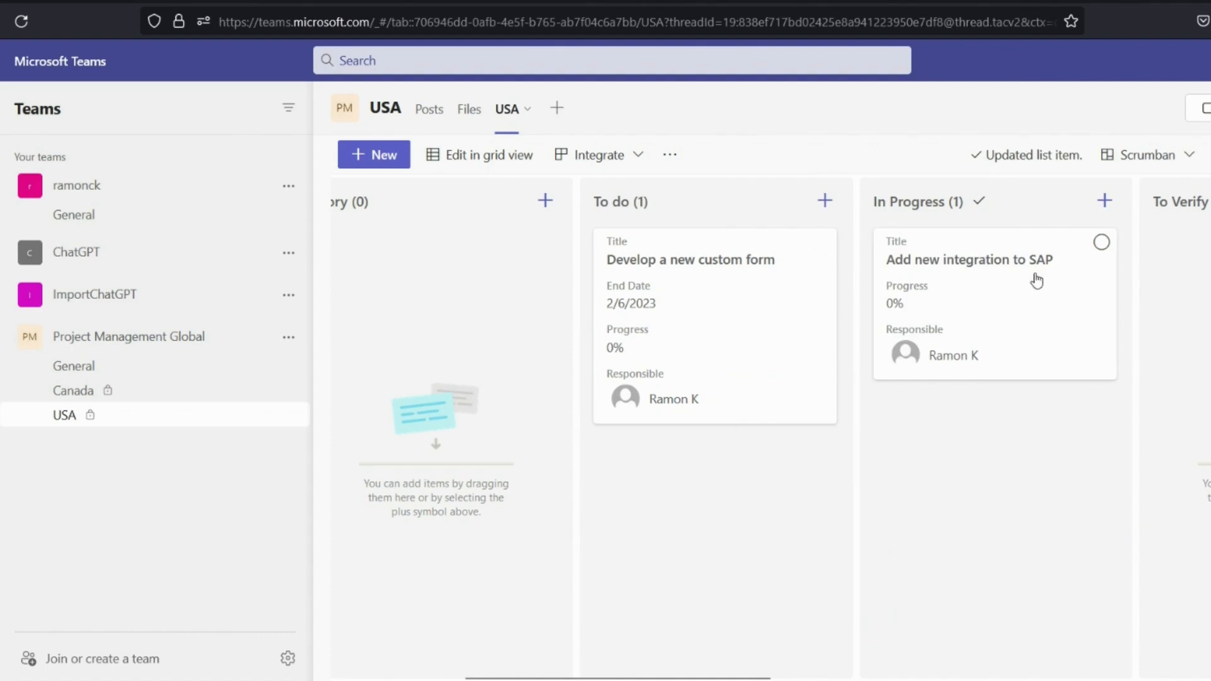
Step: Set the Progress of the "Add new integration to SAP" item to 15 and return to the board
left_click(955, 263)
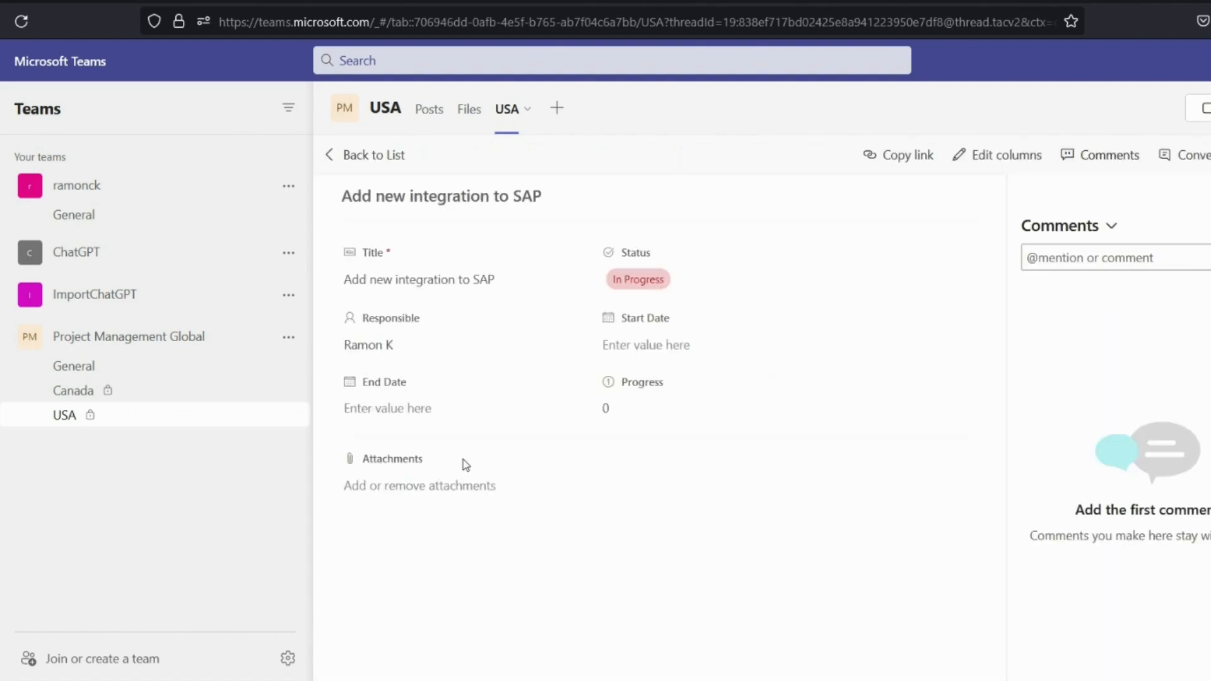
left_click(610, 414)
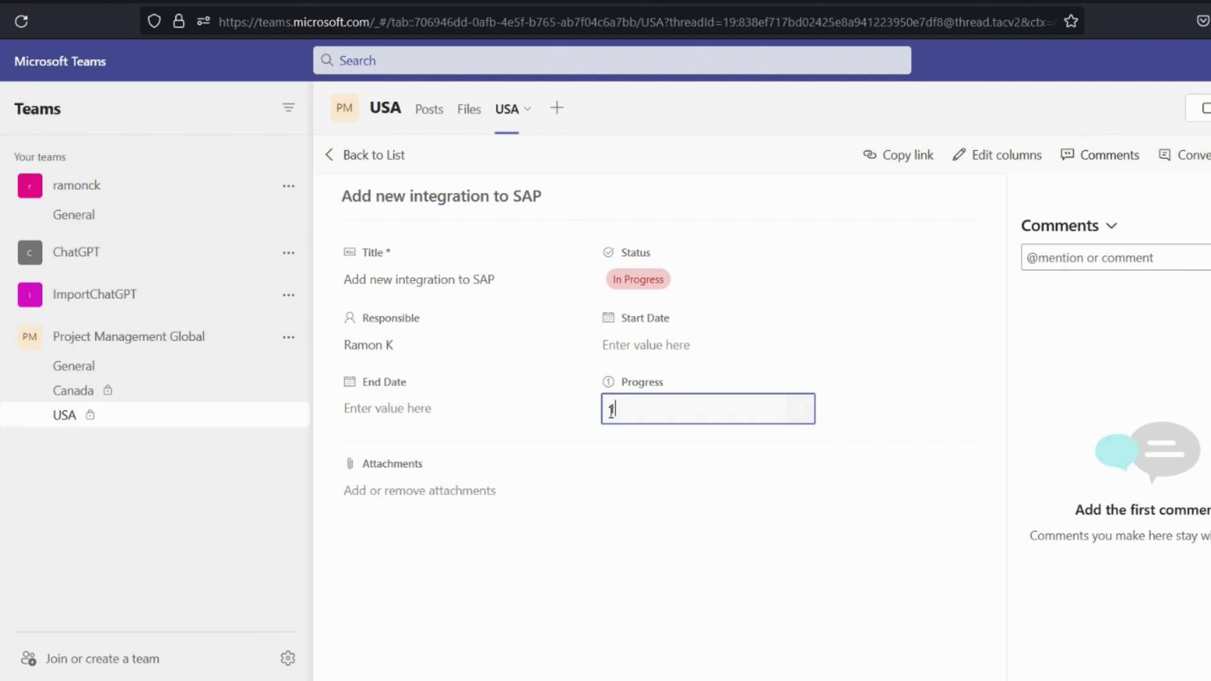
type("15")
left_click(970, 258)
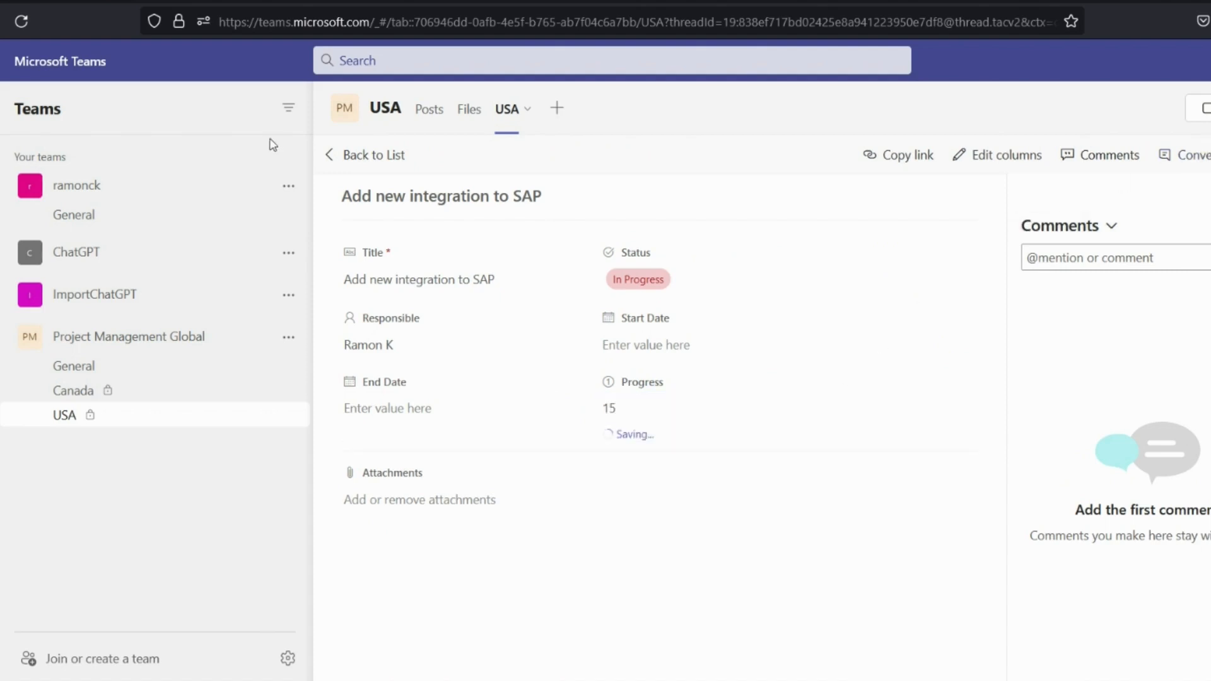
left_click(334, 163)
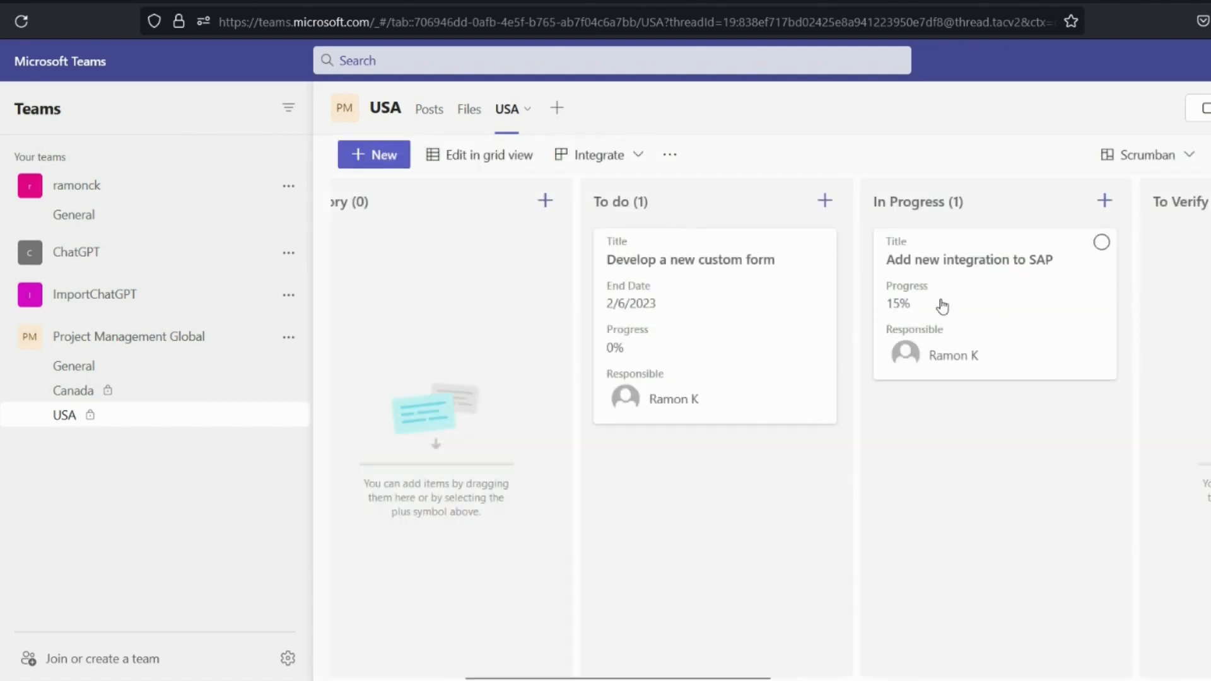